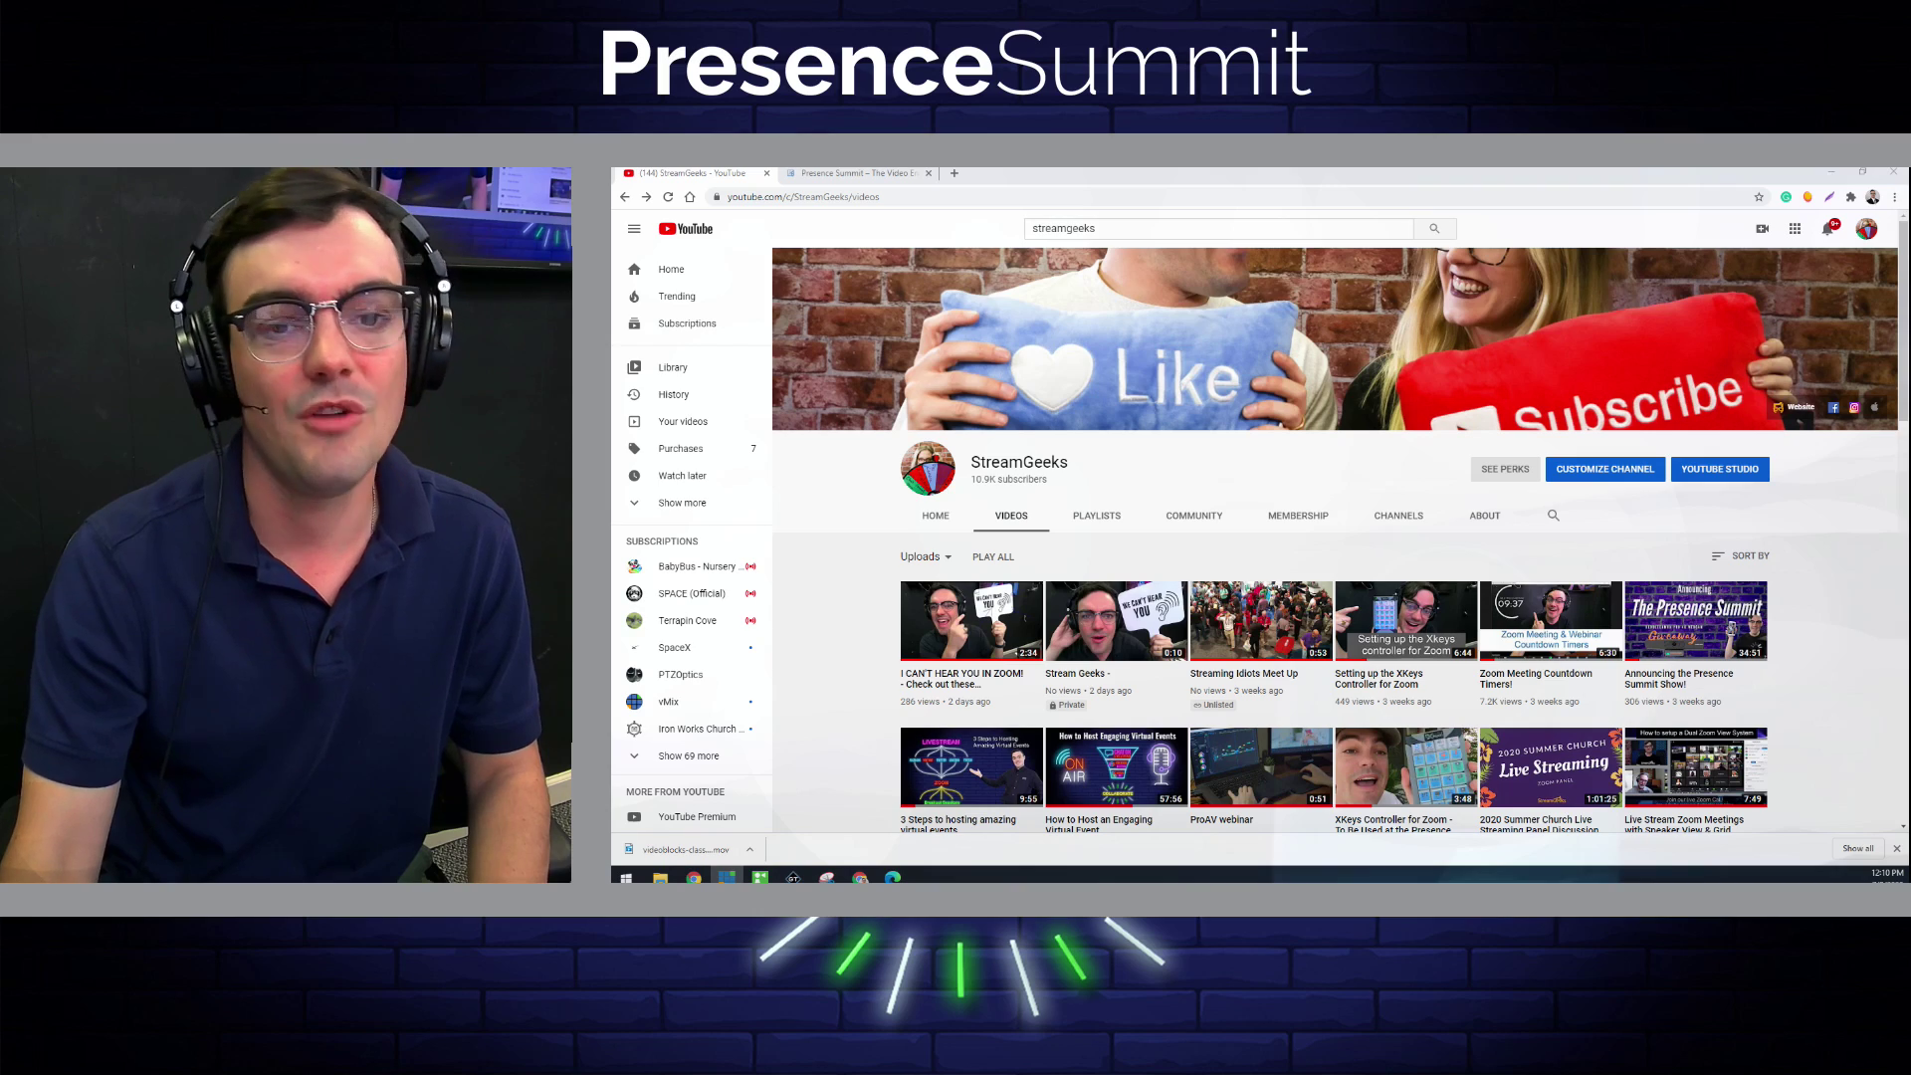
# Step: Skim the How to Connect Zoom & OBS video through its VirtualCam, audio cable and diagram parts
pyautogui.scroll(-4, 1220, 577)
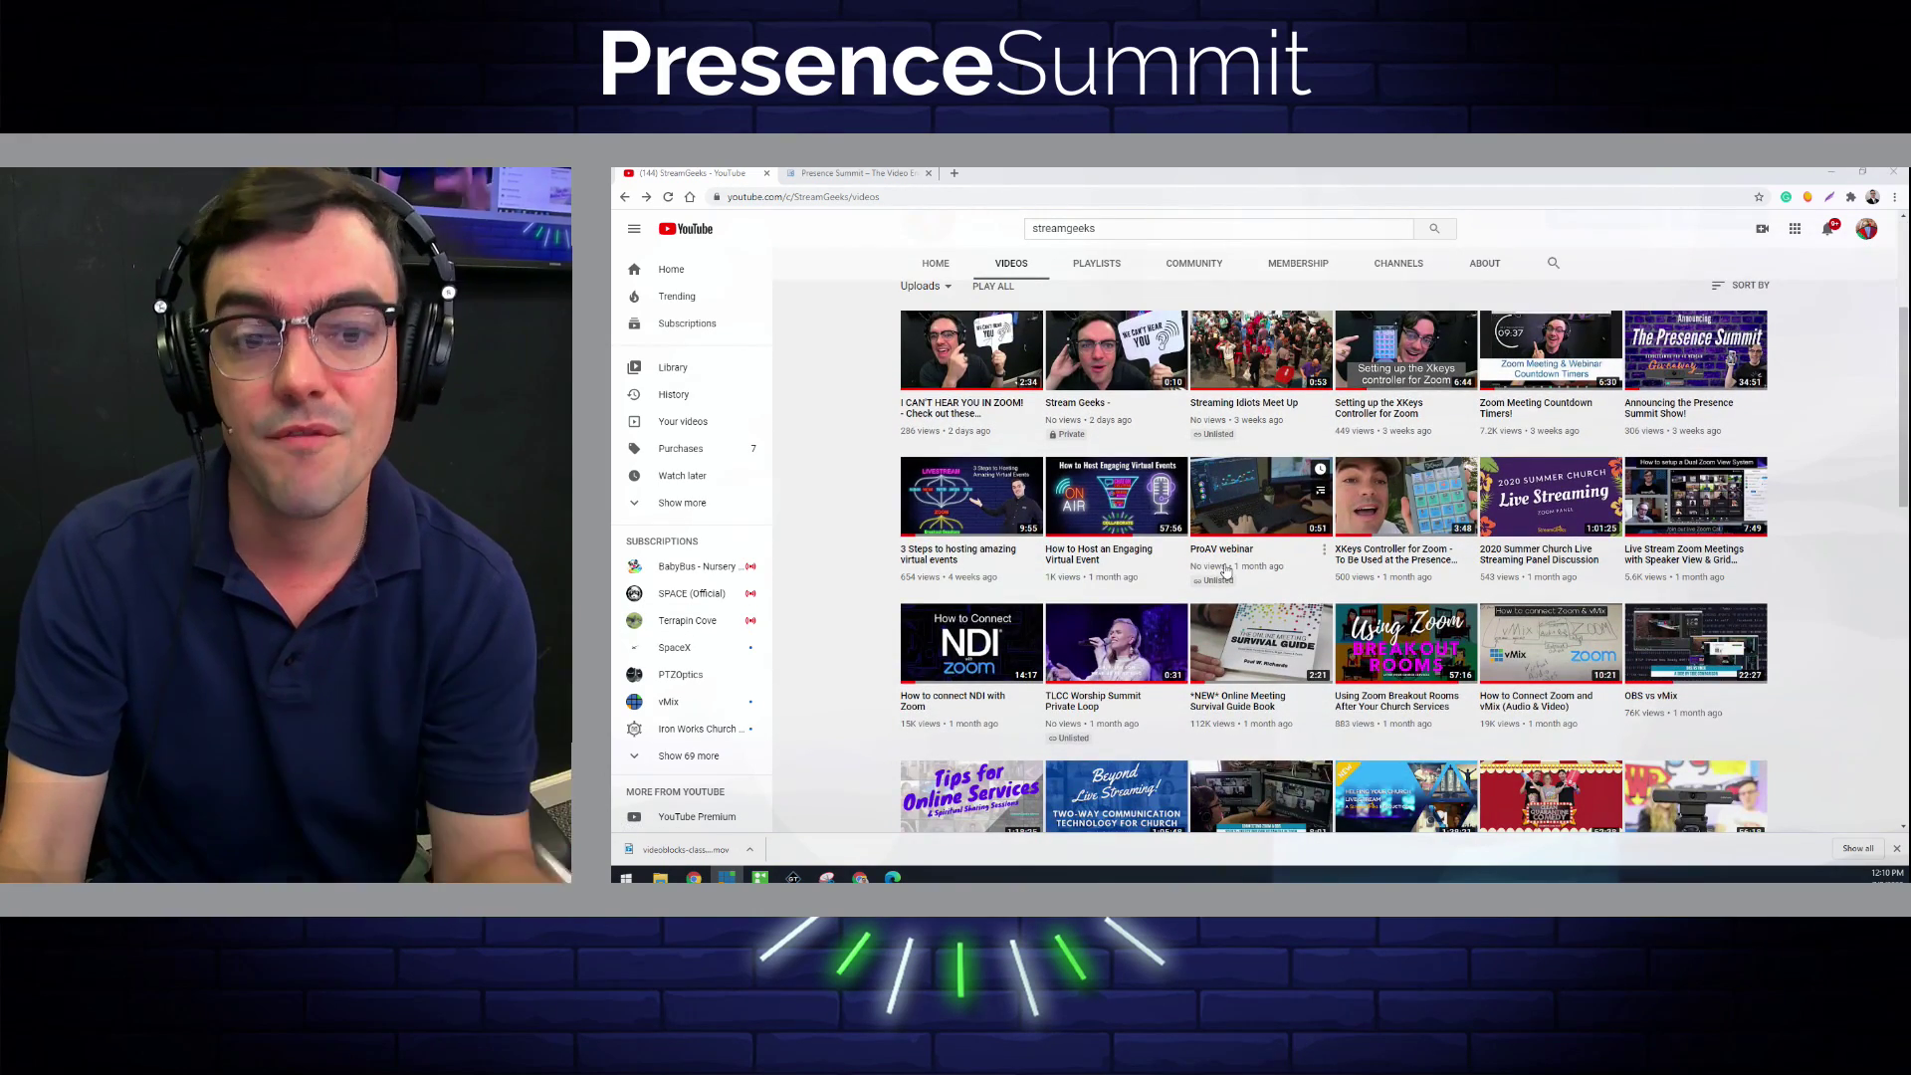
pyautogui.scroll(-1, 1220, 577)
pyautogui.scroll(-2, 1226, 569)
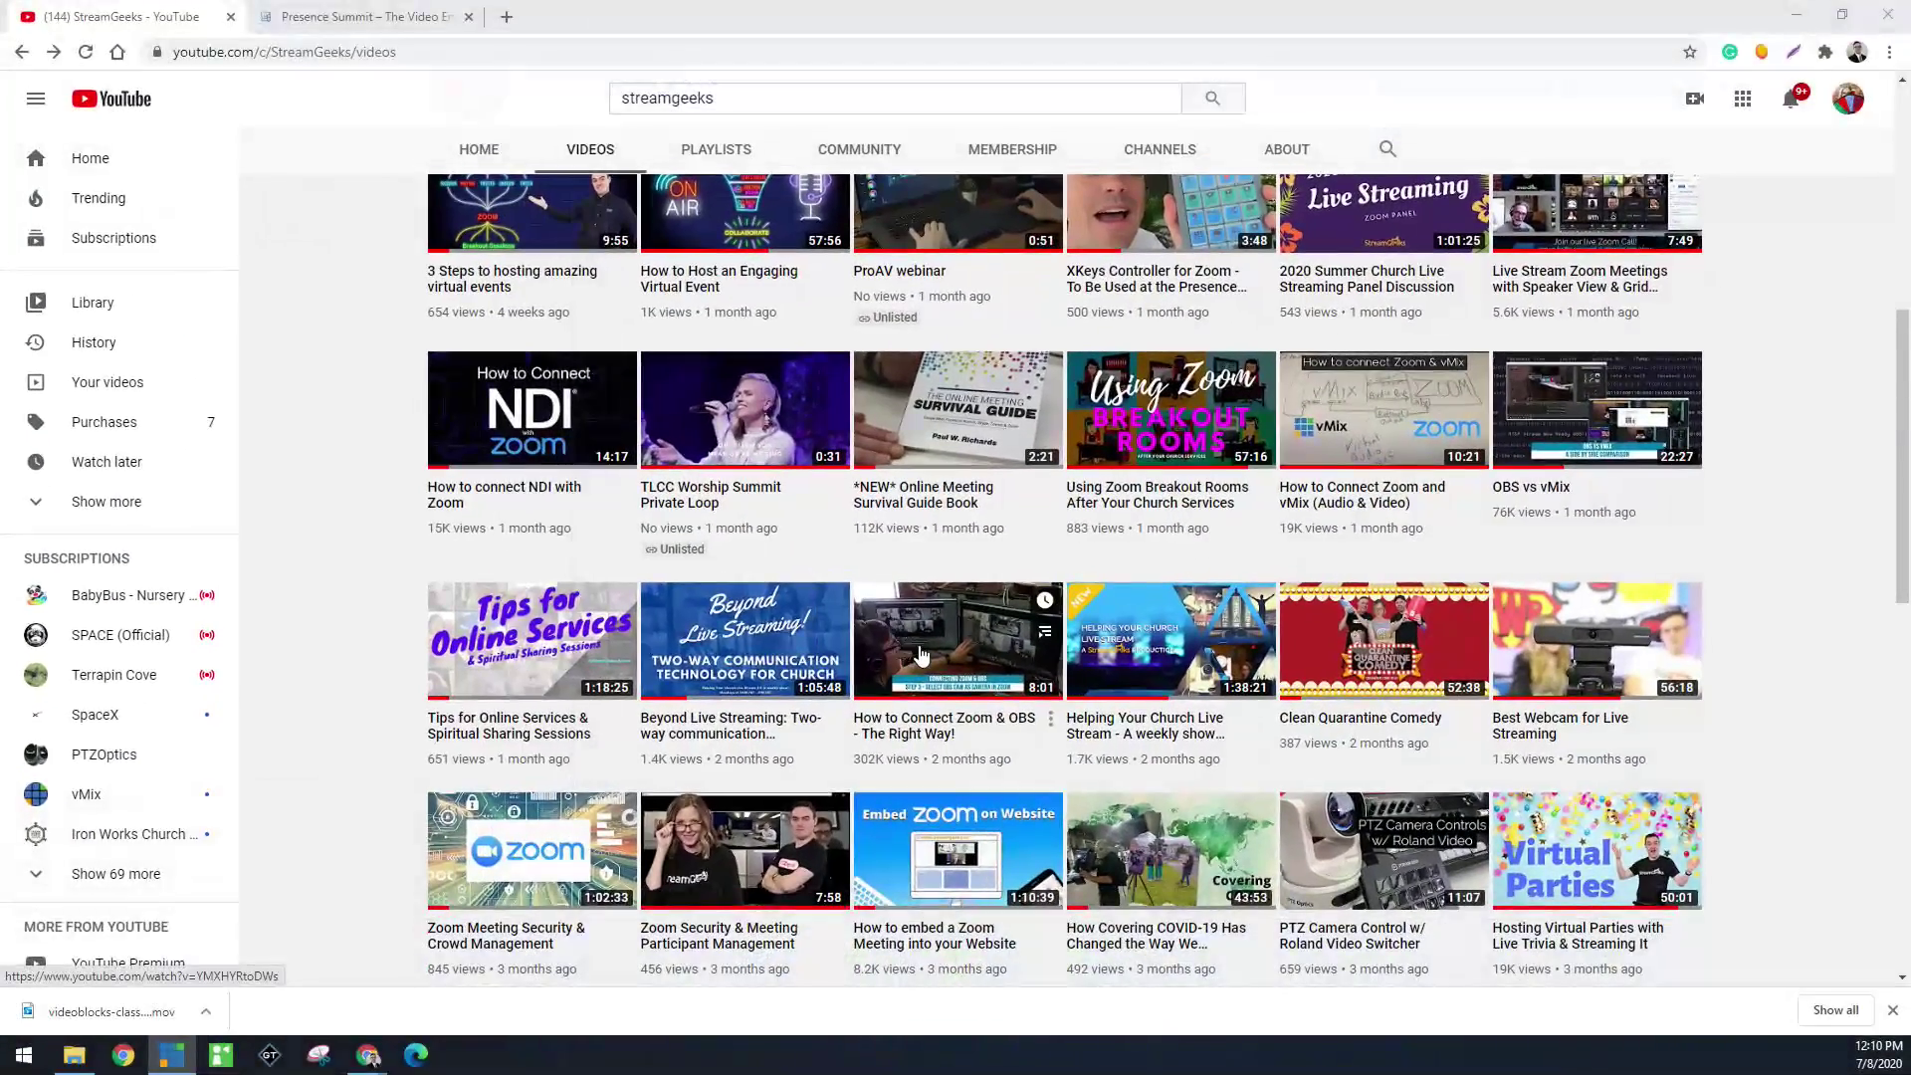
pyautogui.click(1260, 597)
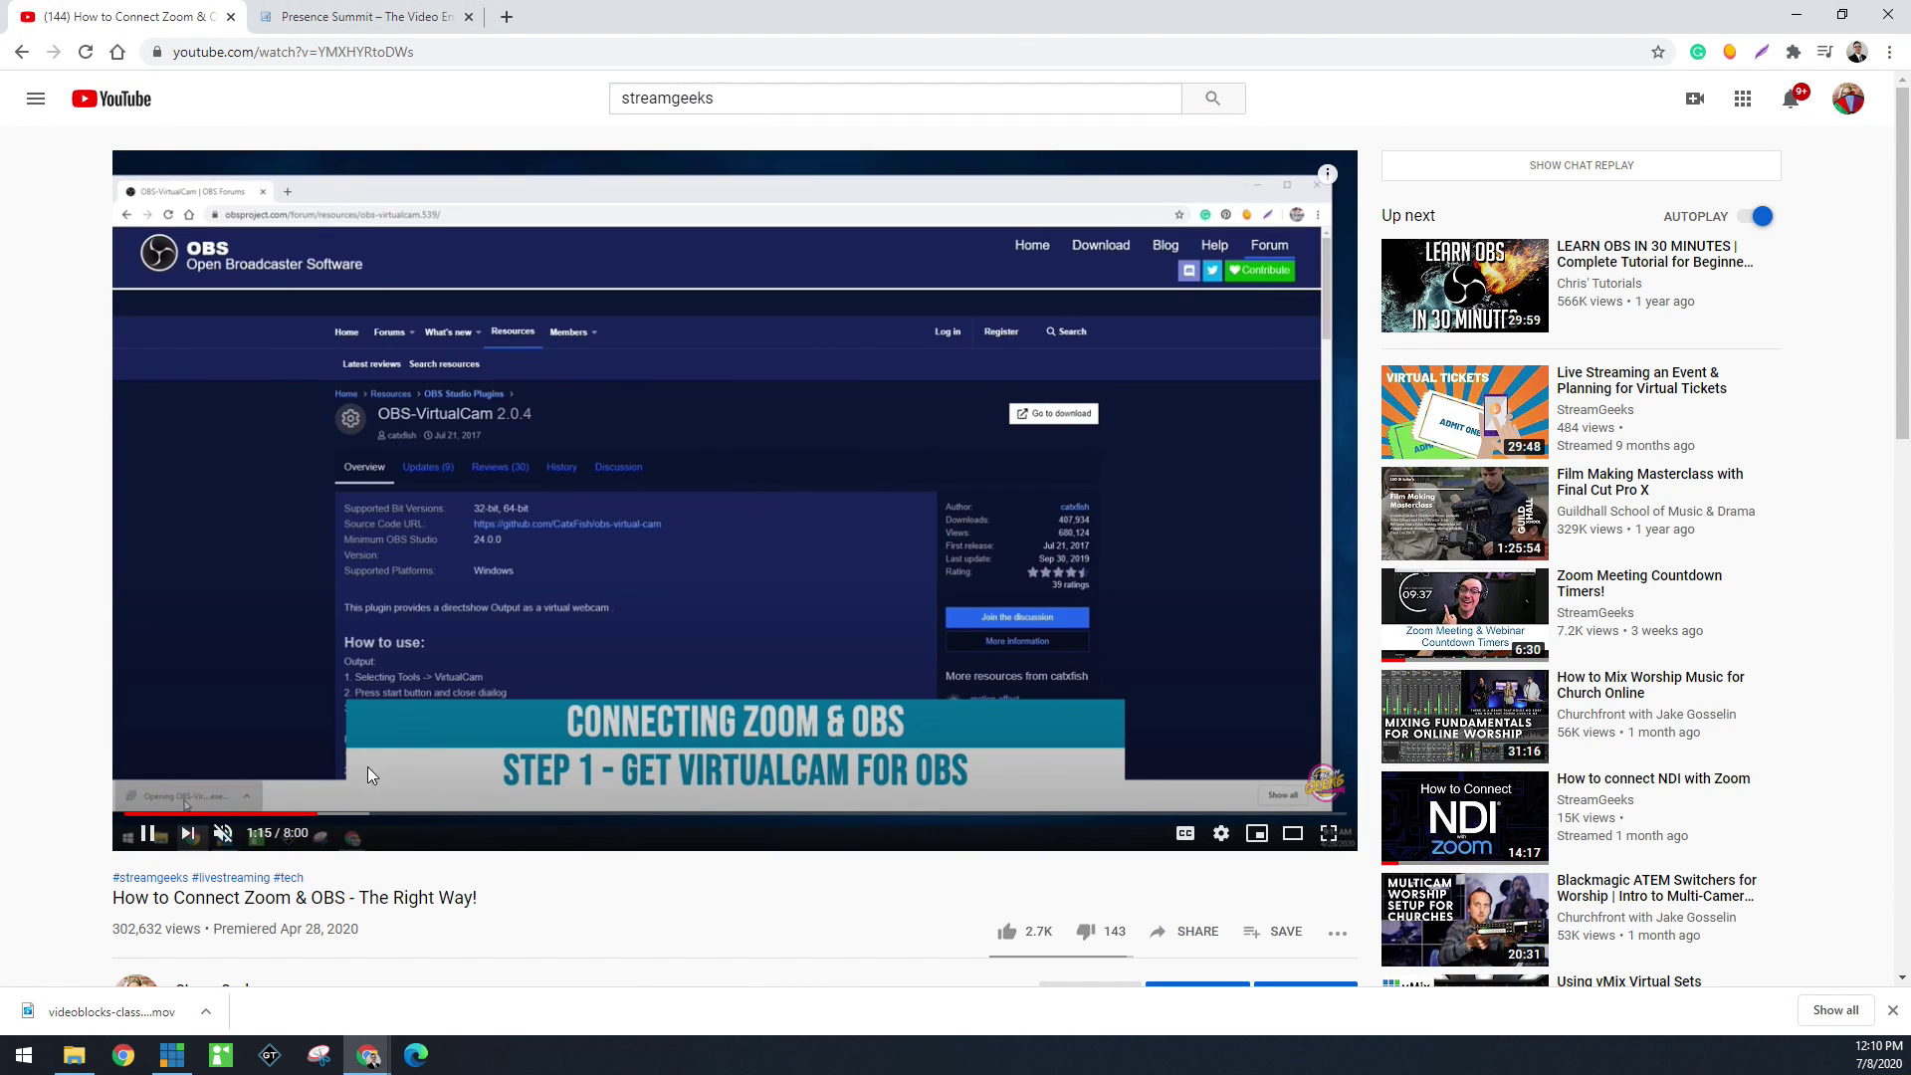
pyautogui.click(412, 814)
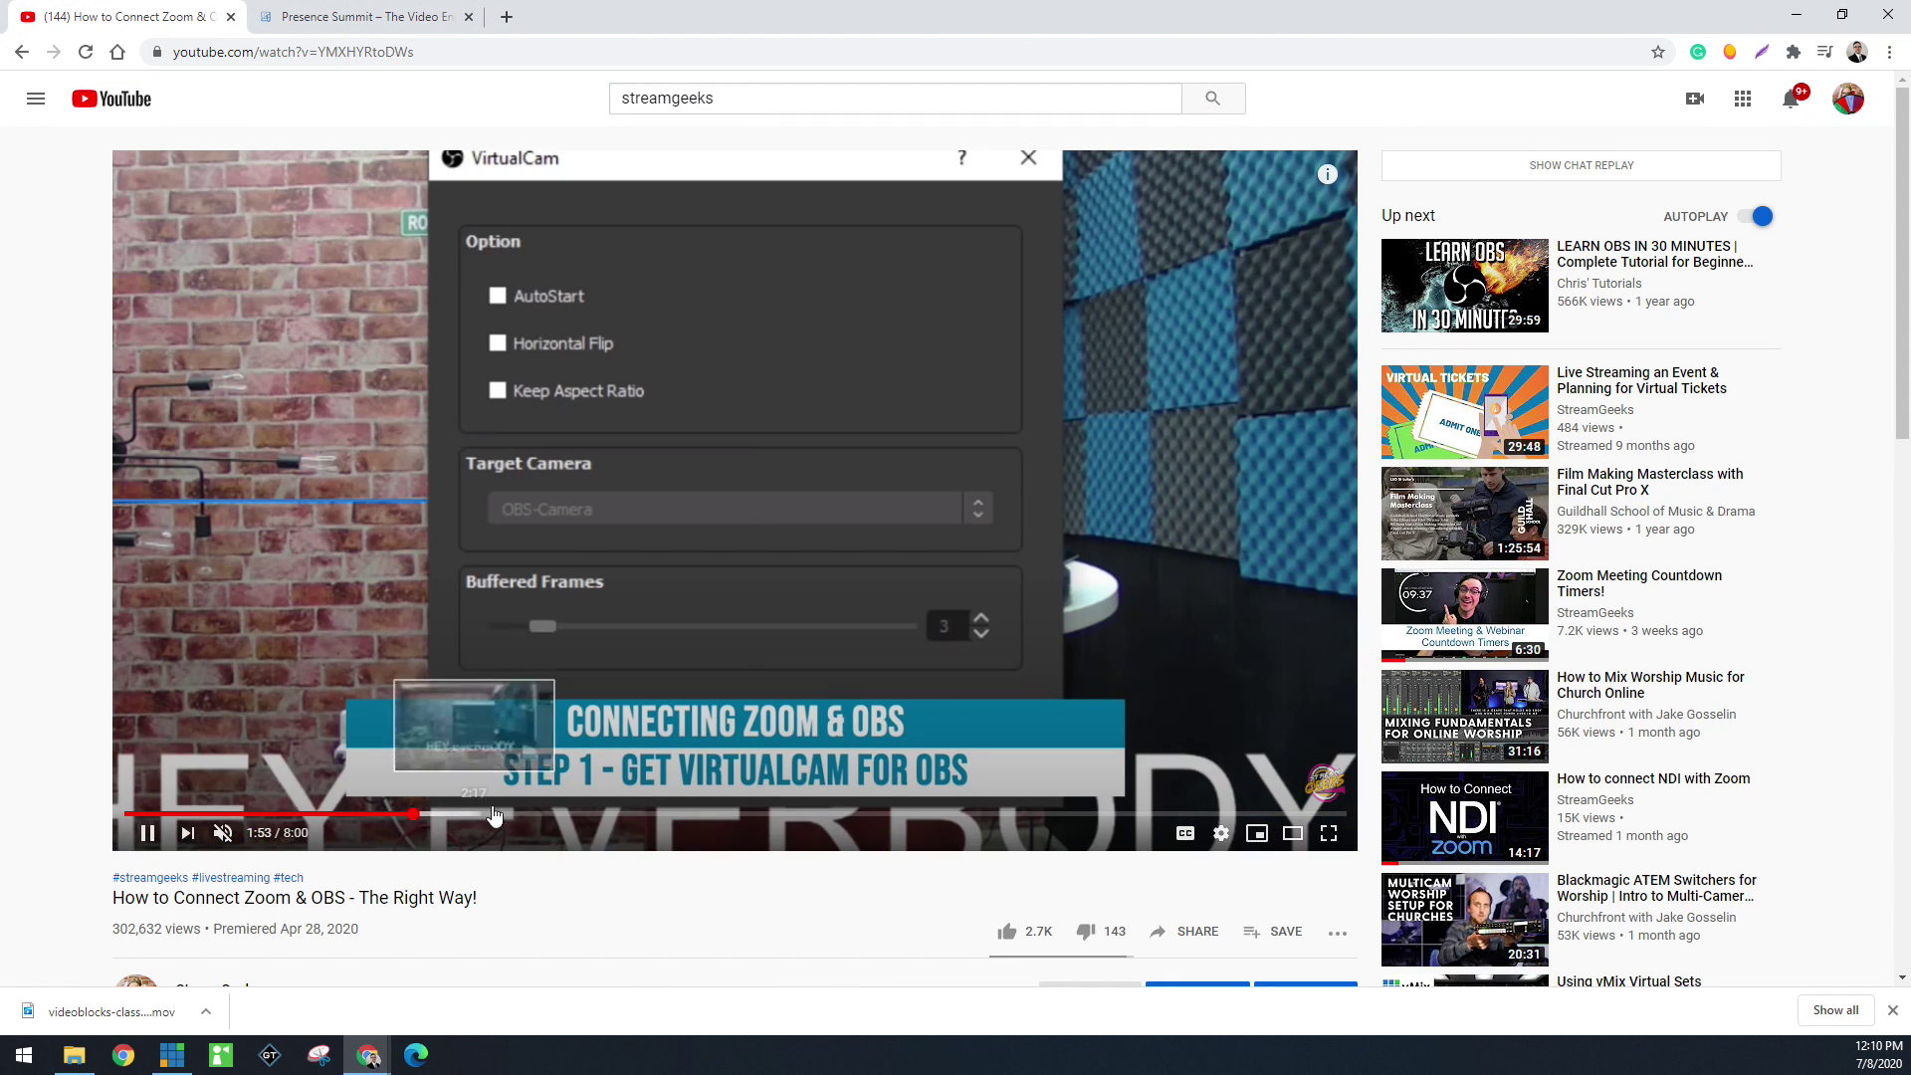
pyautogui.click(528, 814)
pyautogui.click(651, 814)
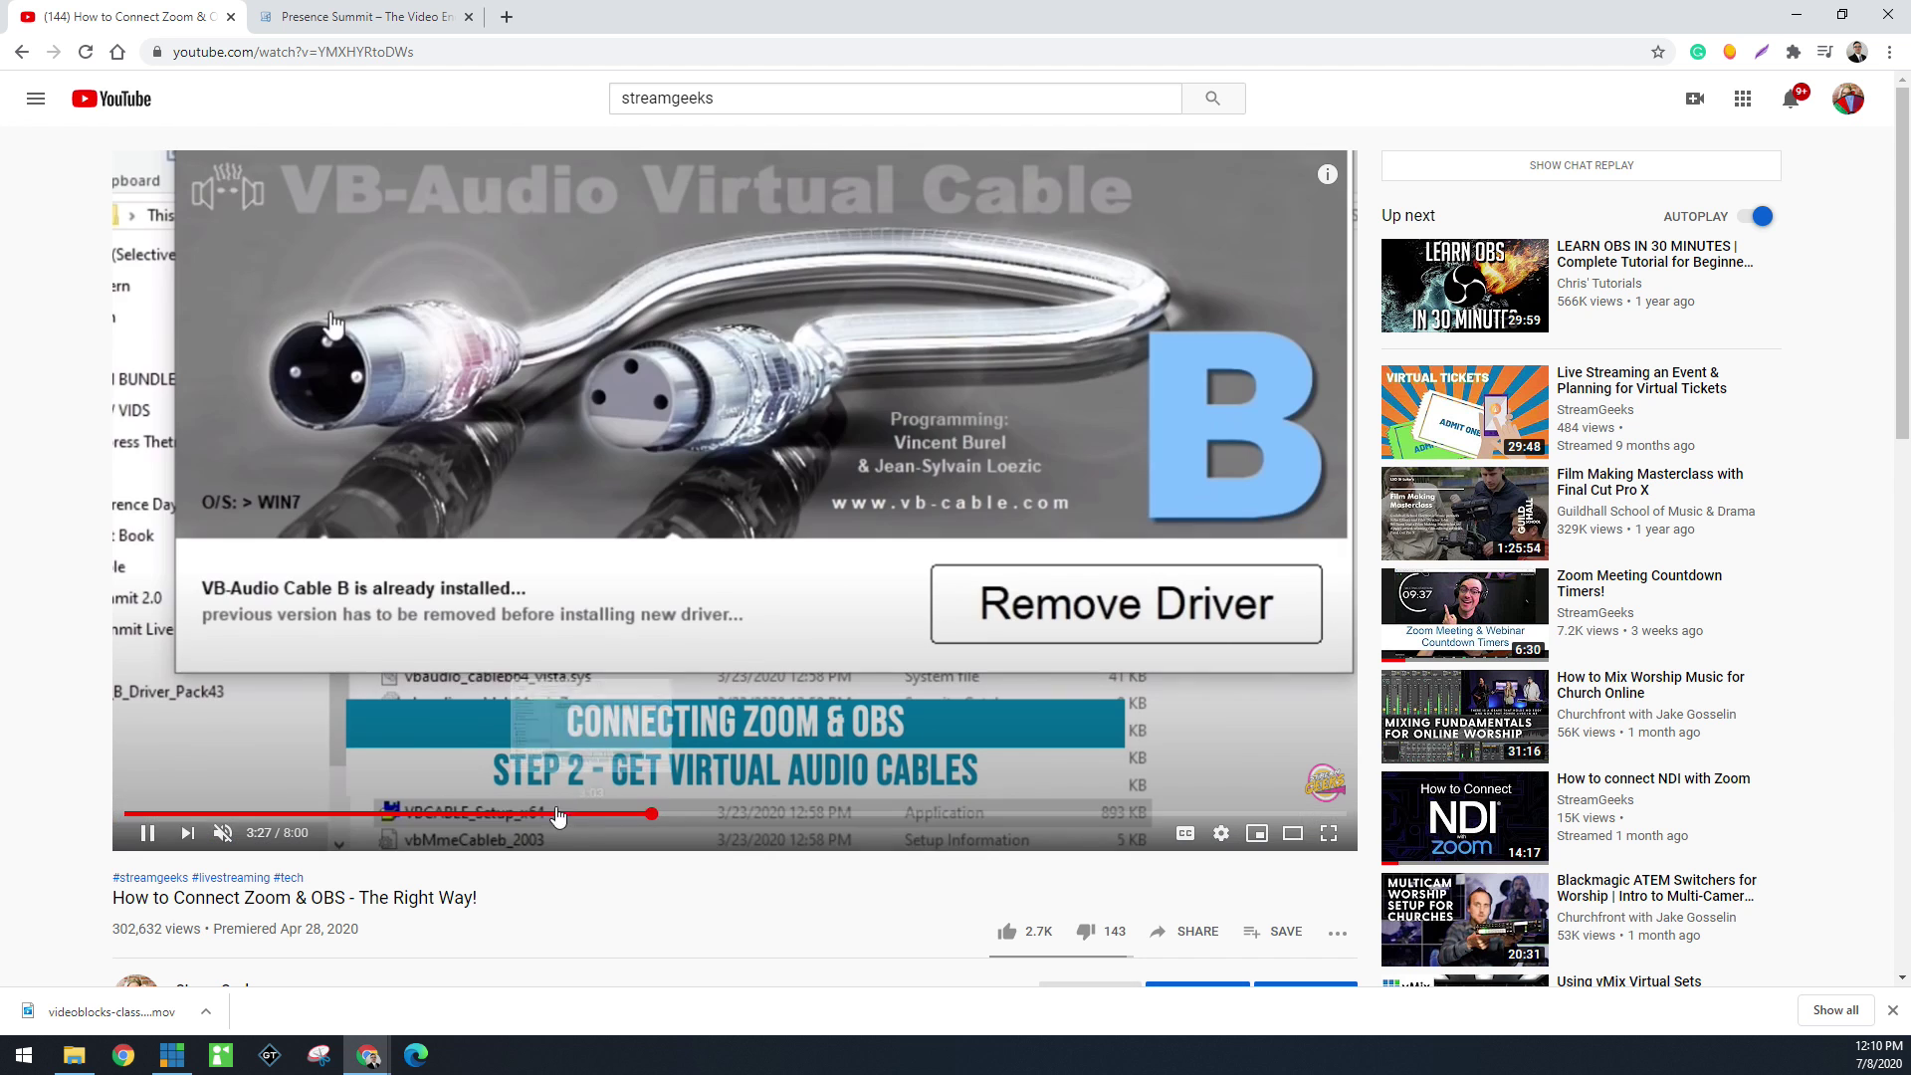
pyautogui.click(725, 814)
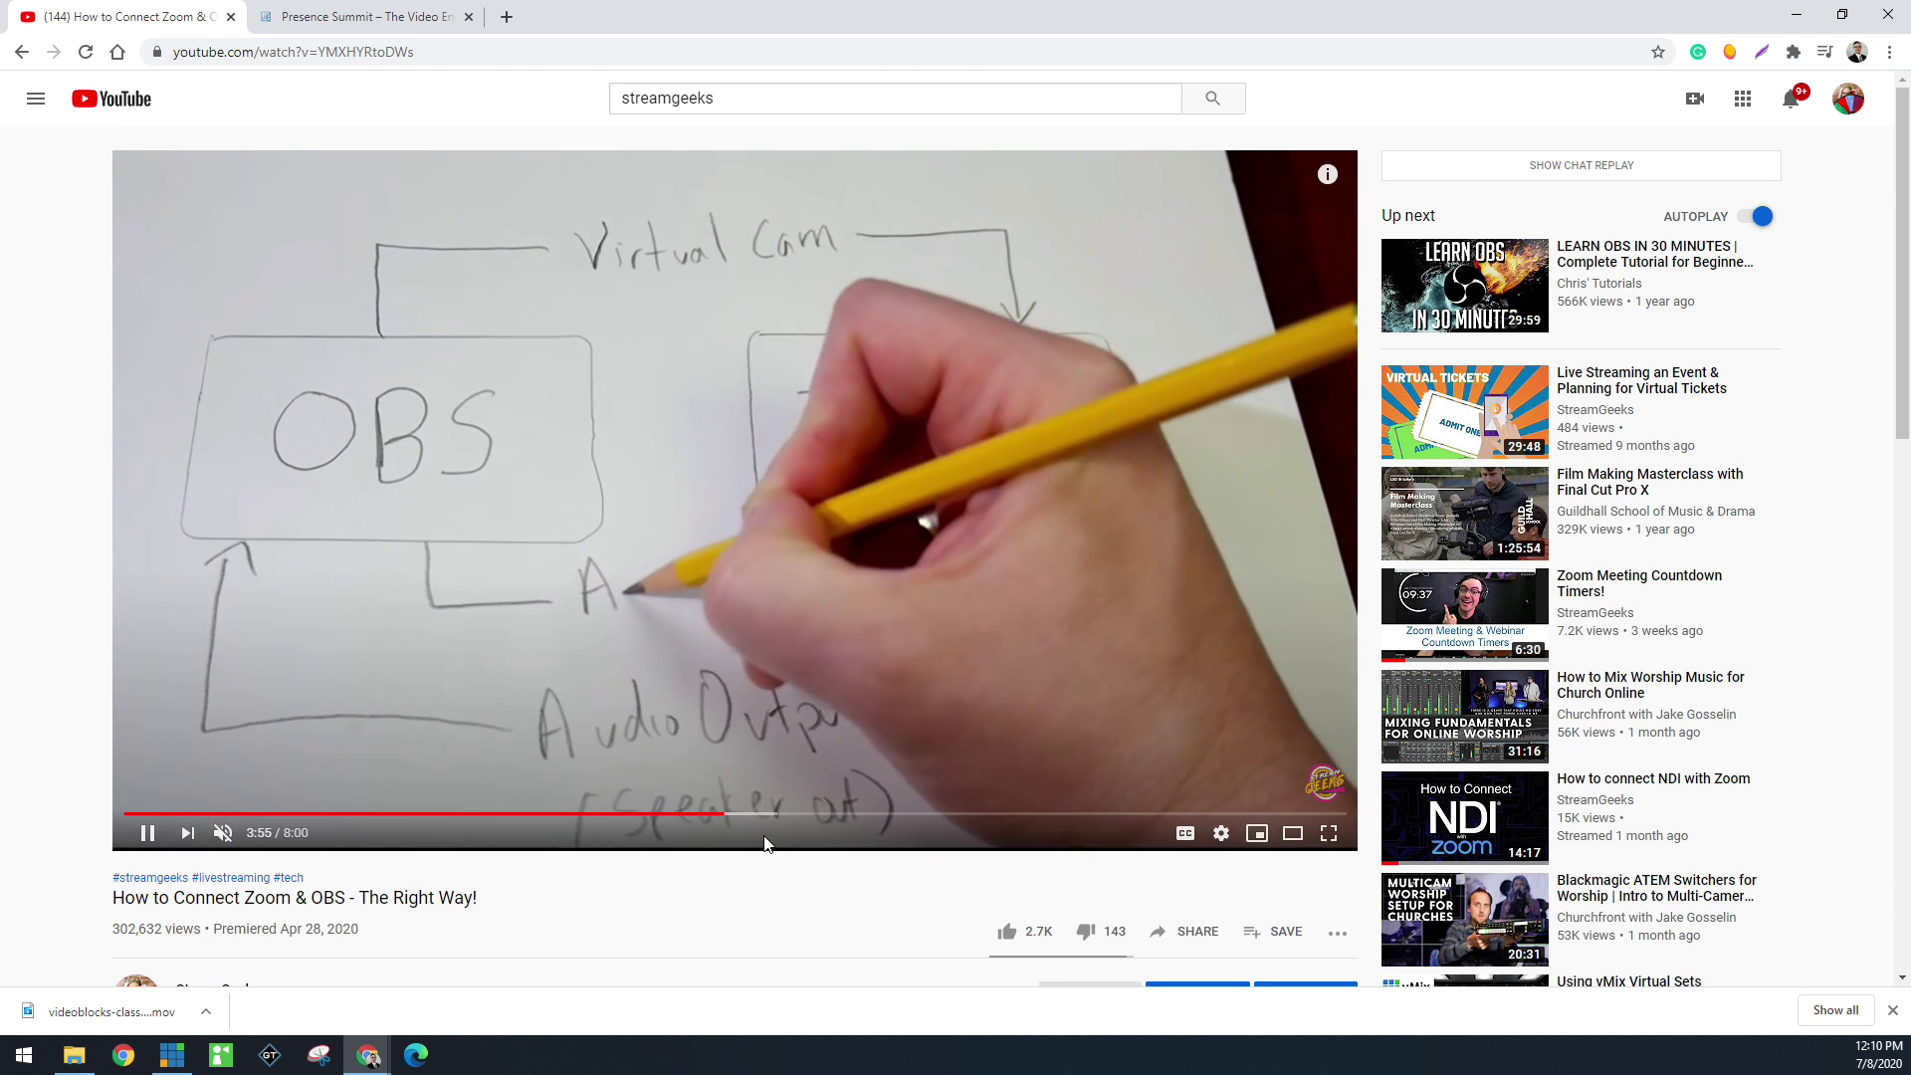
# Step: Go back to the channel's videos and skim the How to Connect Zoom and vMix video
pyautogui.click(23, 55)
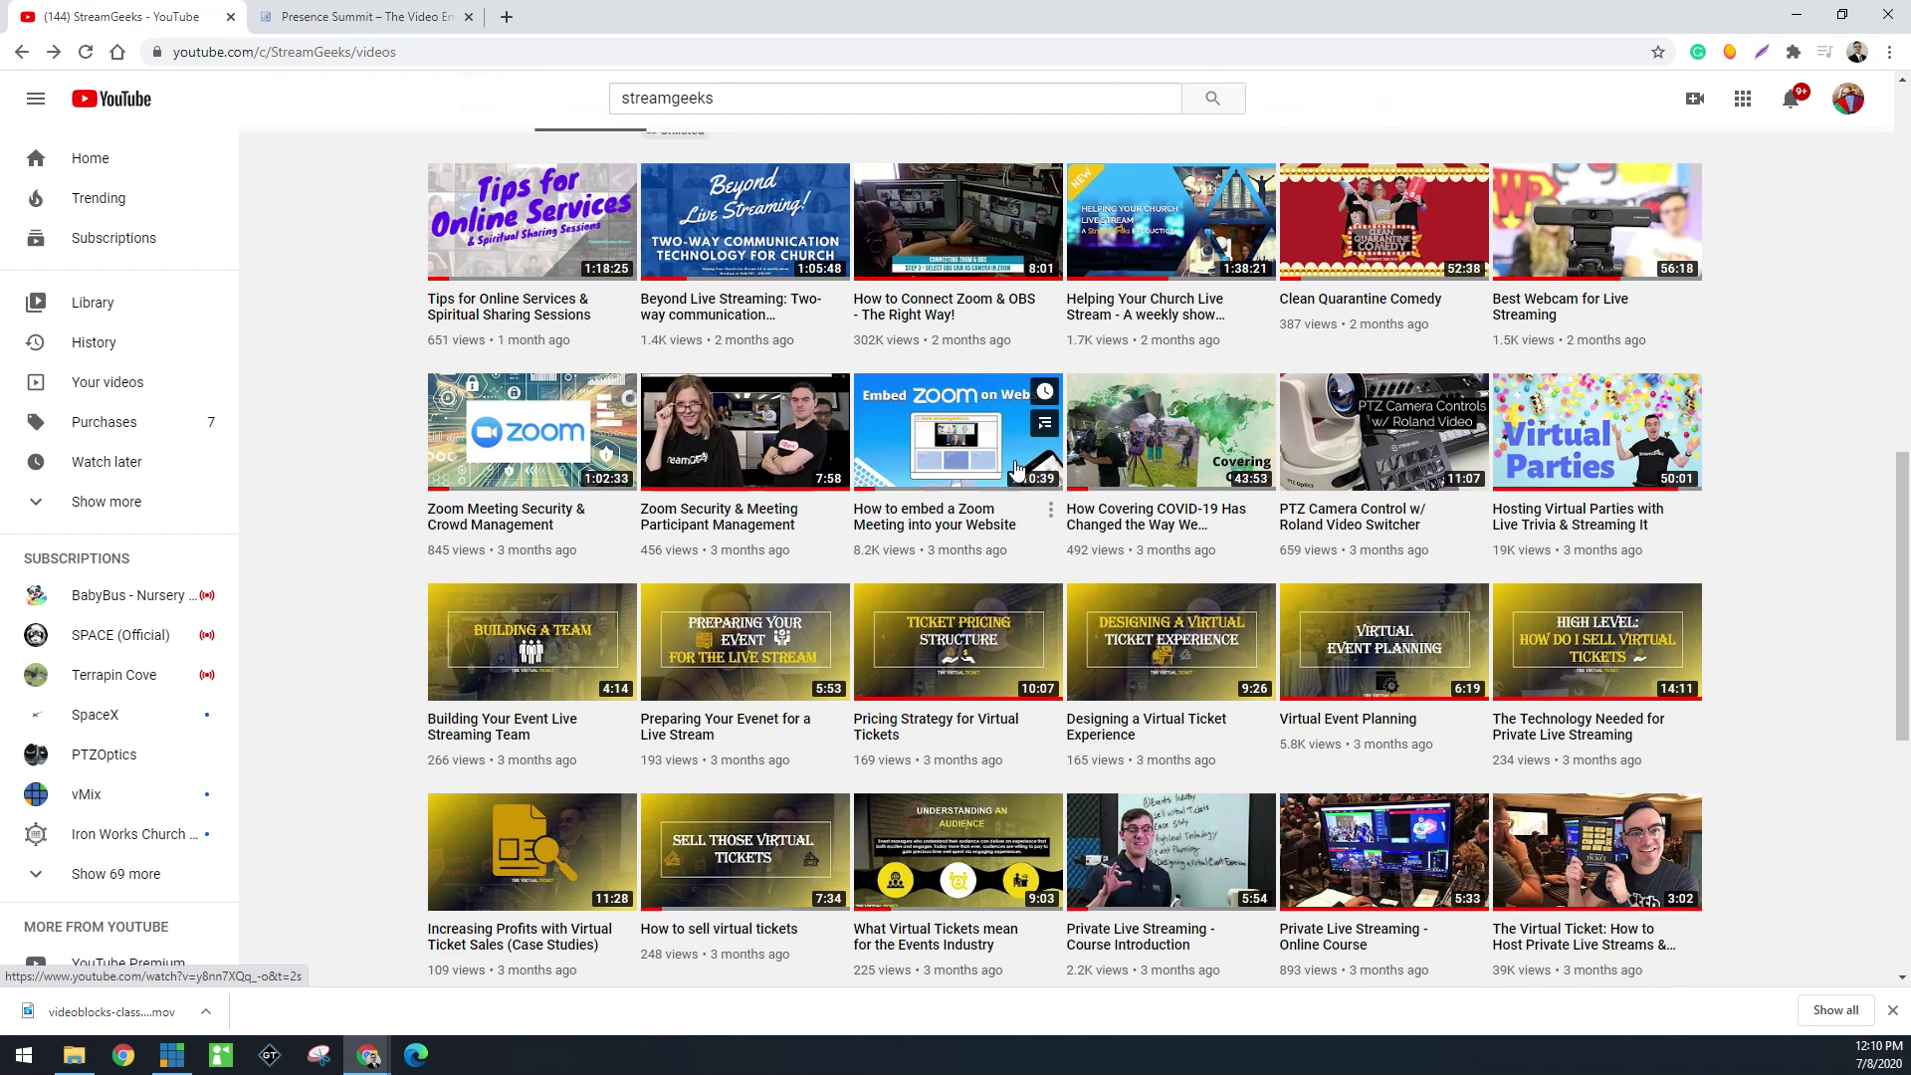
pyautogui.scroll(7, 1364, 501)
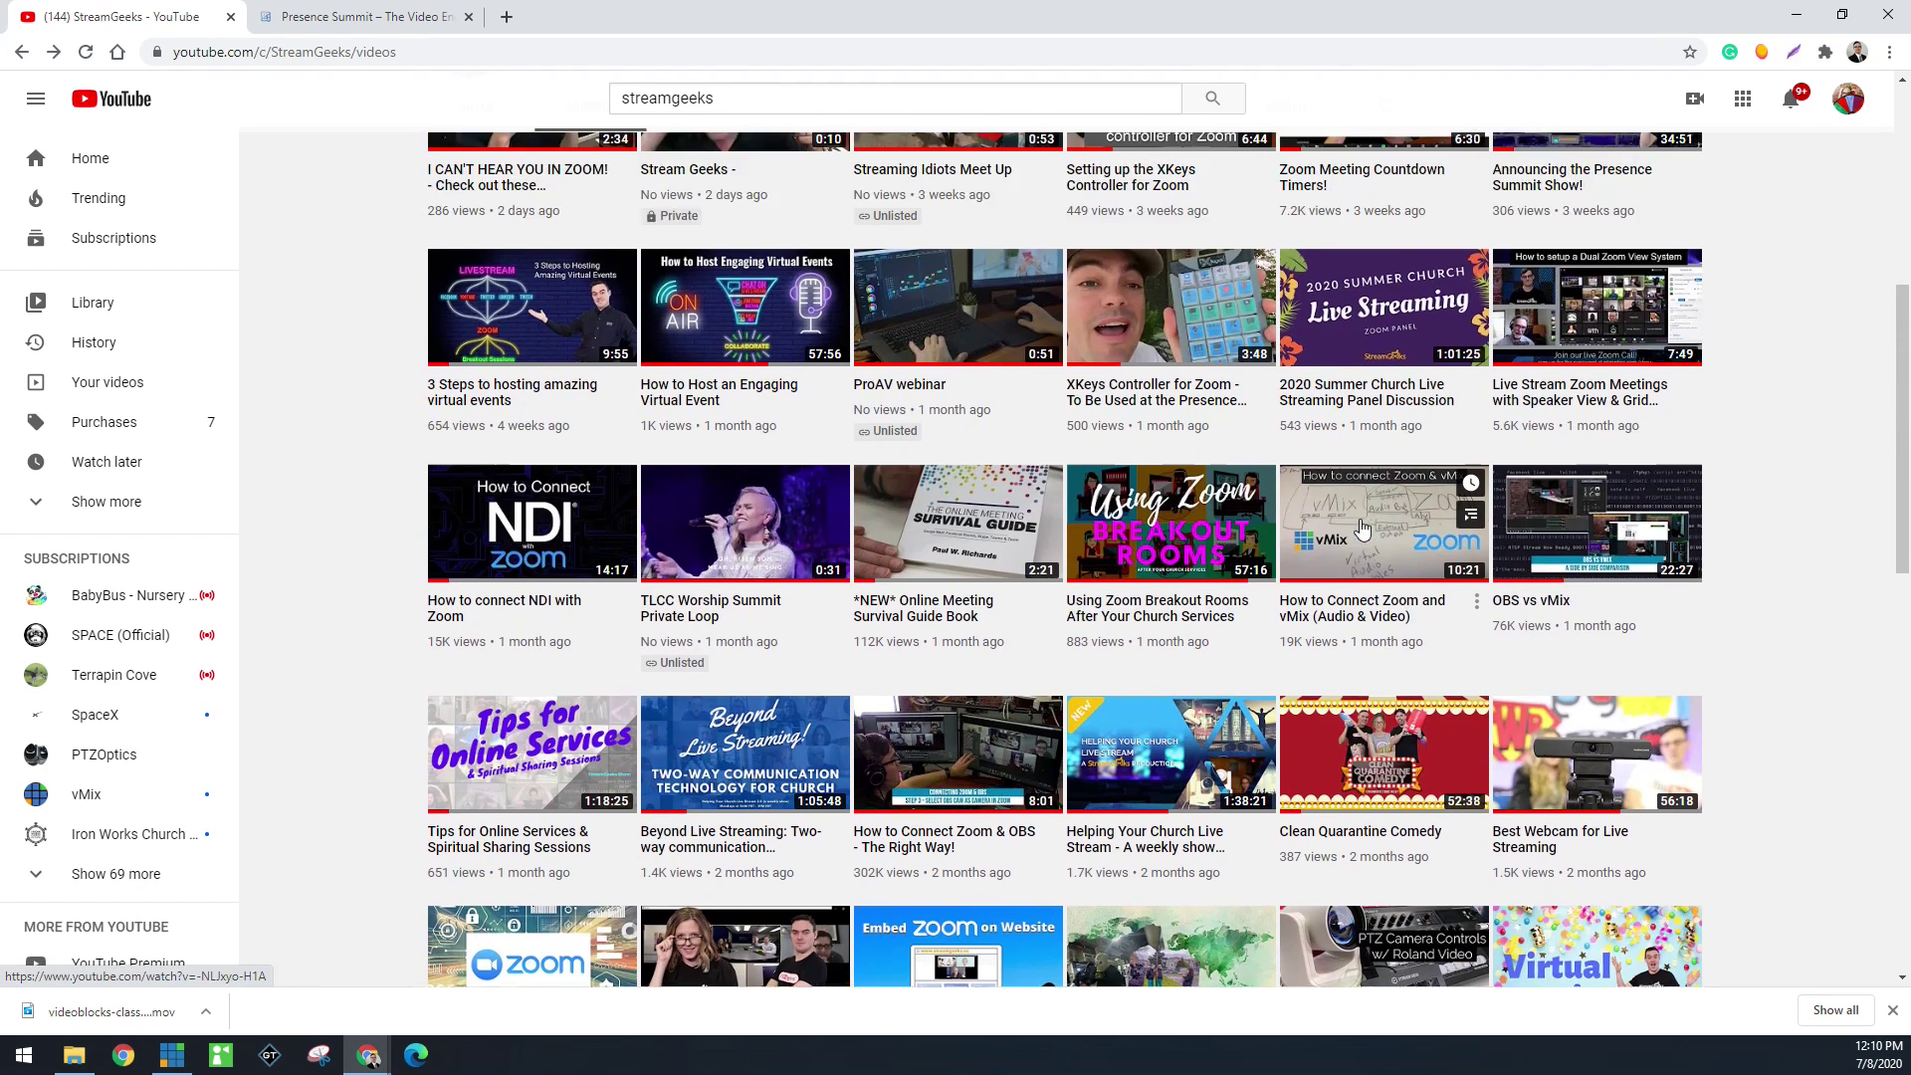
pyautogui.scroll(-2, 1481, 487)
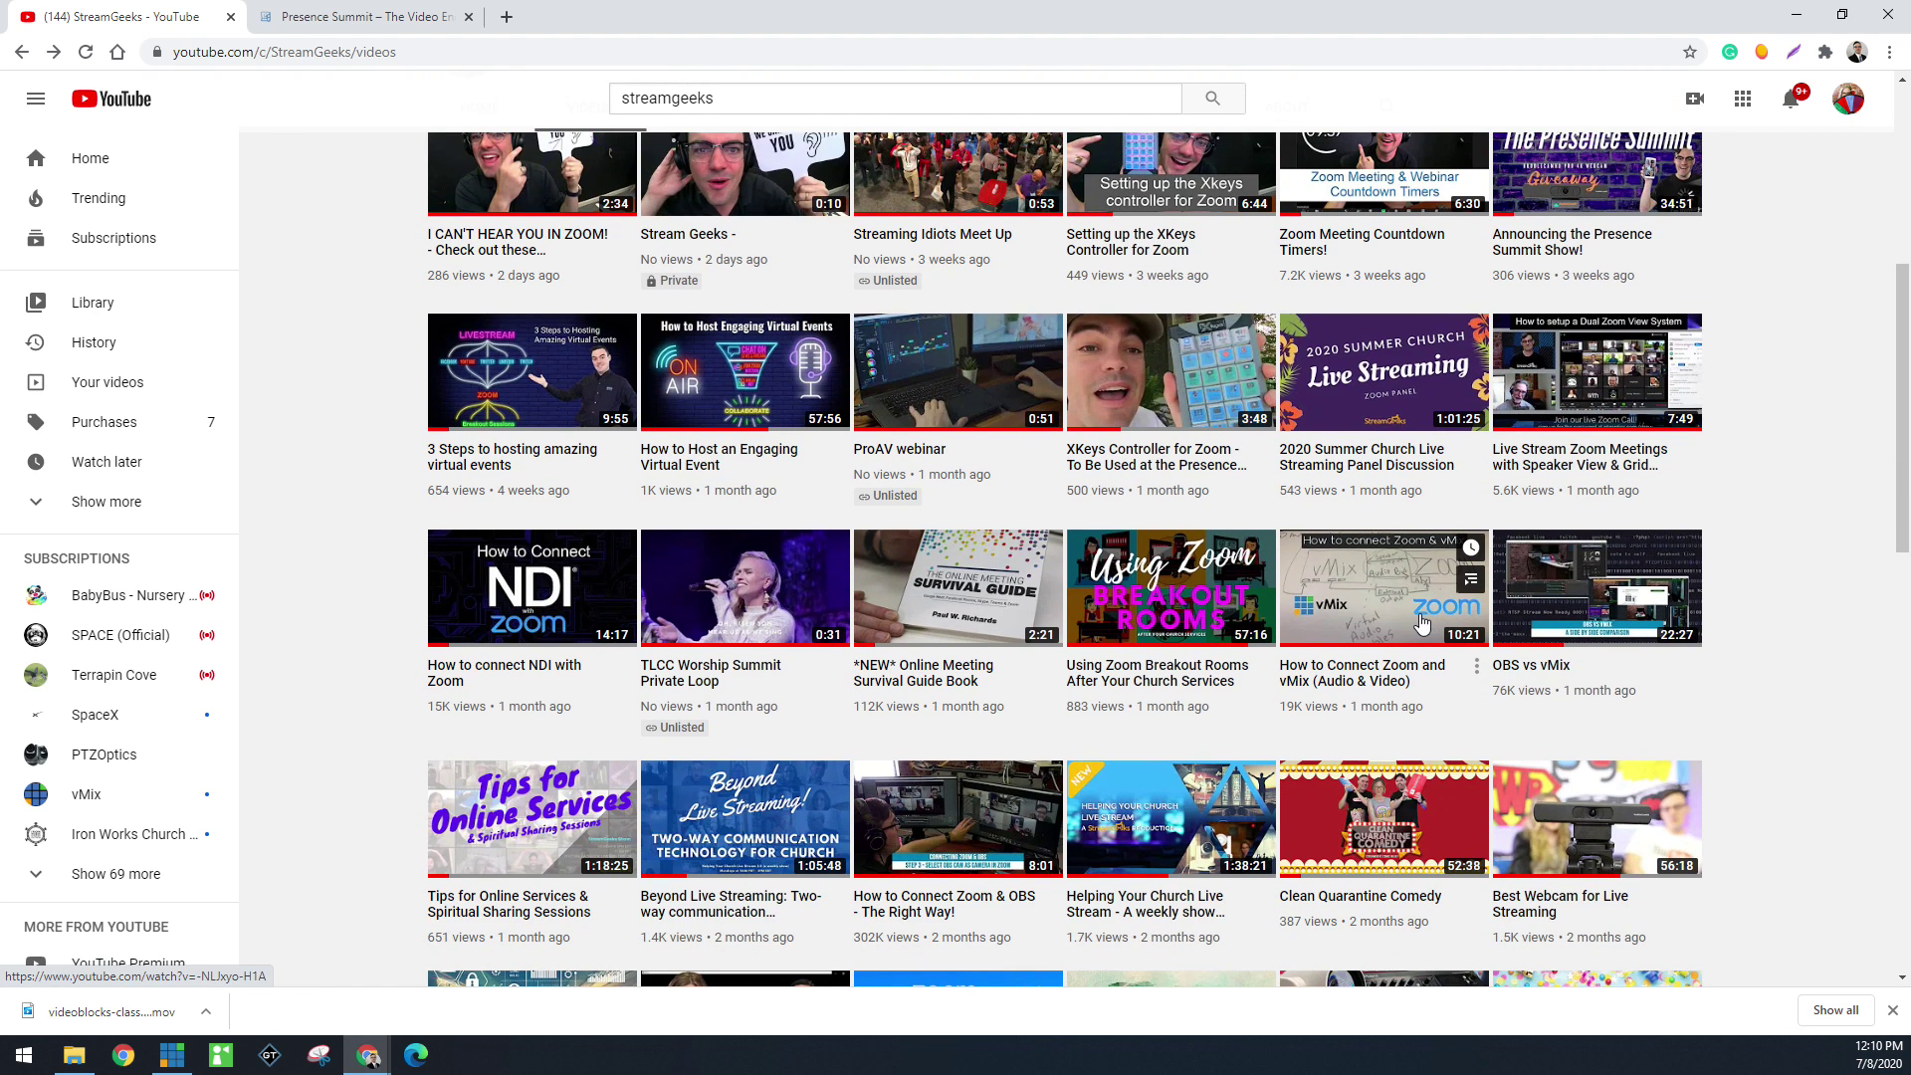
pyautogui.click(1421, 622)
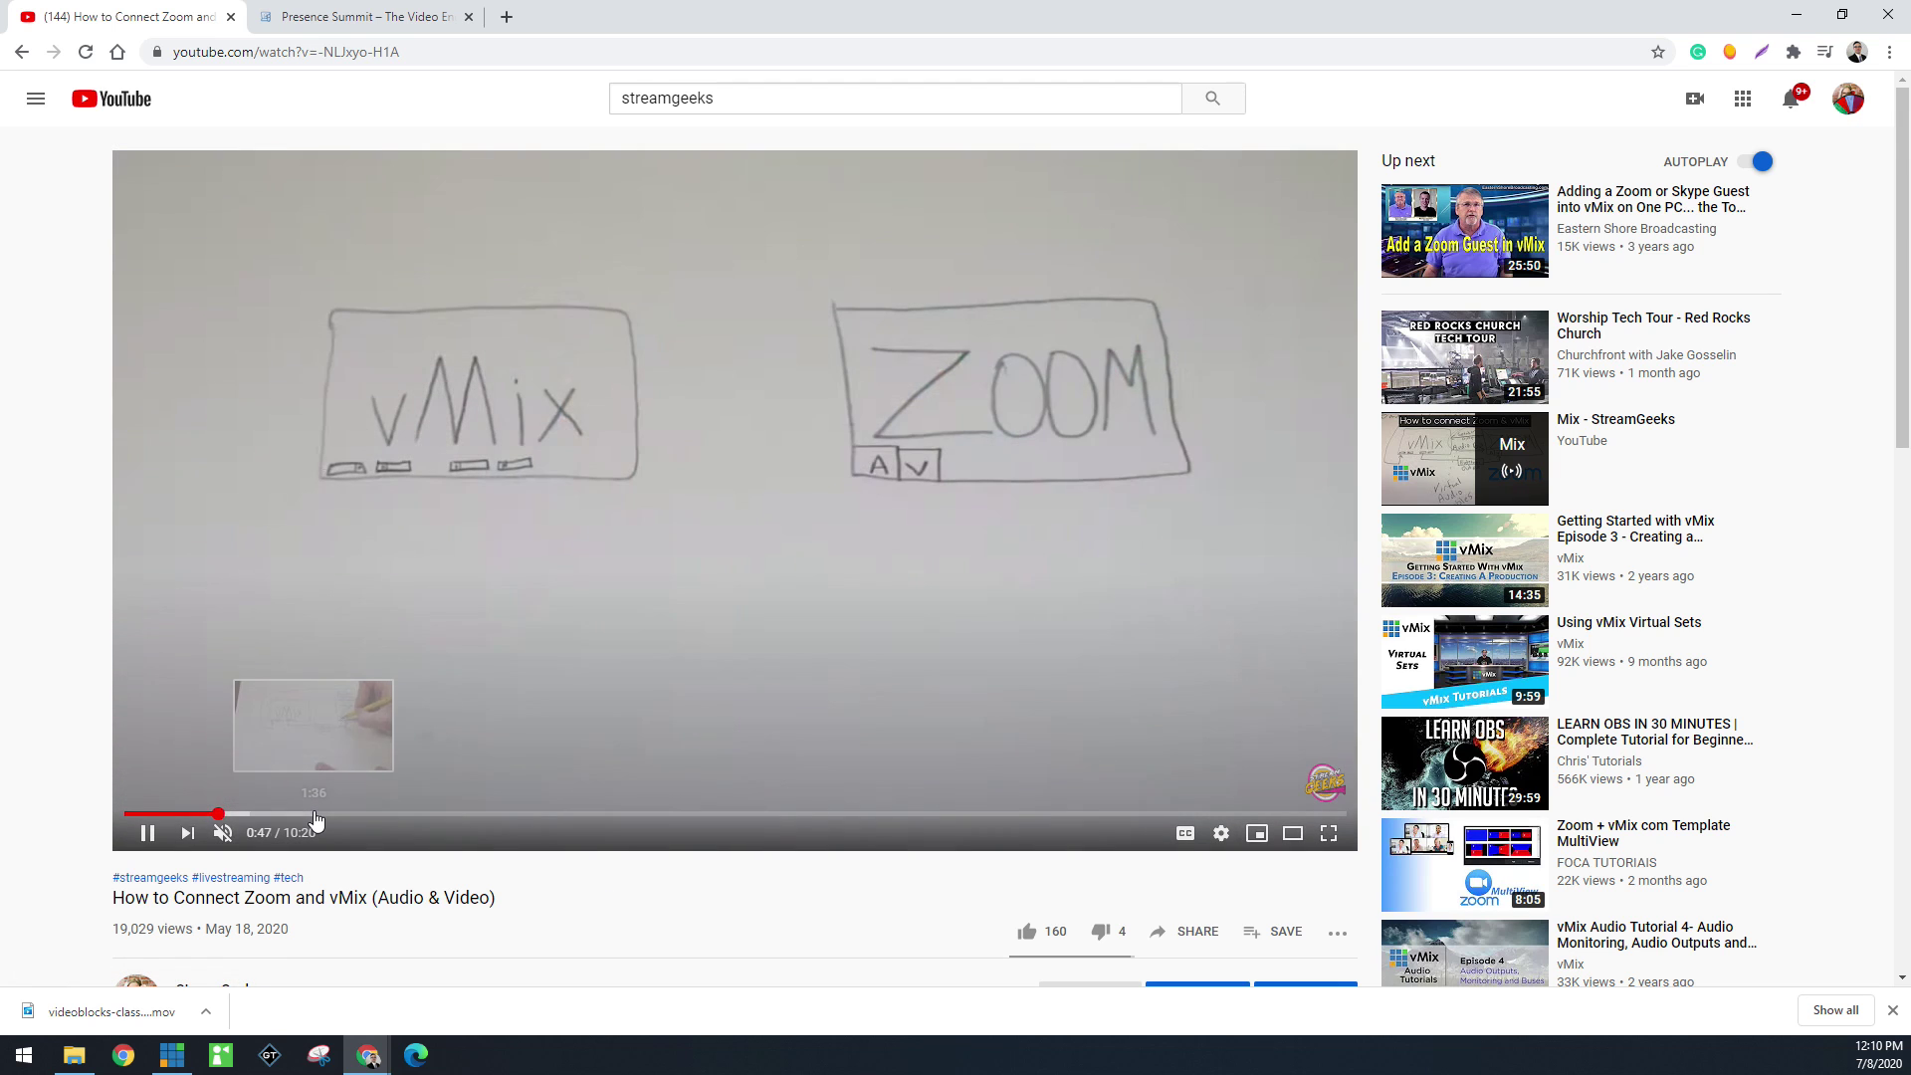
pyautogui.click(405, 814)
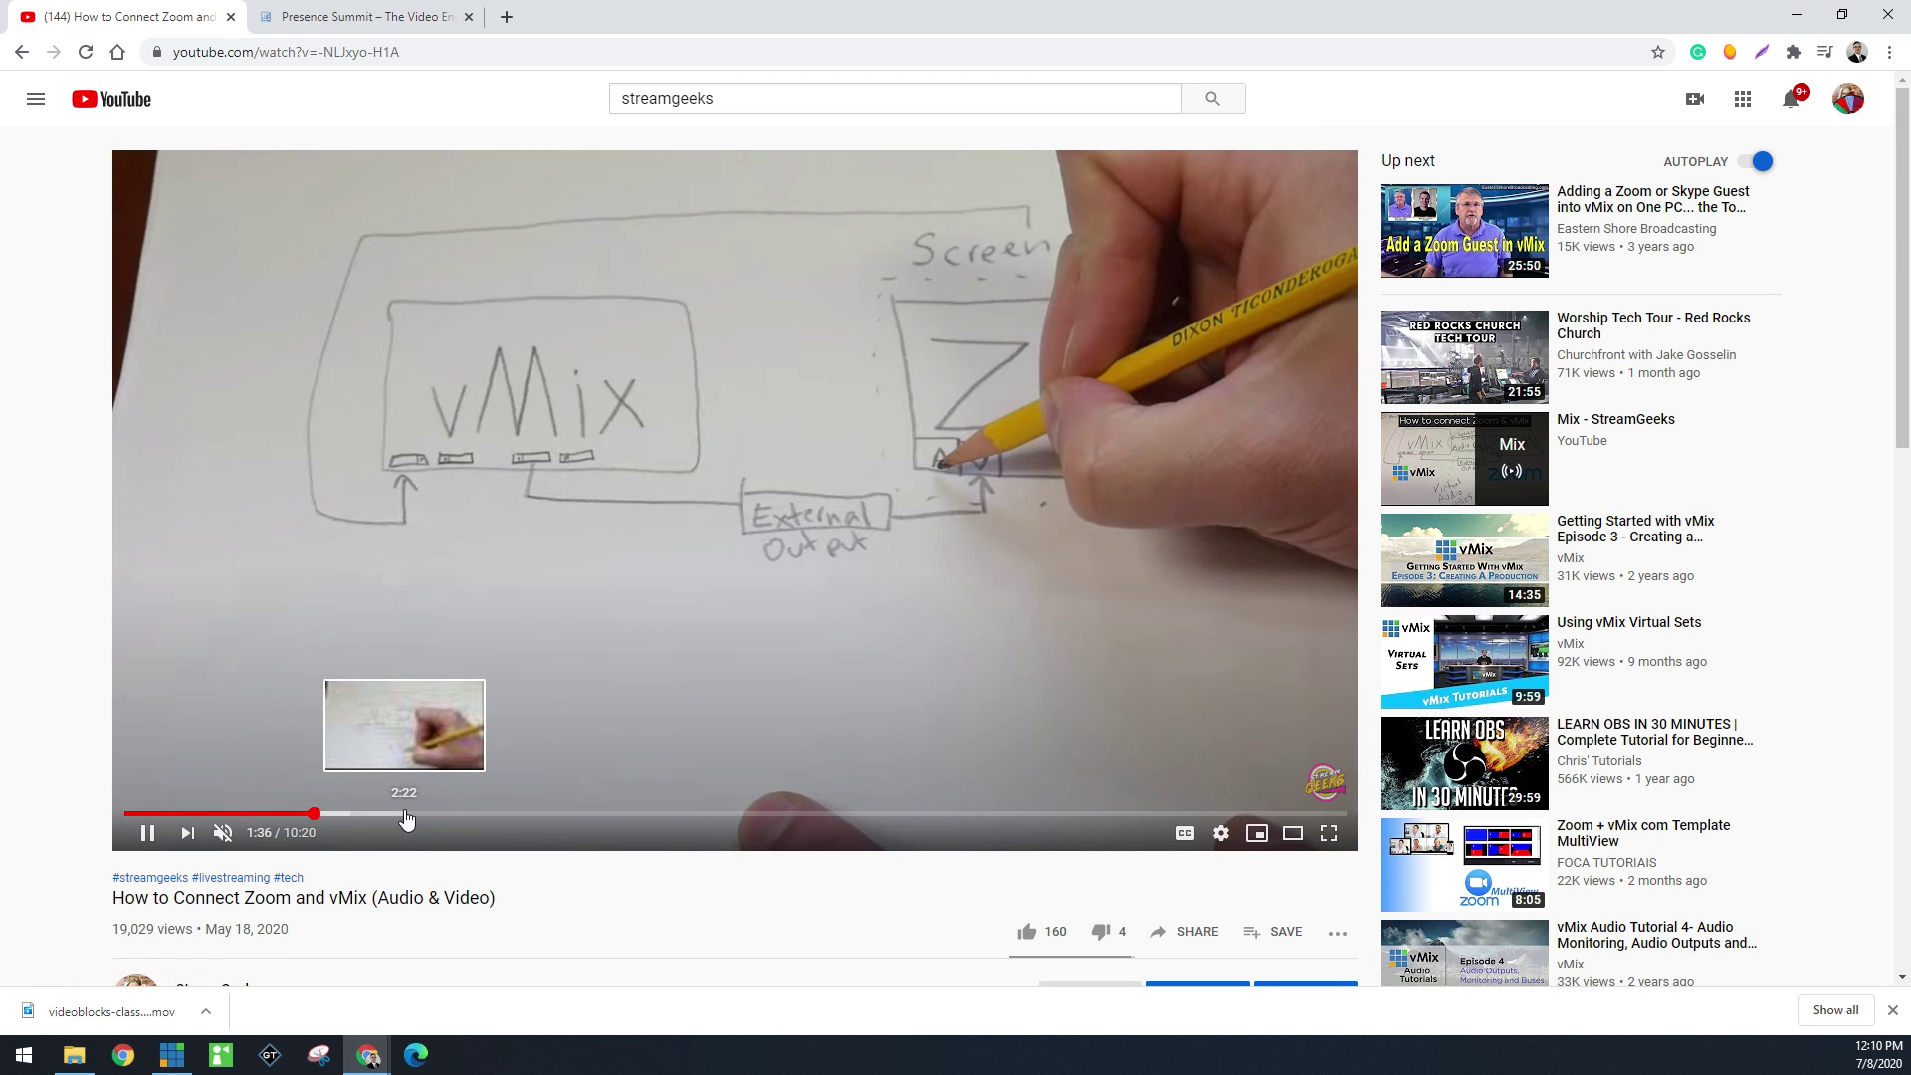
pyautogui.click(555, 826)
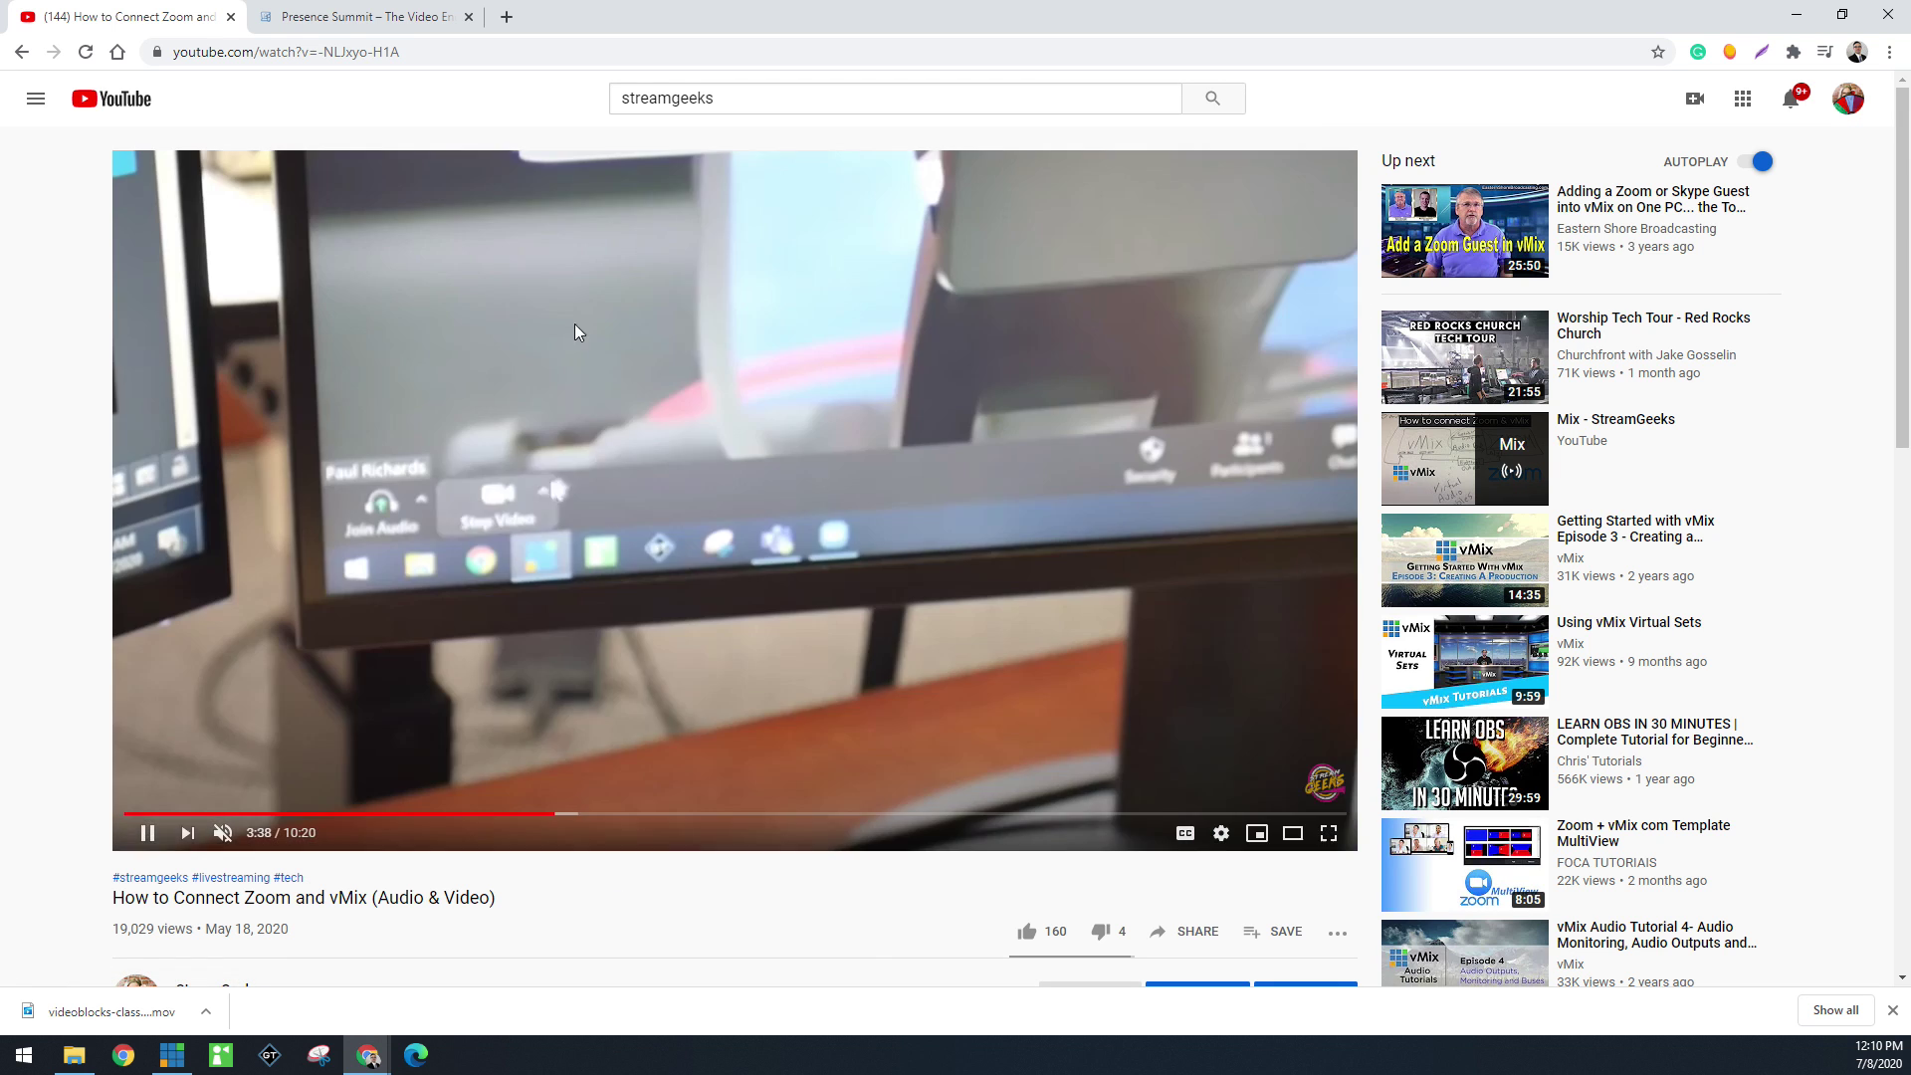
# Step: Open the Zoom Meeting Countdown Timers video and skim to its Things you need slide
pyautogui.click(22, 52)
pyautogui.scroll(7, 570, 404)
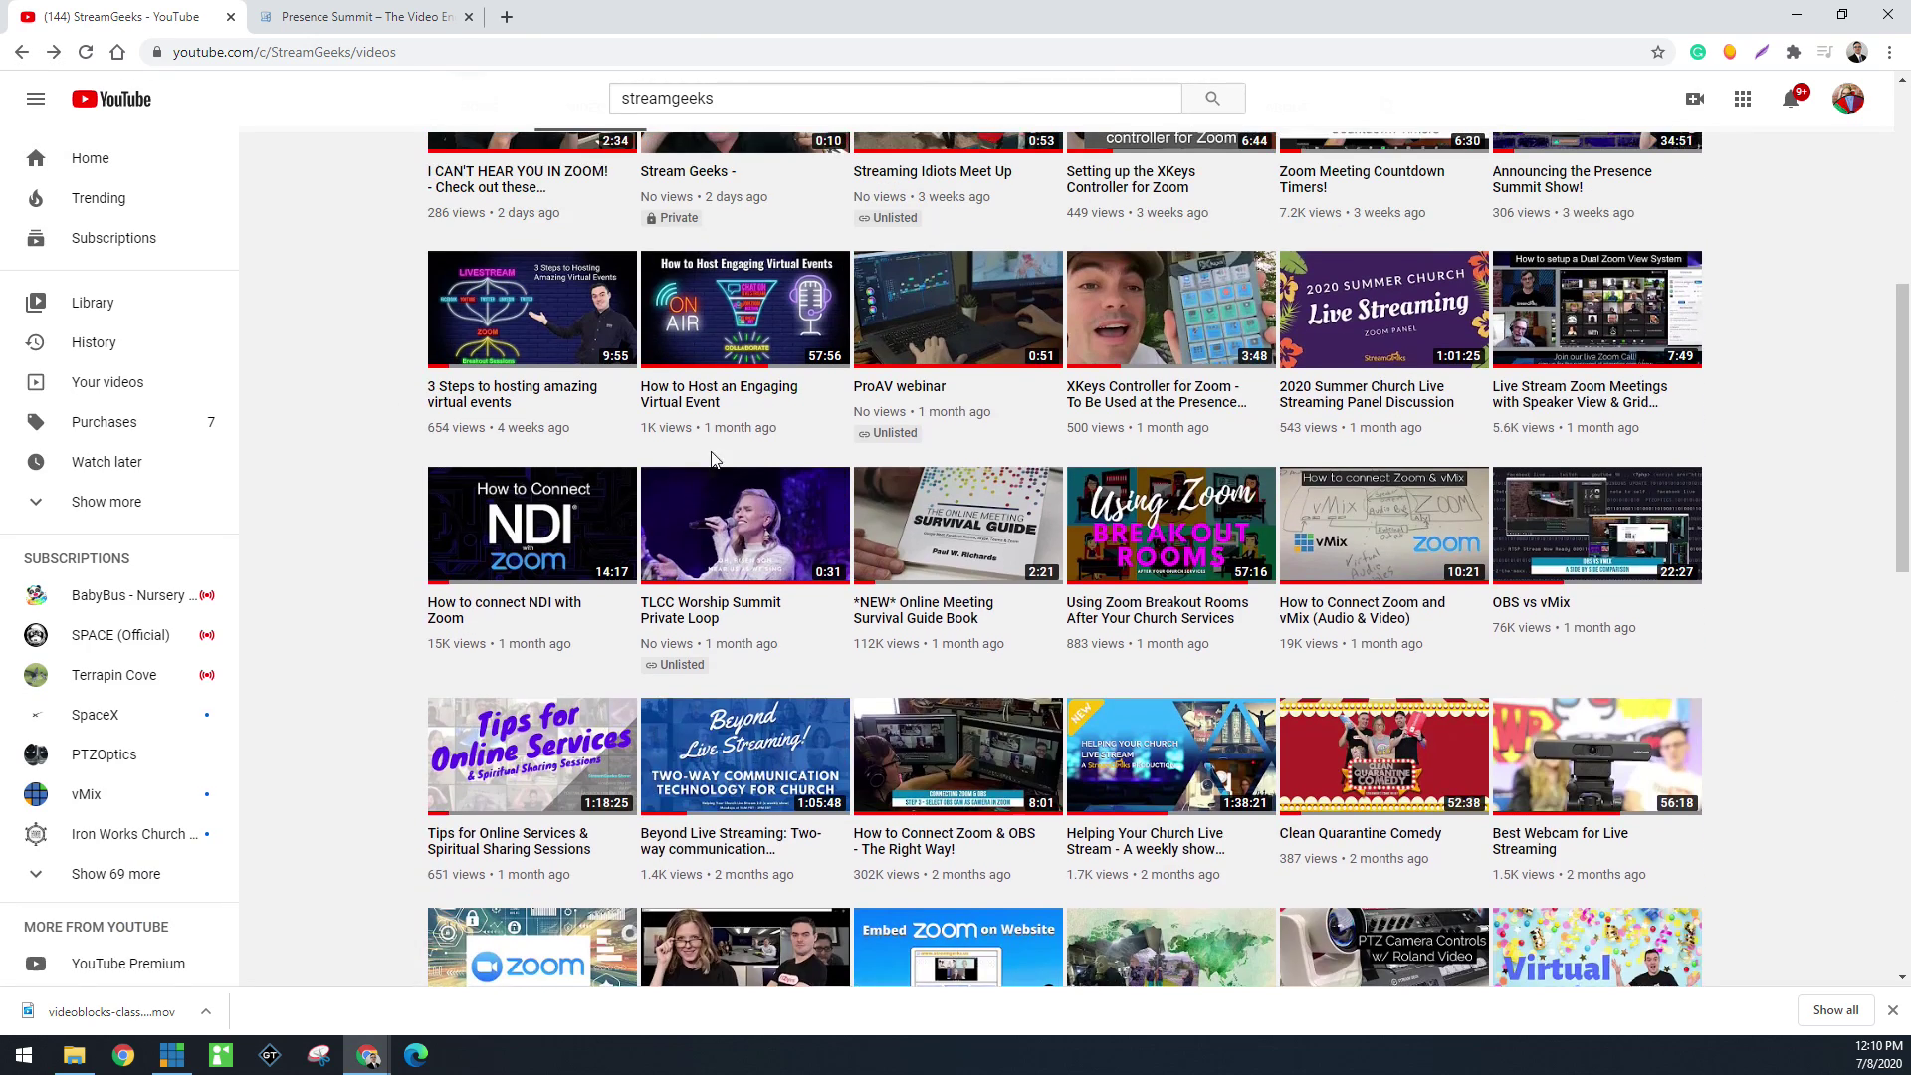
pyautogui.click(1373, 393)
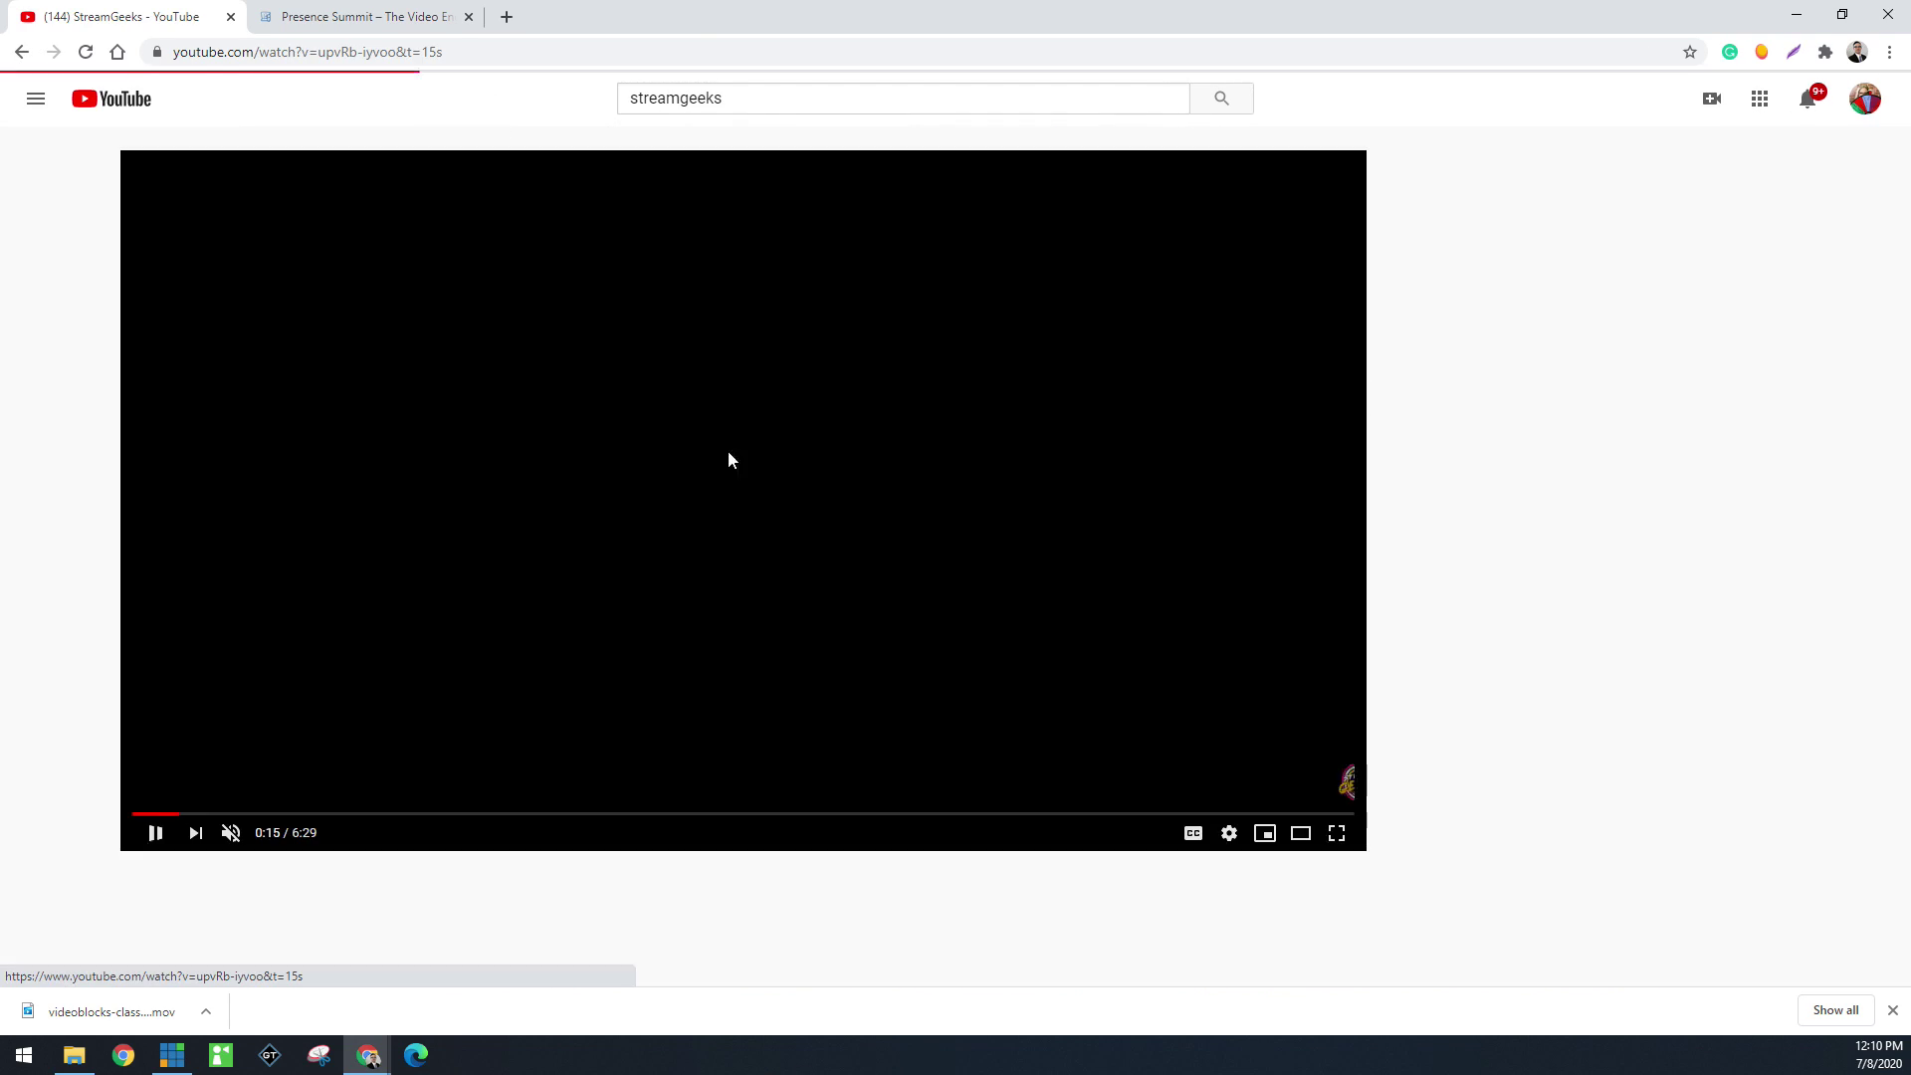
pyautogui.click(257, 814)
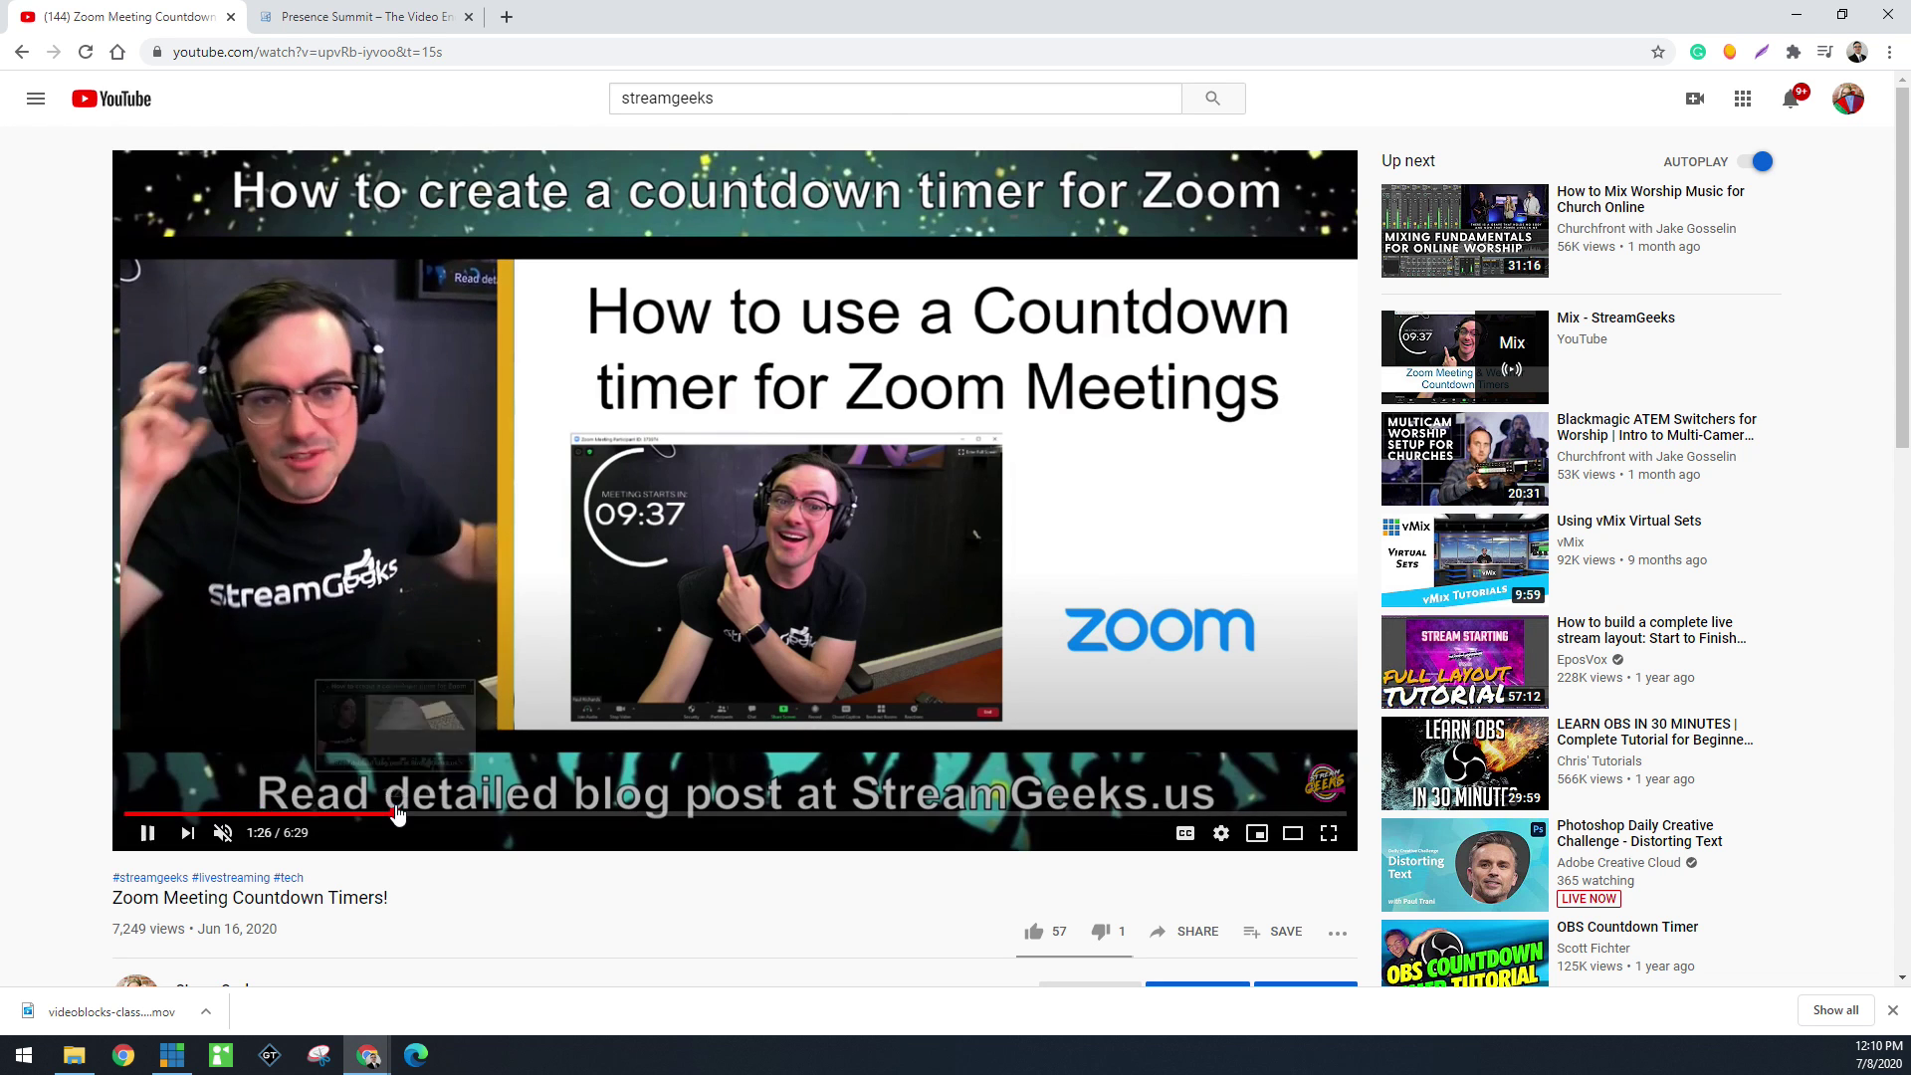
pyautogui.click(395, 814)
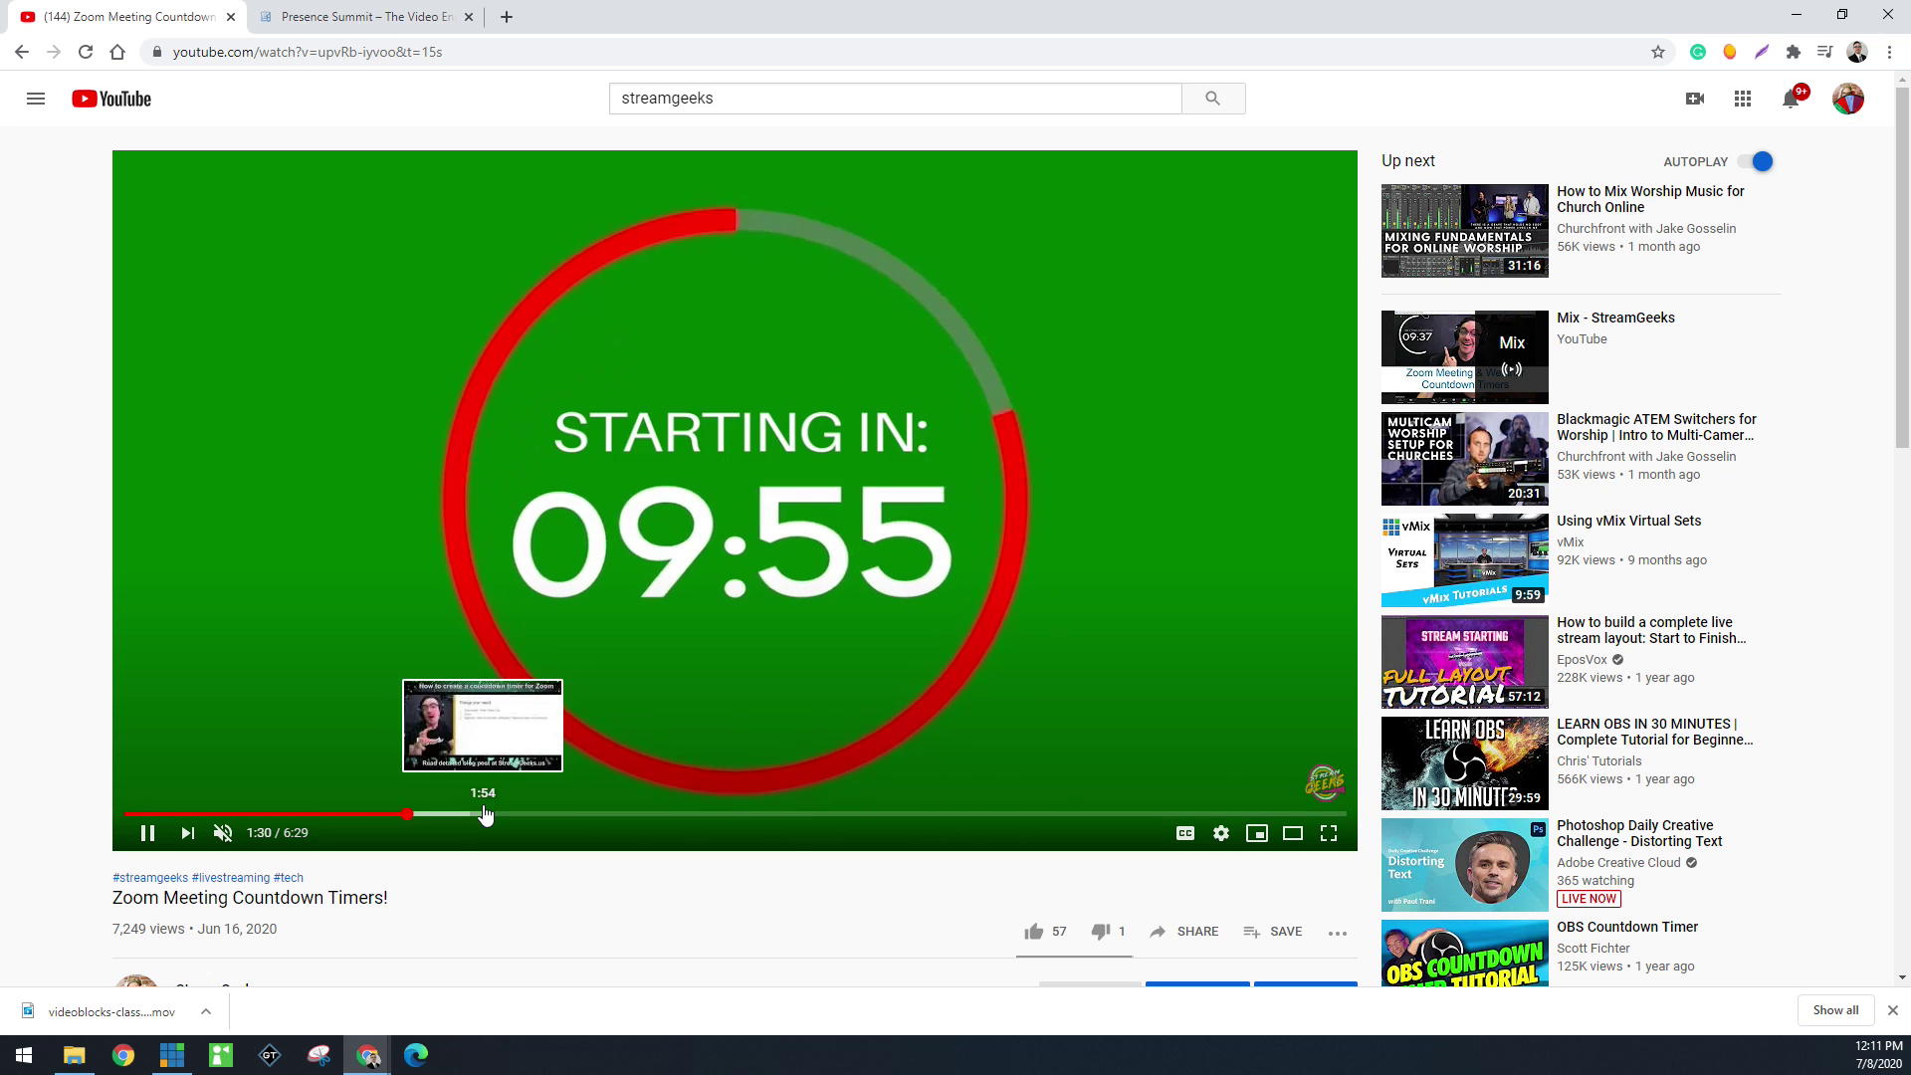
pyautogui.click(483, 814)
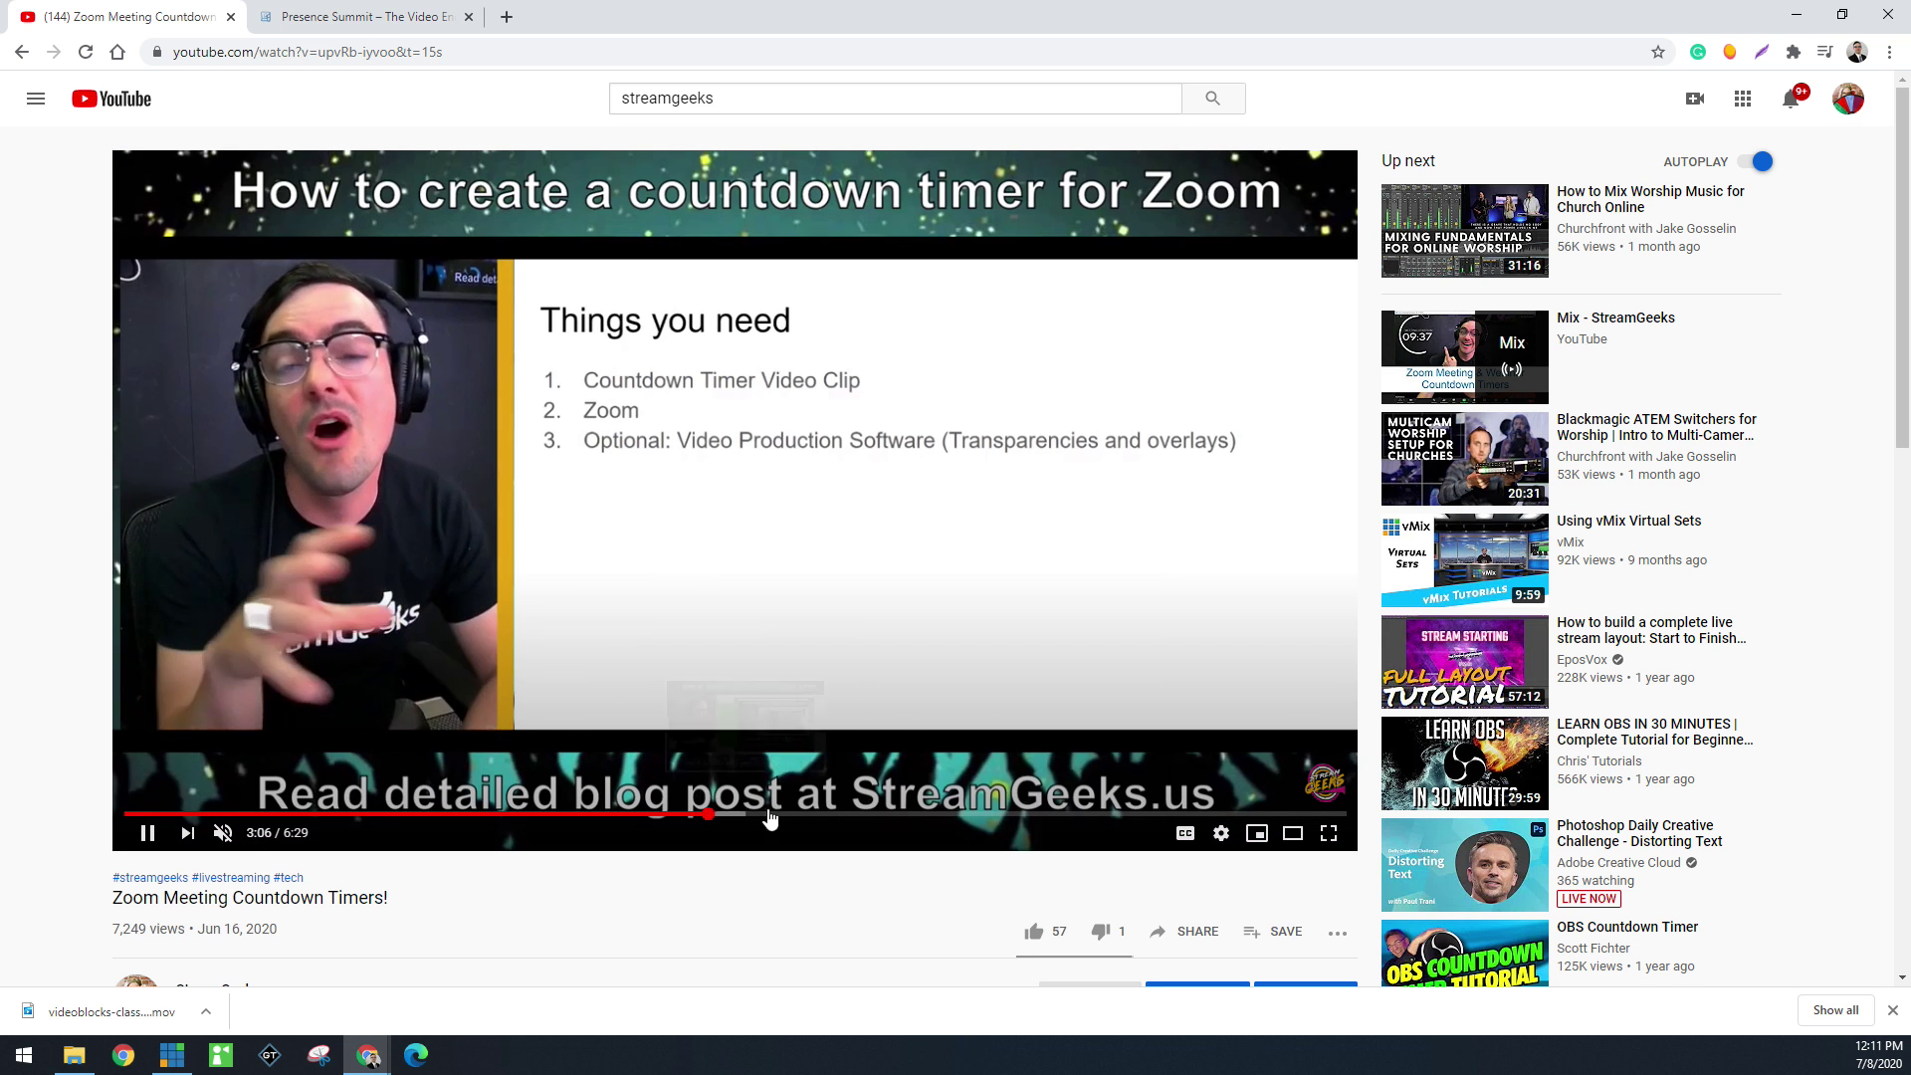
# Step: Skip through the vMix countdown footage to the closing Countdown Timers in Zoom part
pyautogui.click(865, 814)
pyautogui.click(956, 814)
pyautogui.click(991, 814)
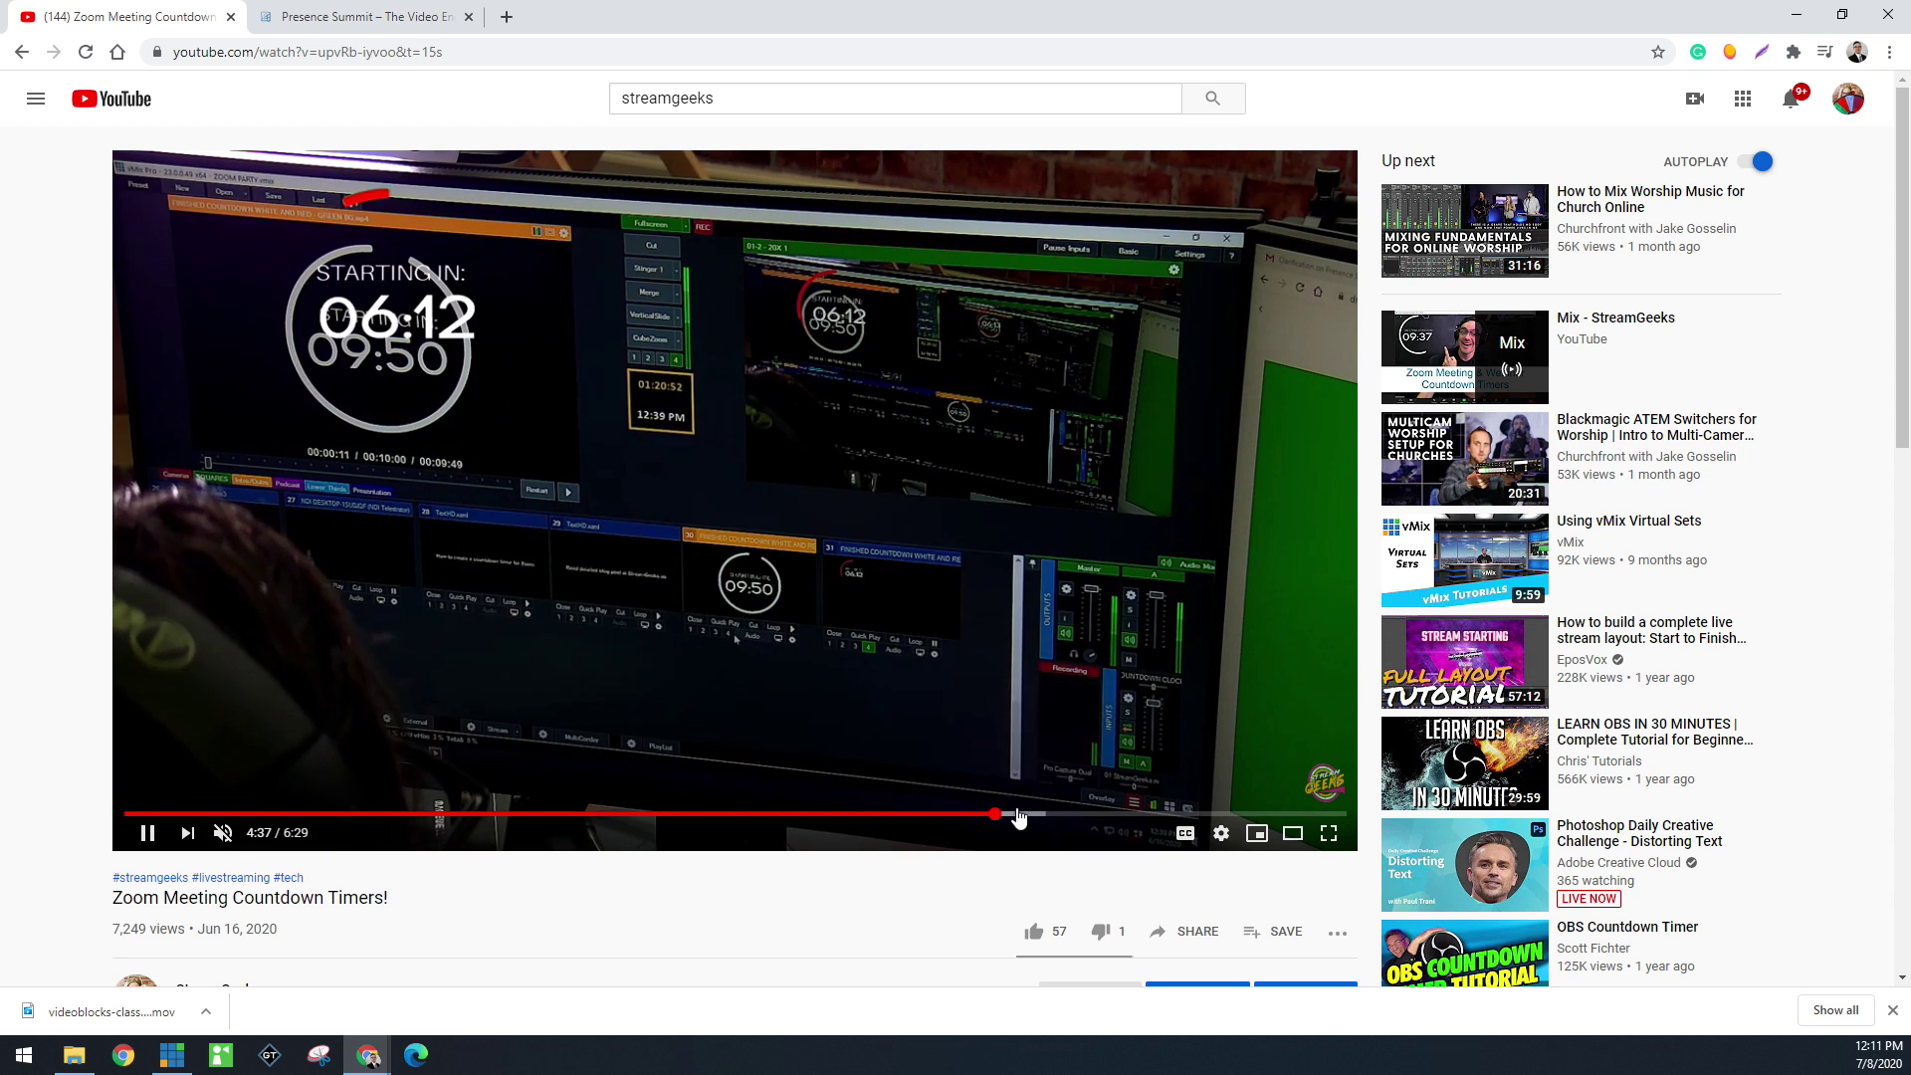
pyautogui.click(1047, 814)
pyautogui.click(1093, 814)
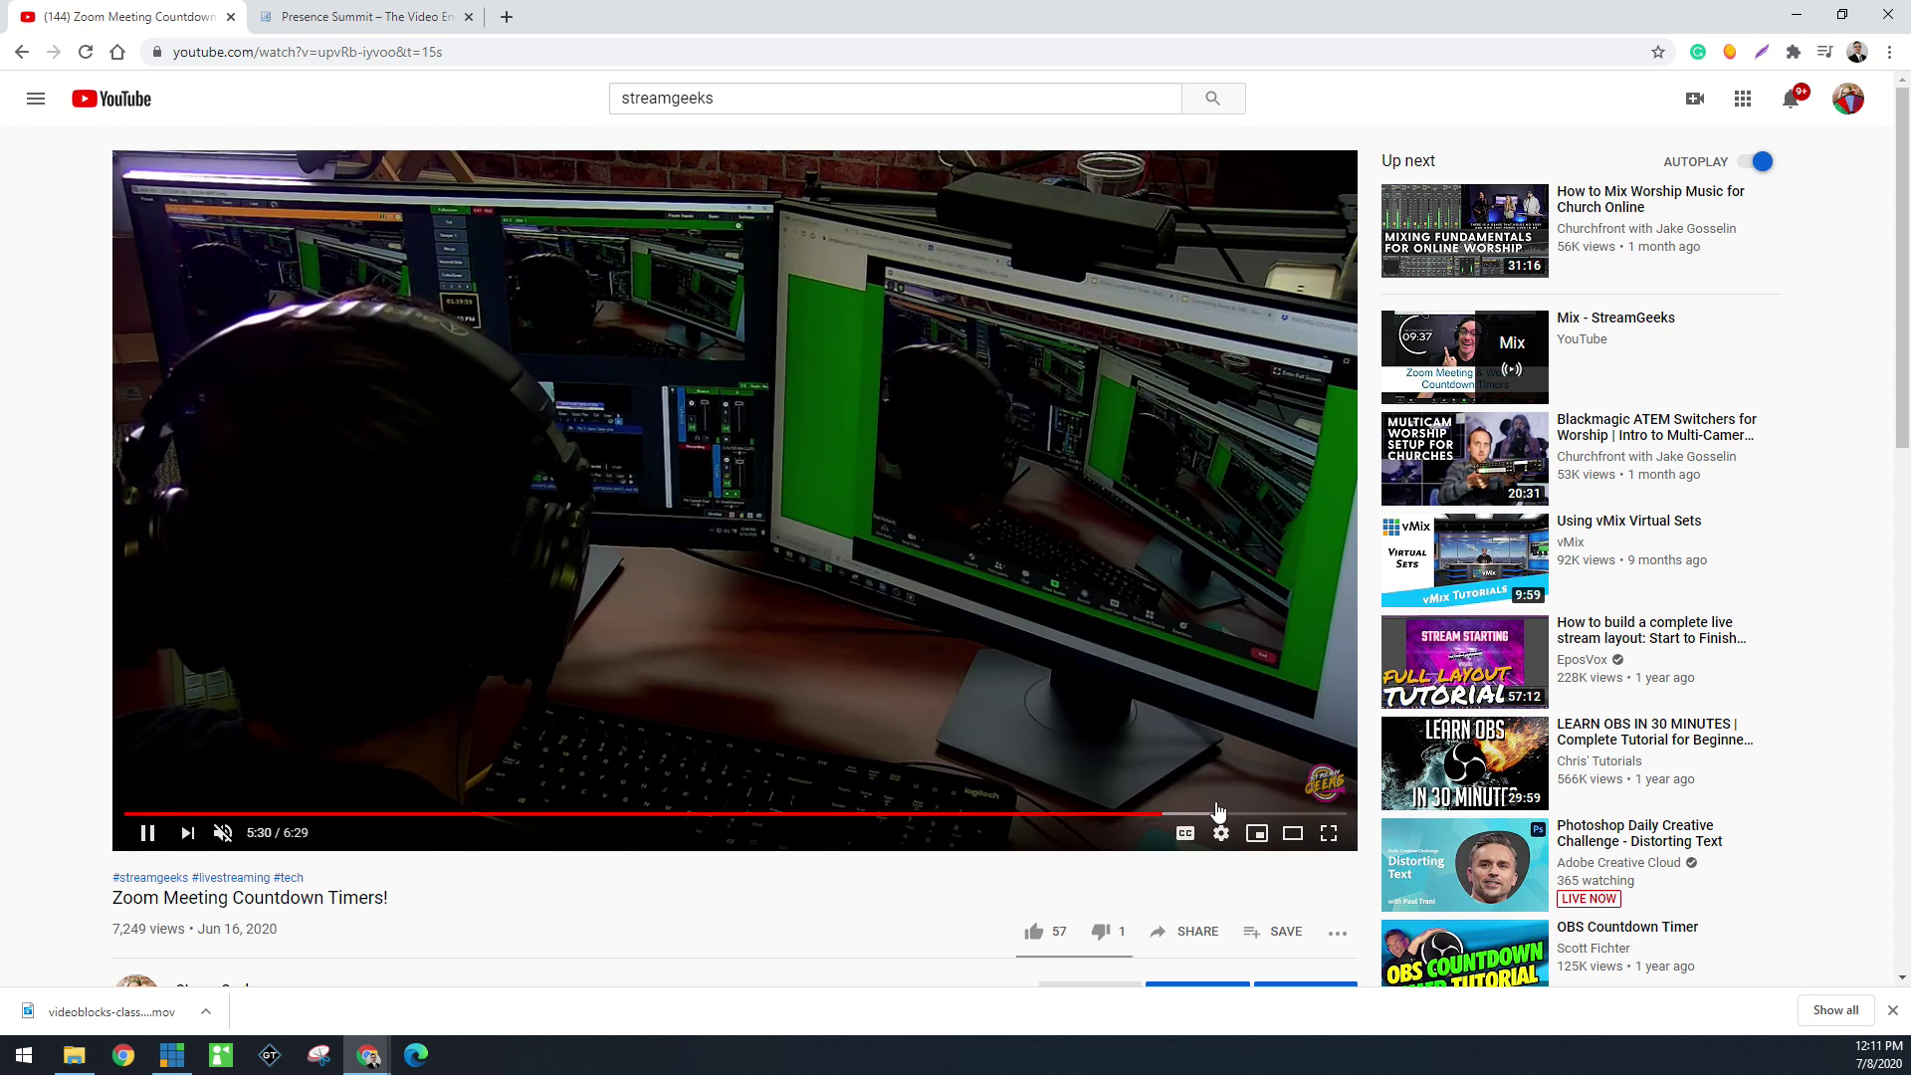
pyautogui.click(1216, 814)
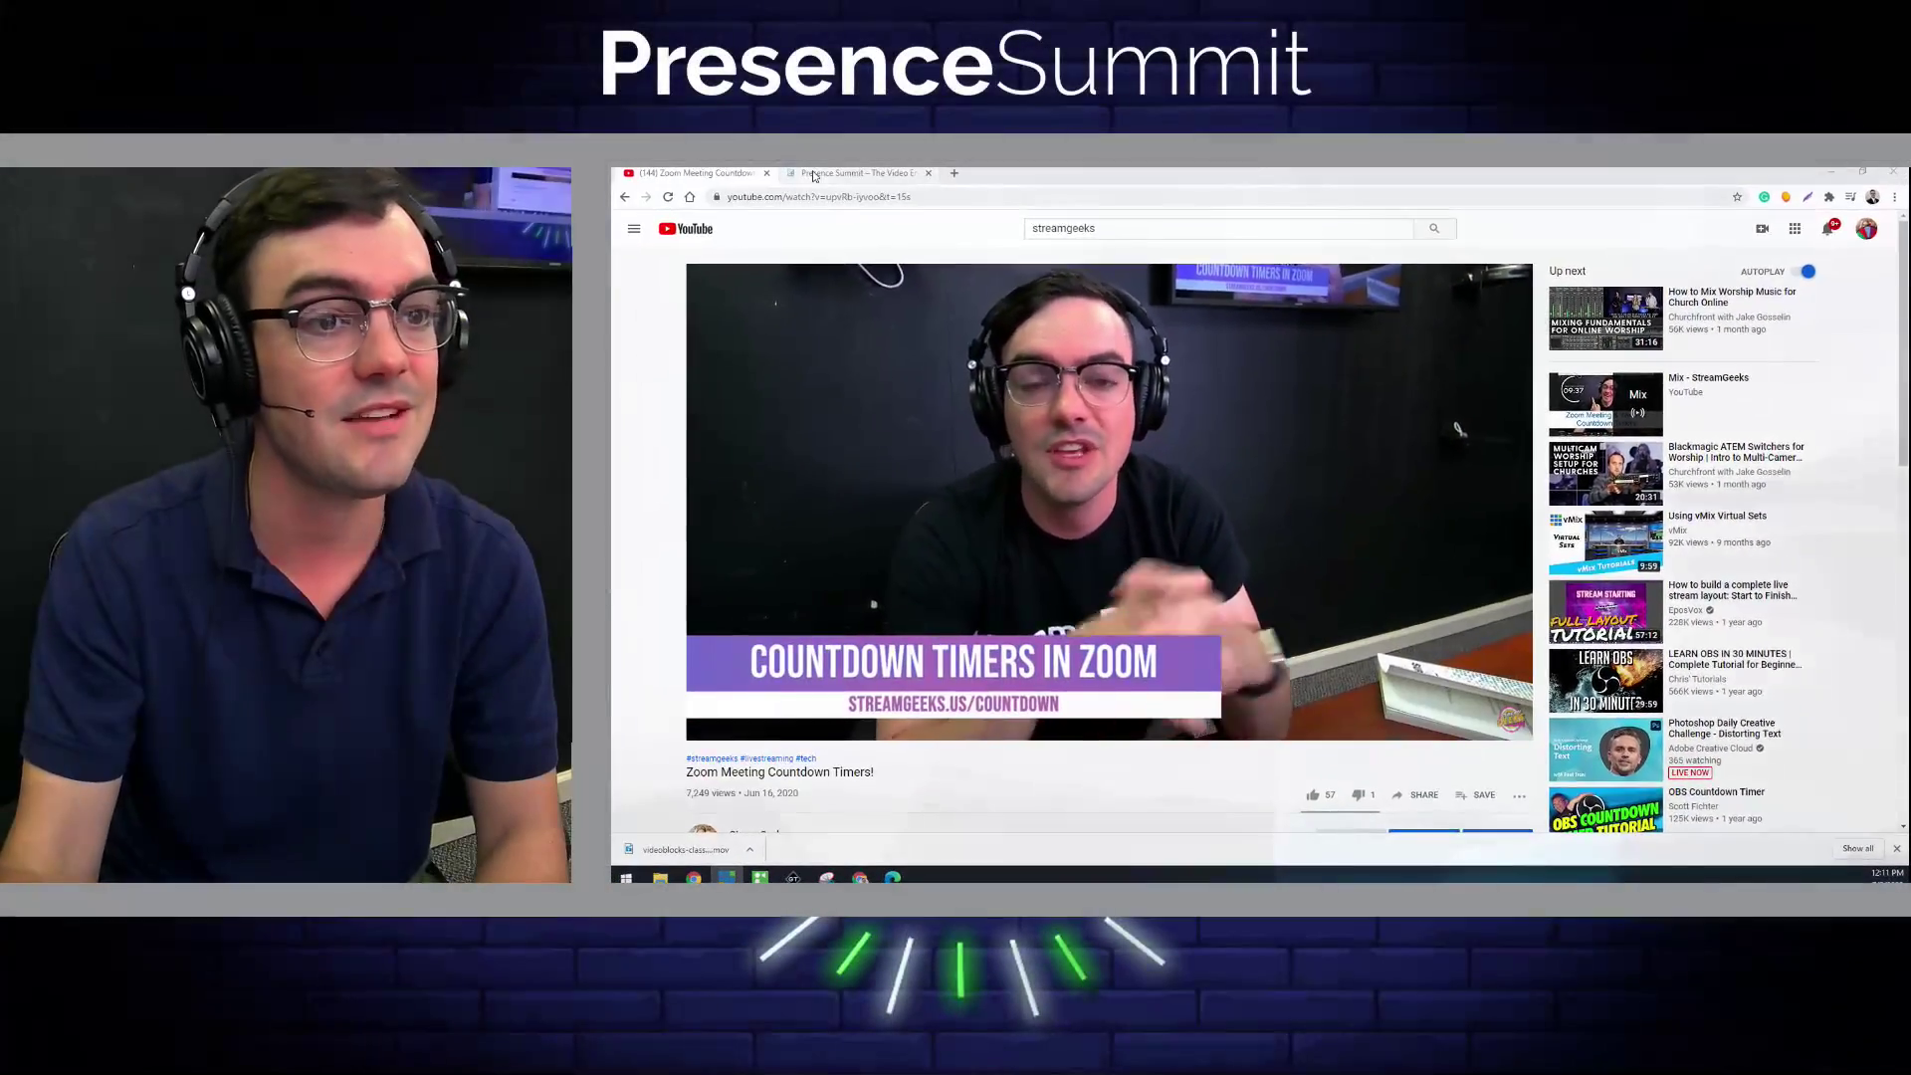
# Step: Switch to the Presence Summit tab, scroll to its intro section, then bring up the Zoom Layouts folder
pyautogui.hotkey('ctrl', 'Tab')
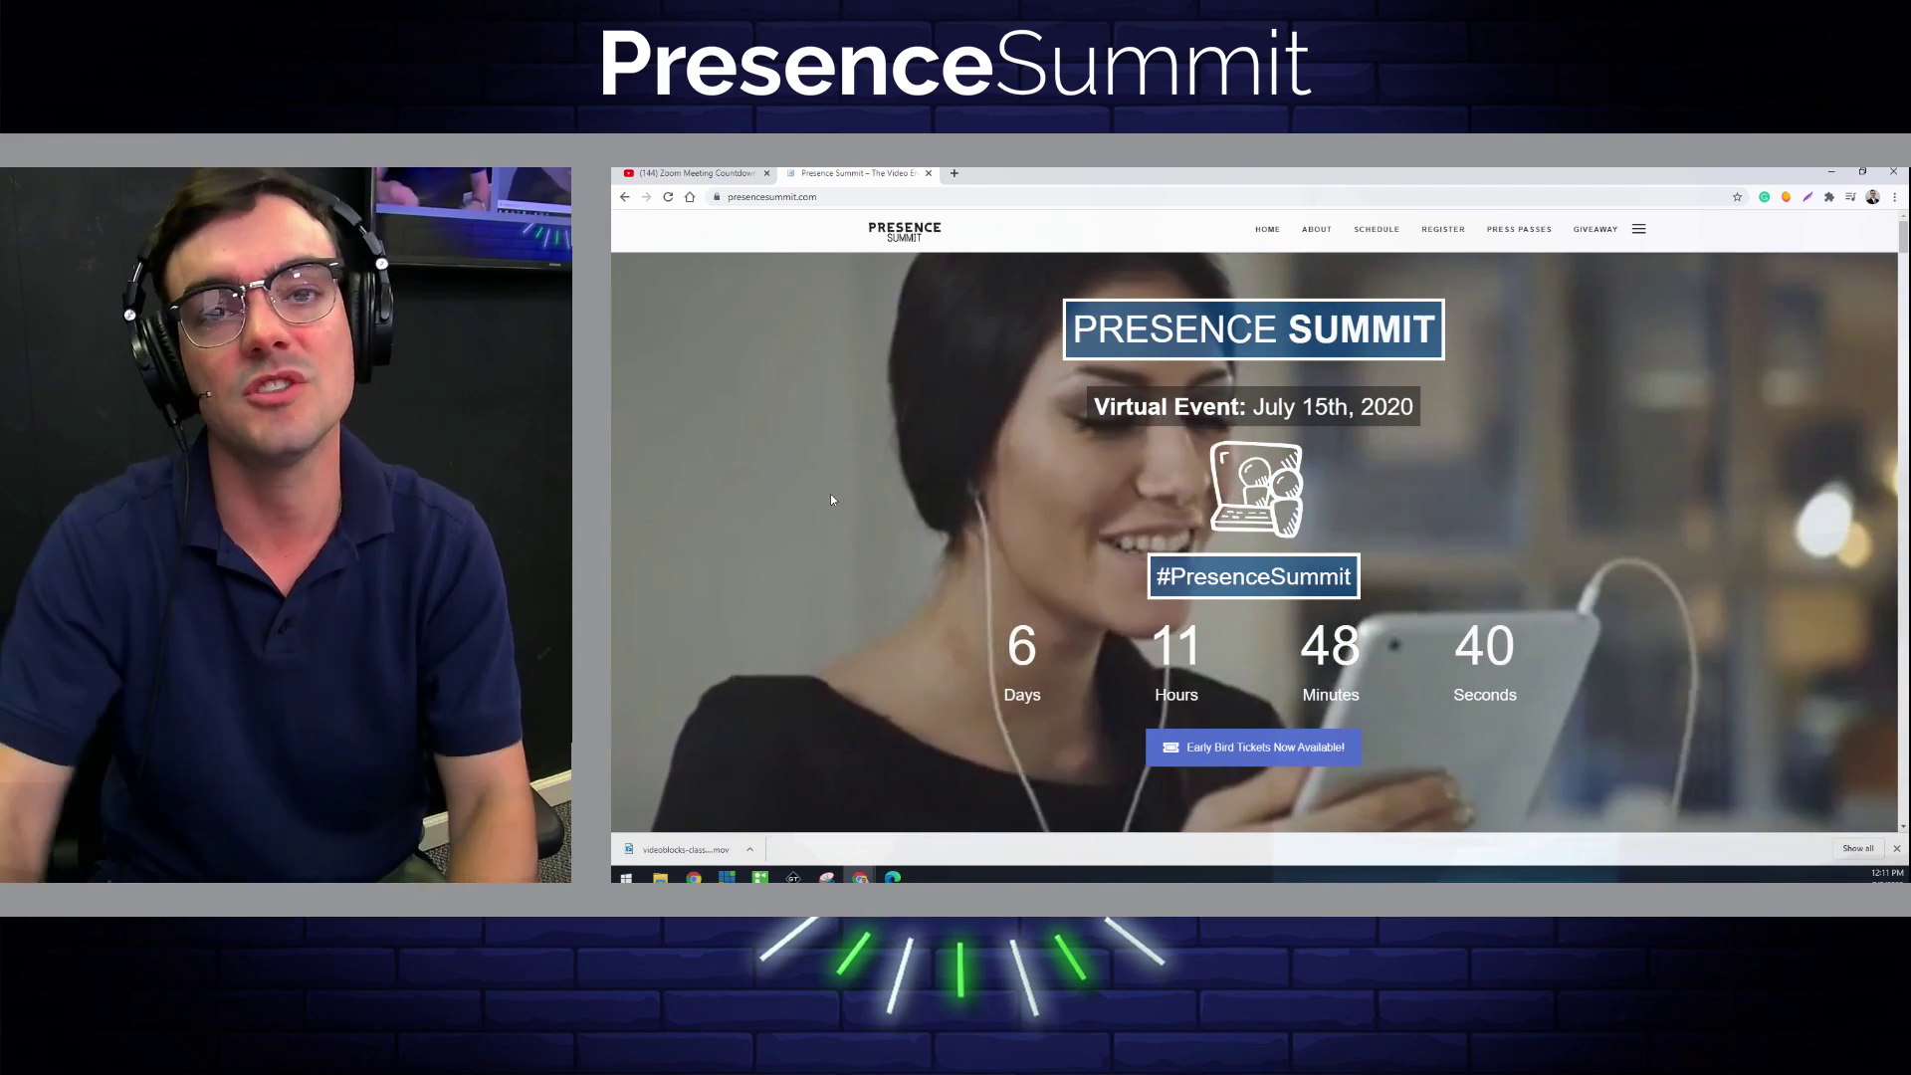
pyautogui.scroll(-8, 1281, 458)
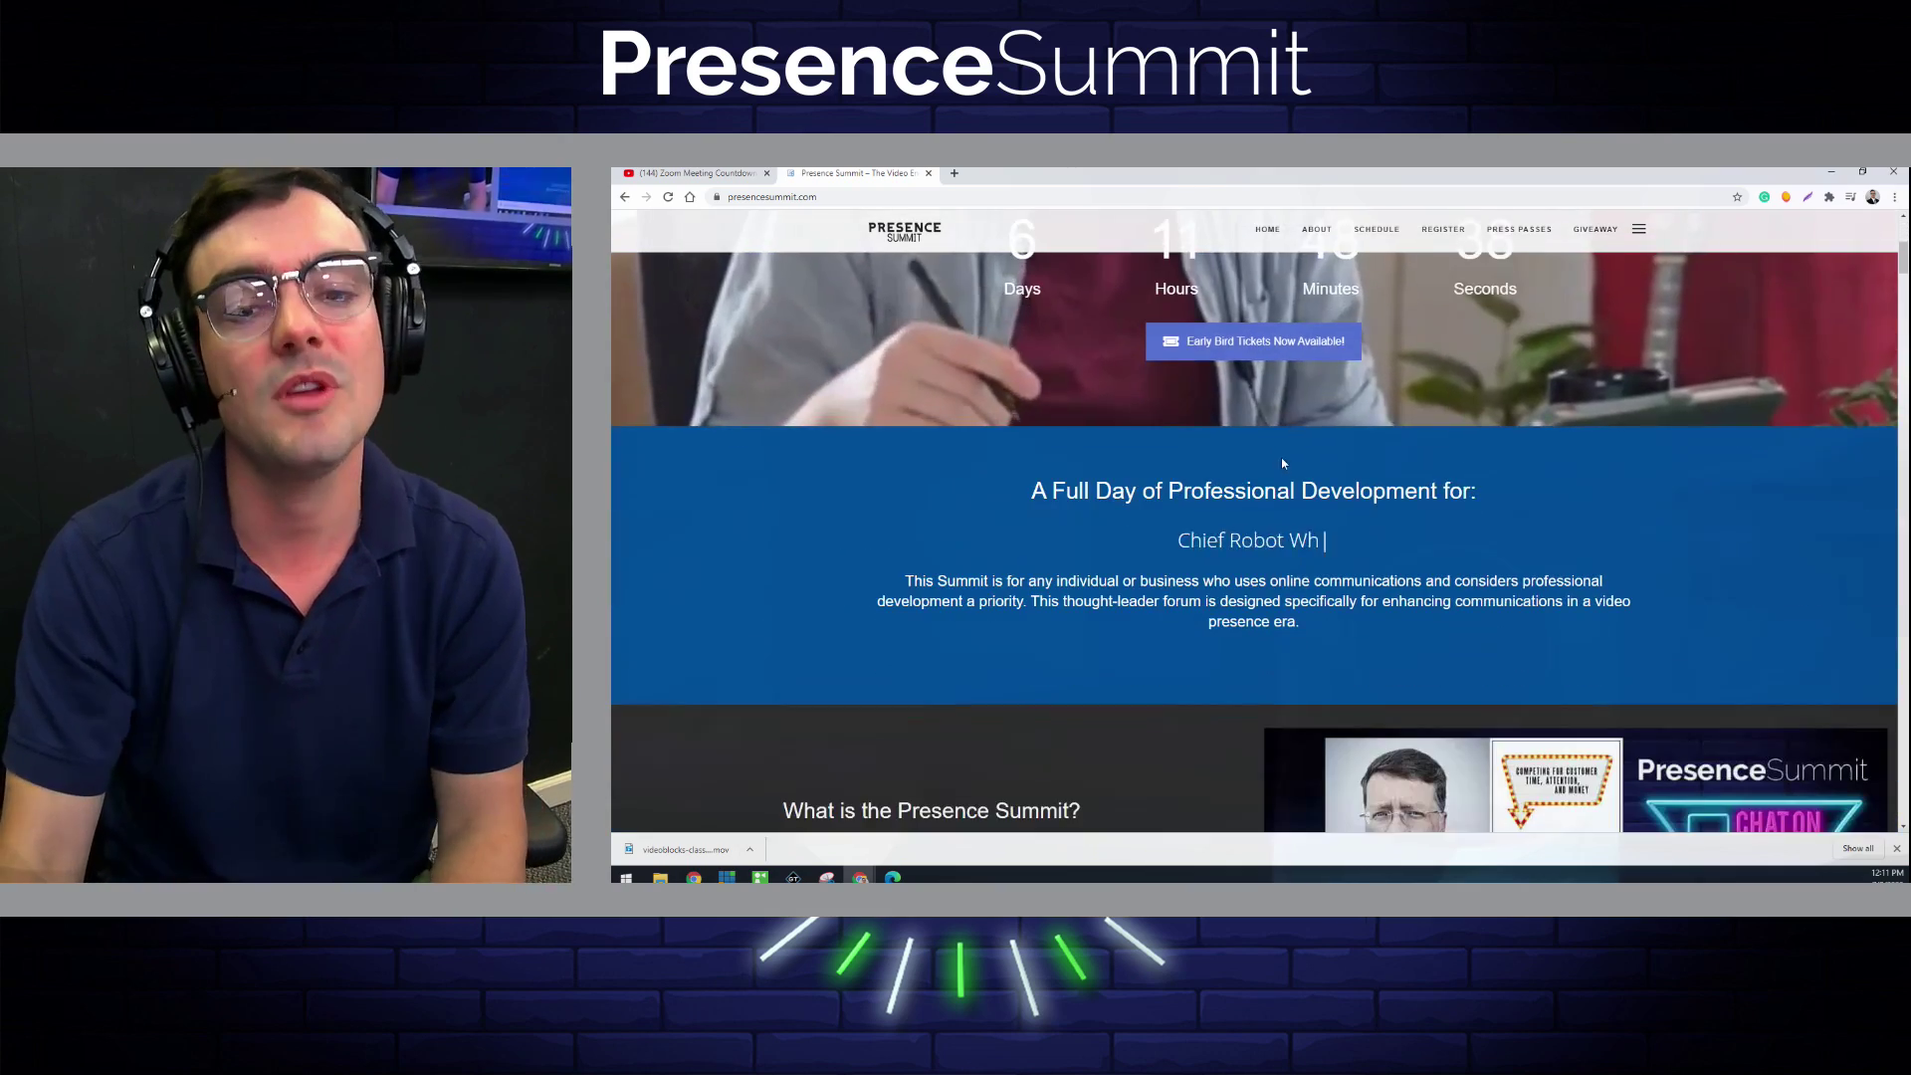
pyautogui.scroll(-4, 1282, 463)
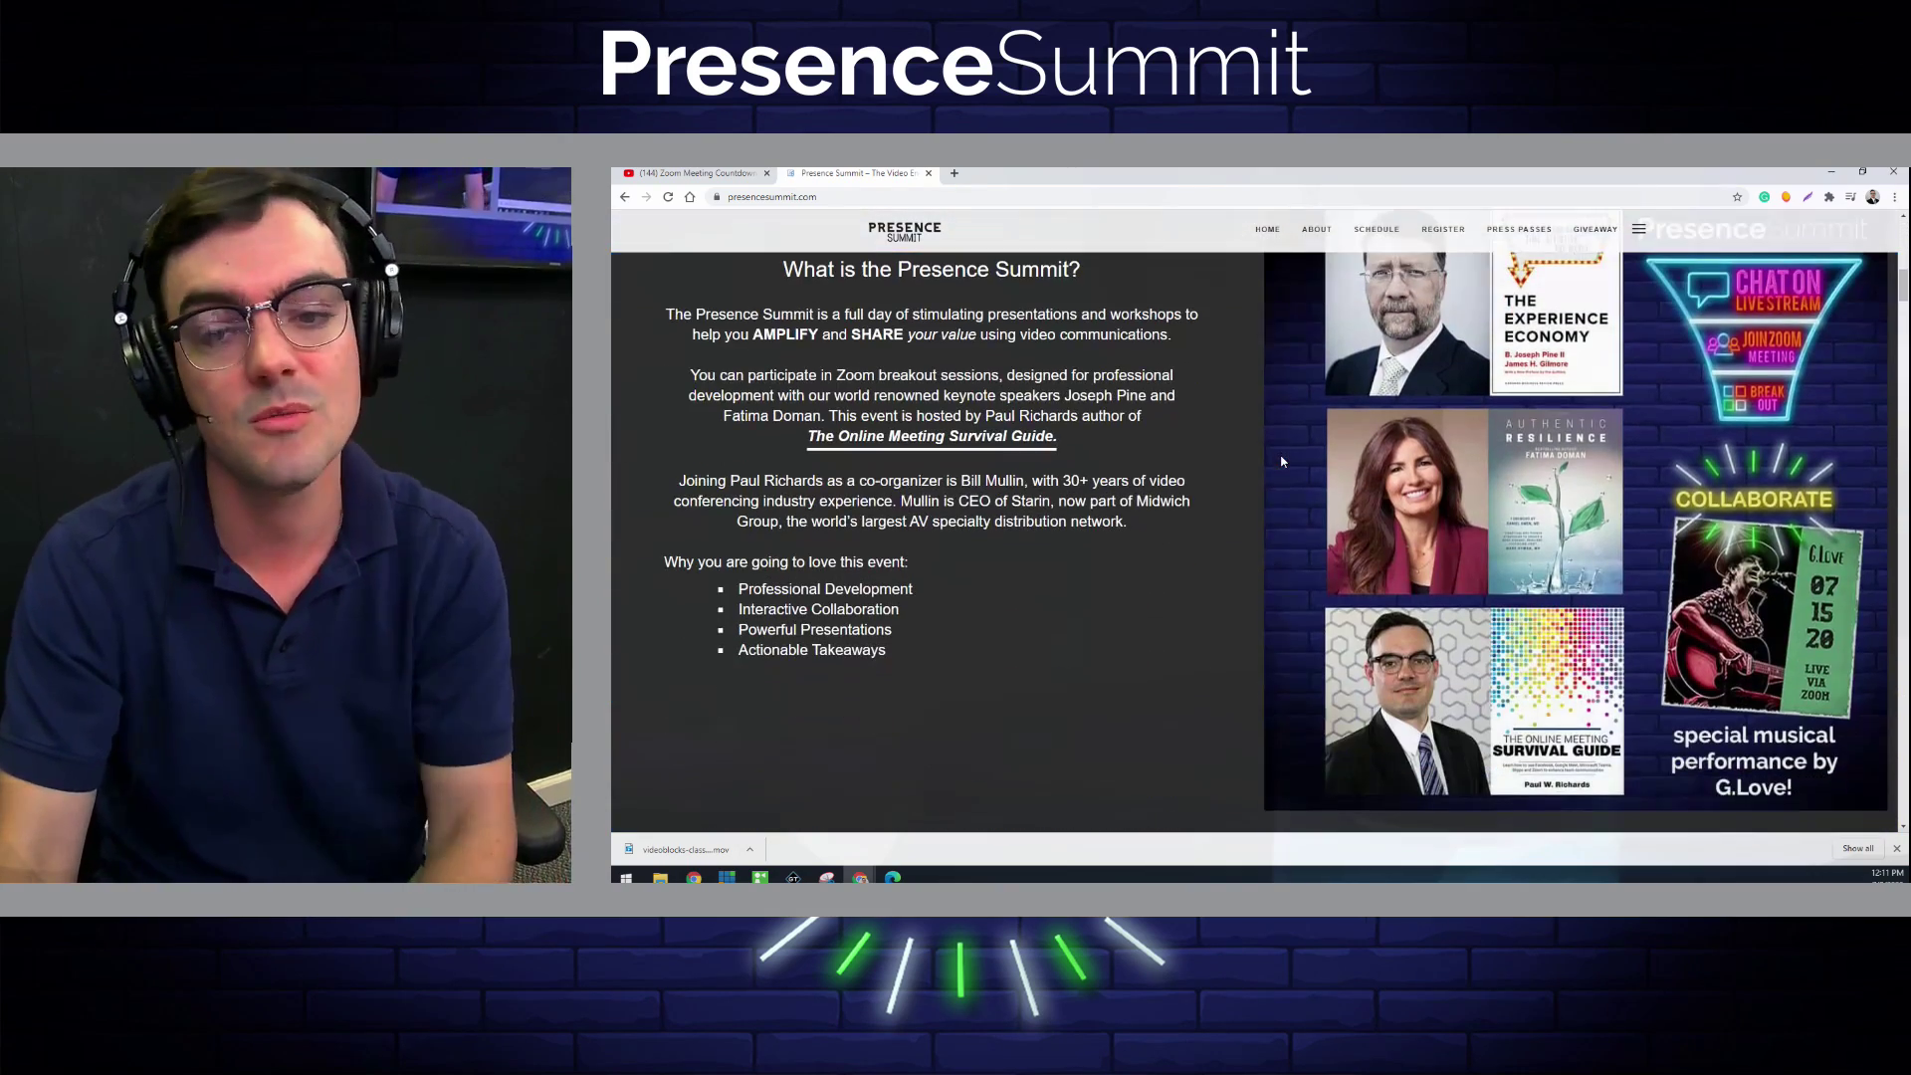
pyautogui.scroll(1, 1281, 460)
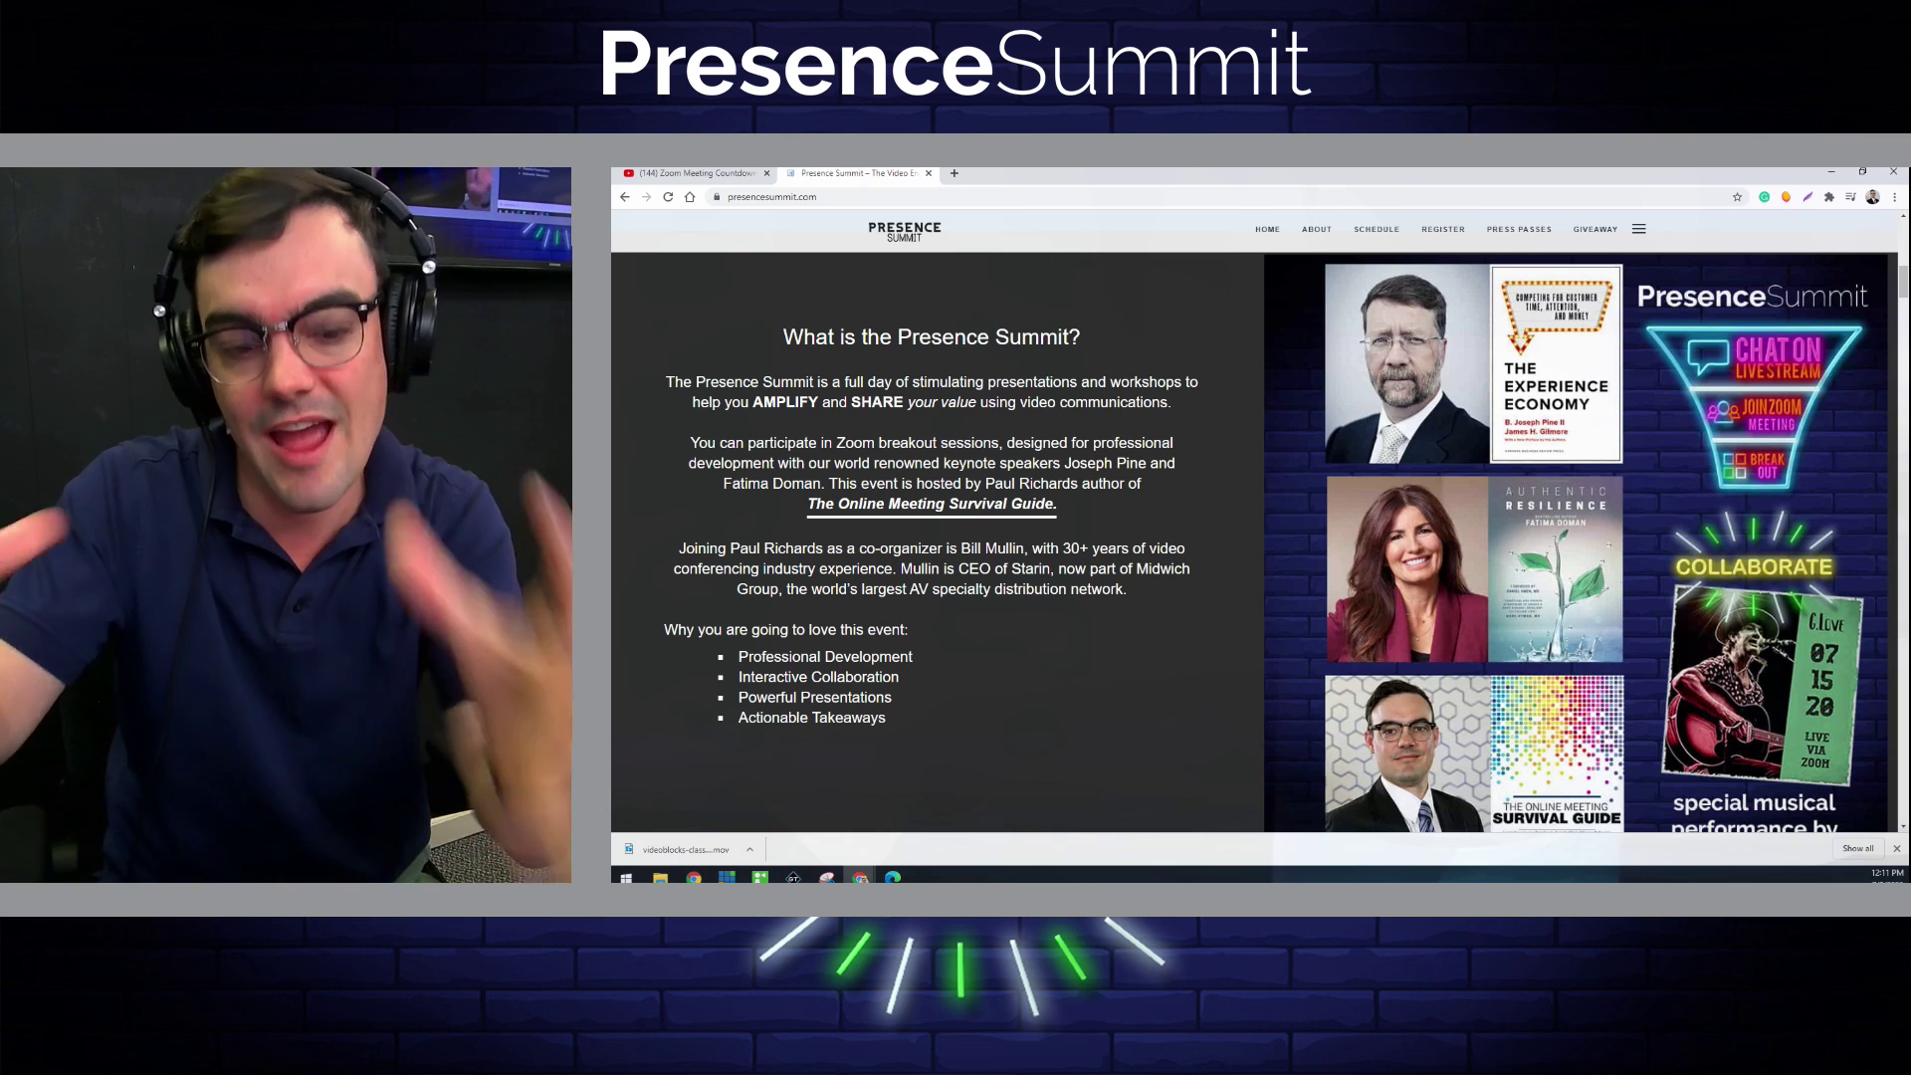
pyautogui.click(660, 876)
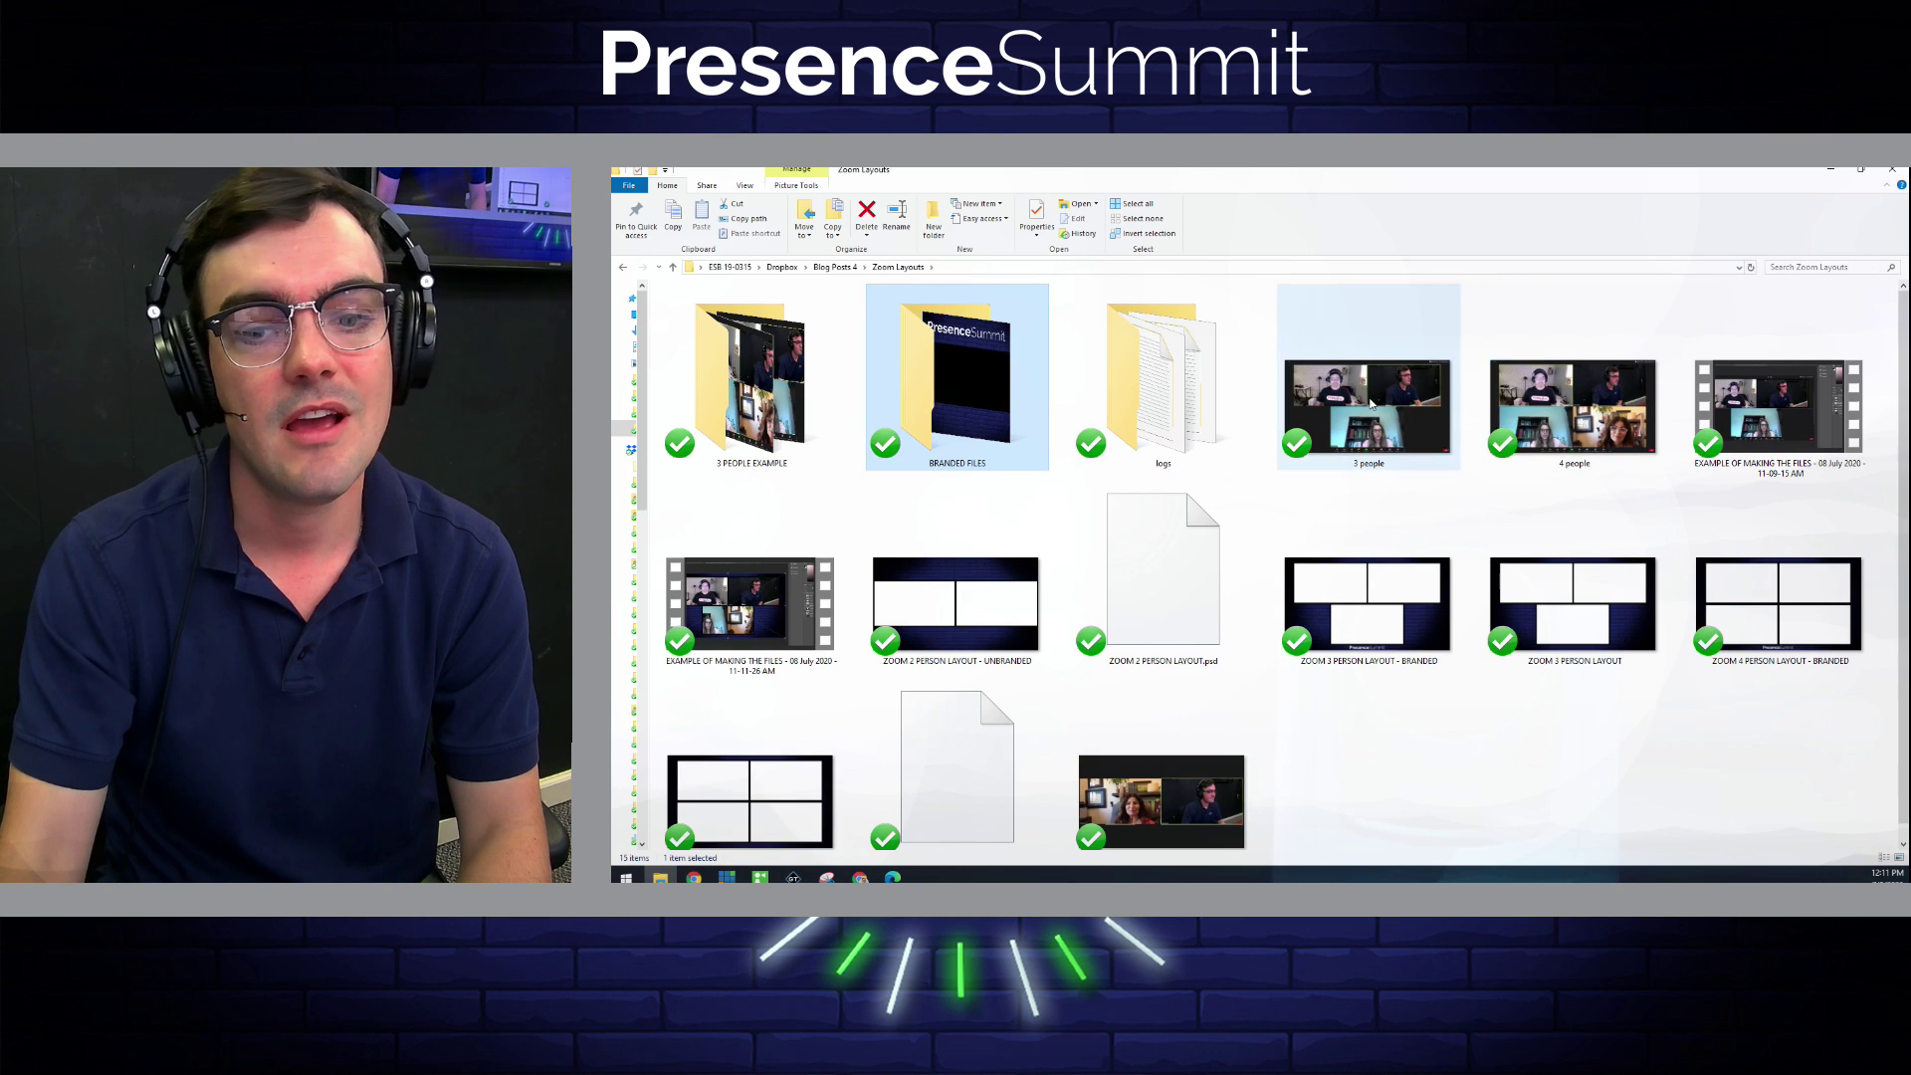
# Step: Open the 3 PEOPLE EXAMPLE folder and view its 3 people image in Photos
pyautogui.rightClick(1371, 403)
pyautogui.doubleClick(752, 378)
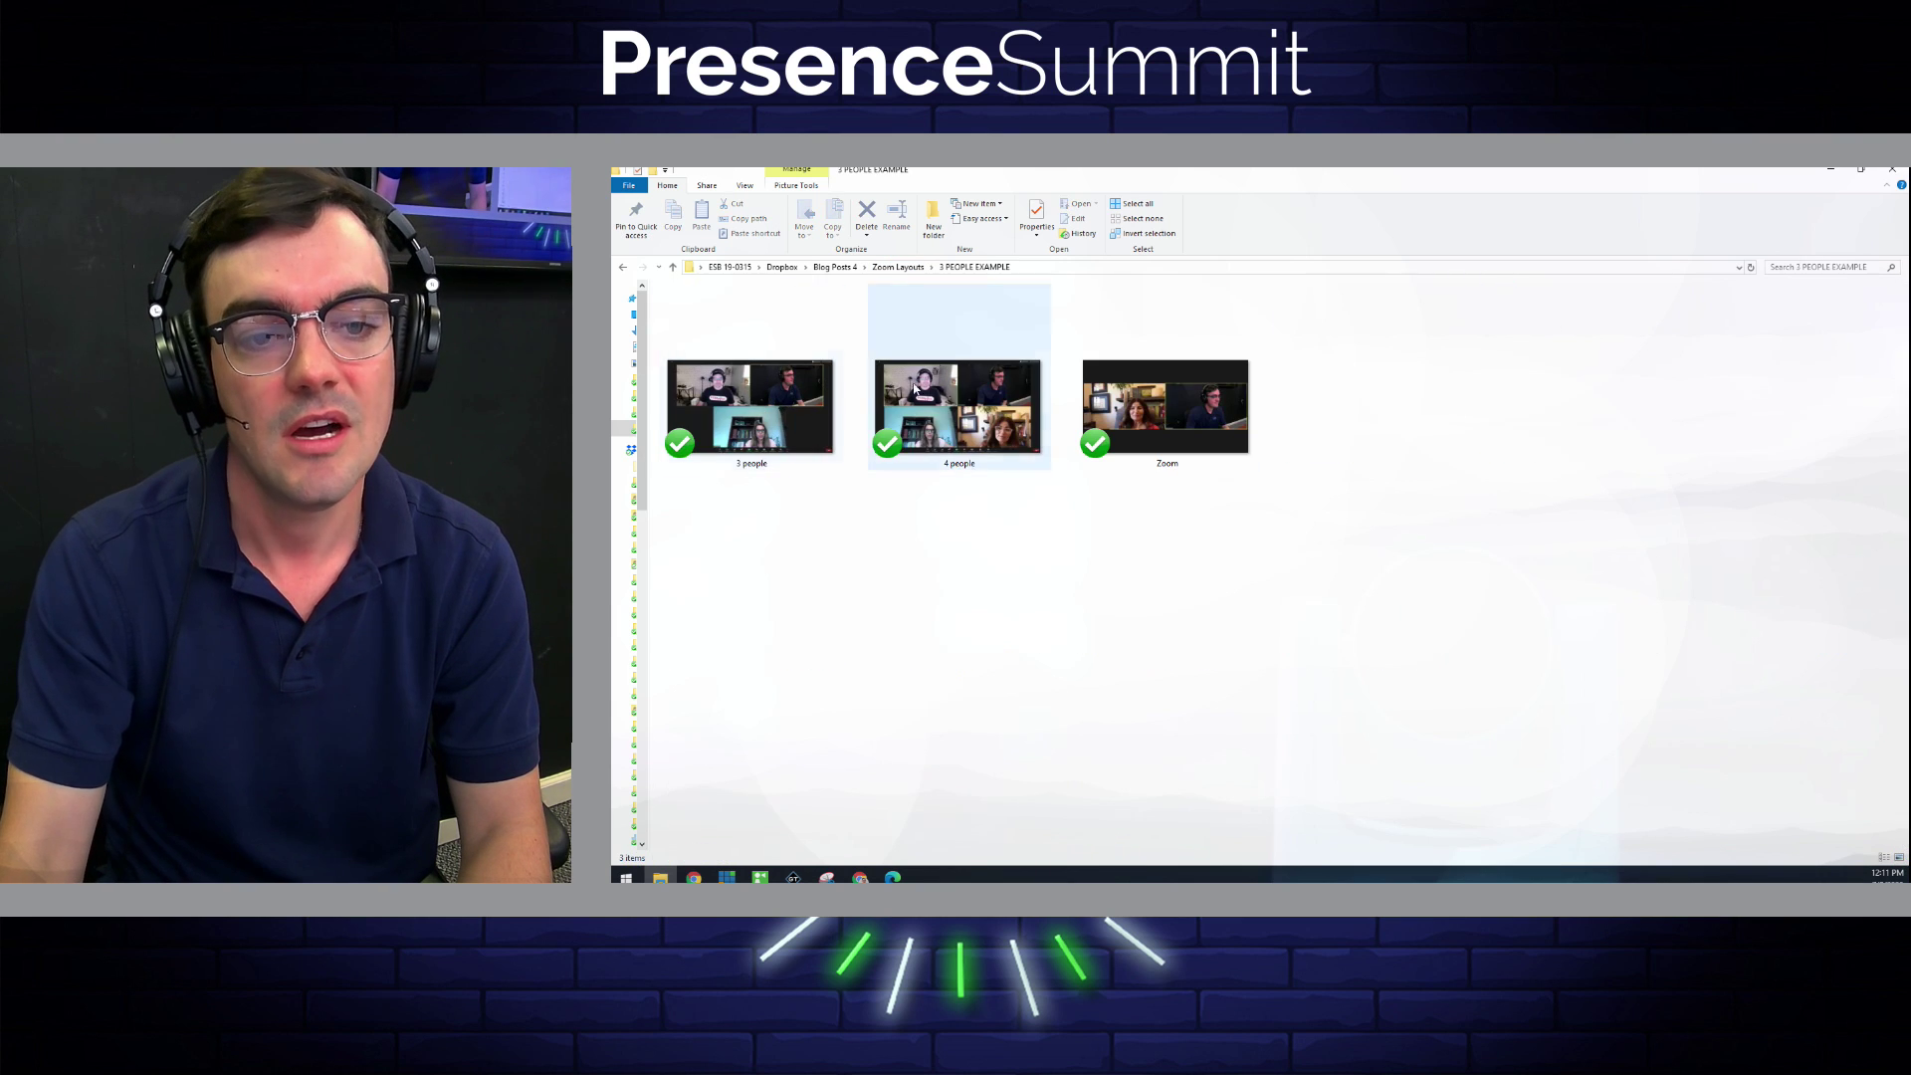
pyautogui.rightClick(784, 418)
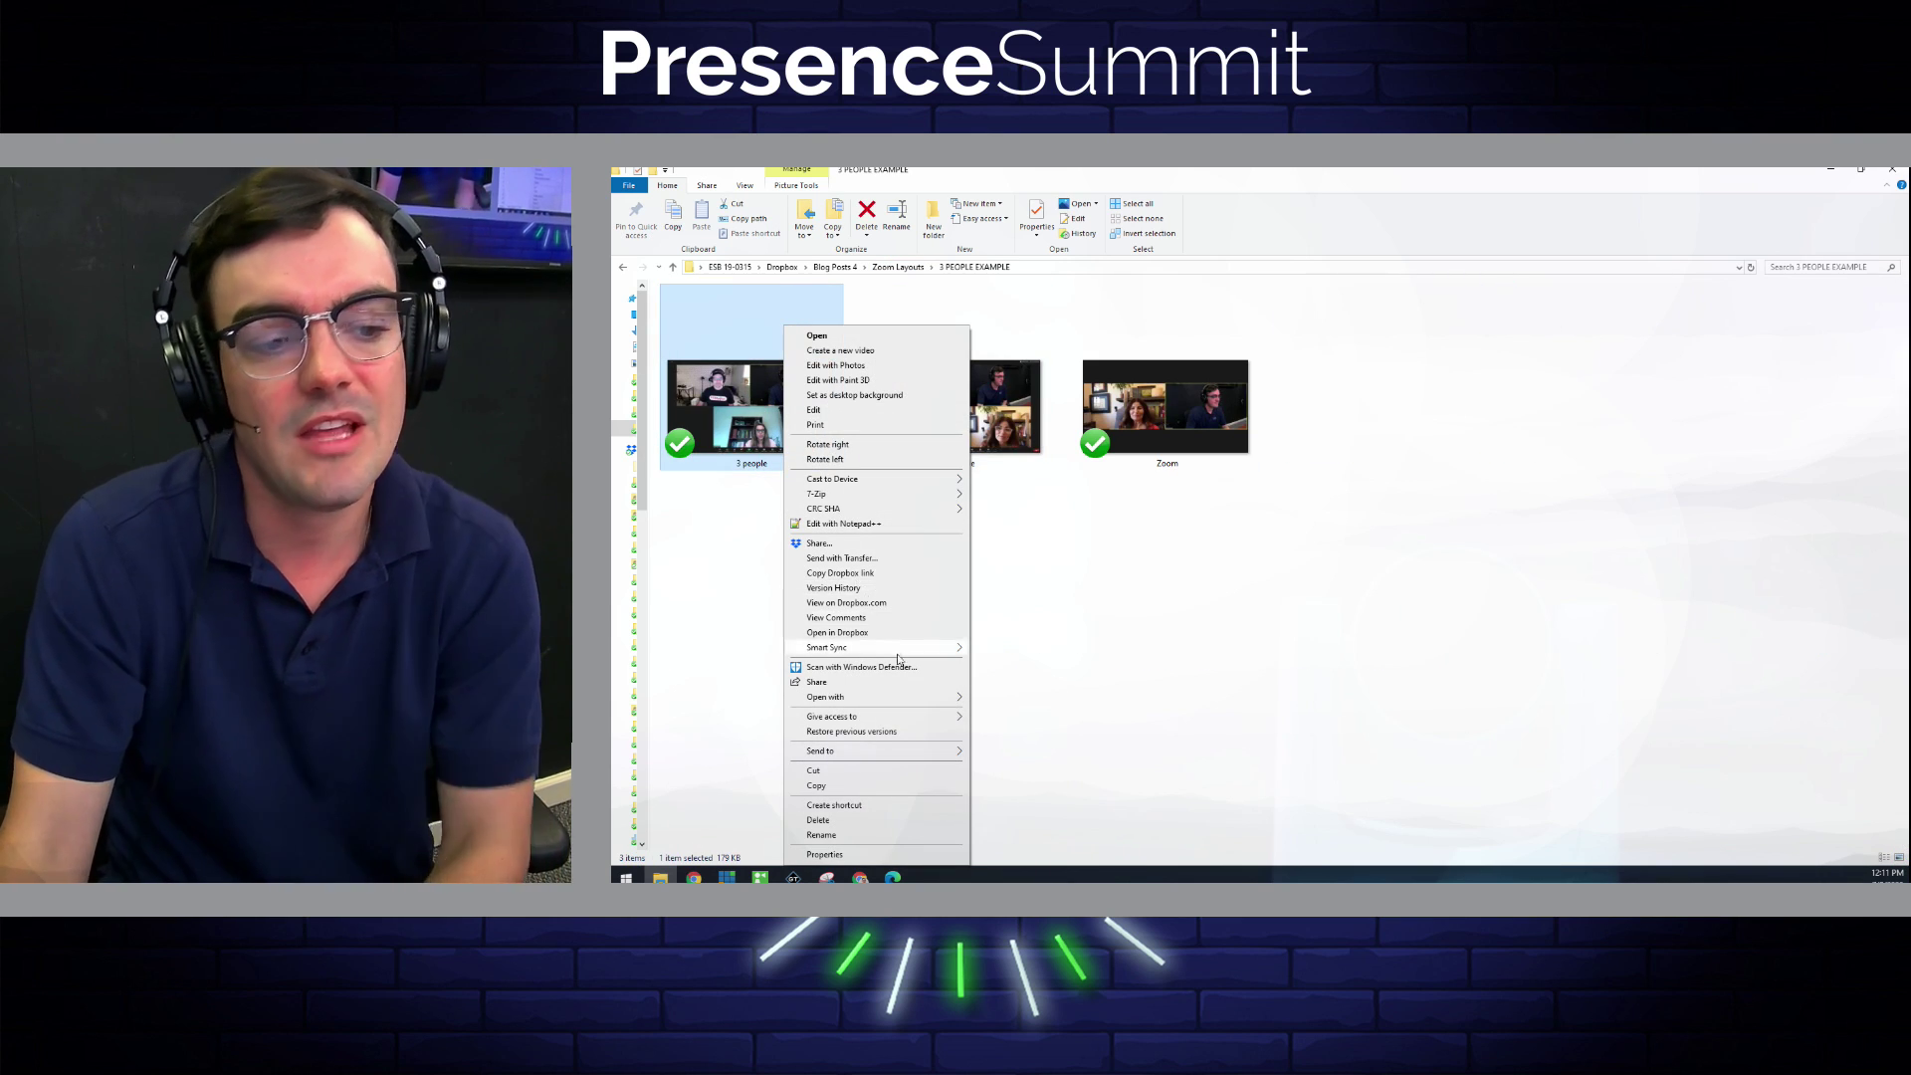
pyautogui.moveTo(892, 699)
pyautogui.click(1008, 727)
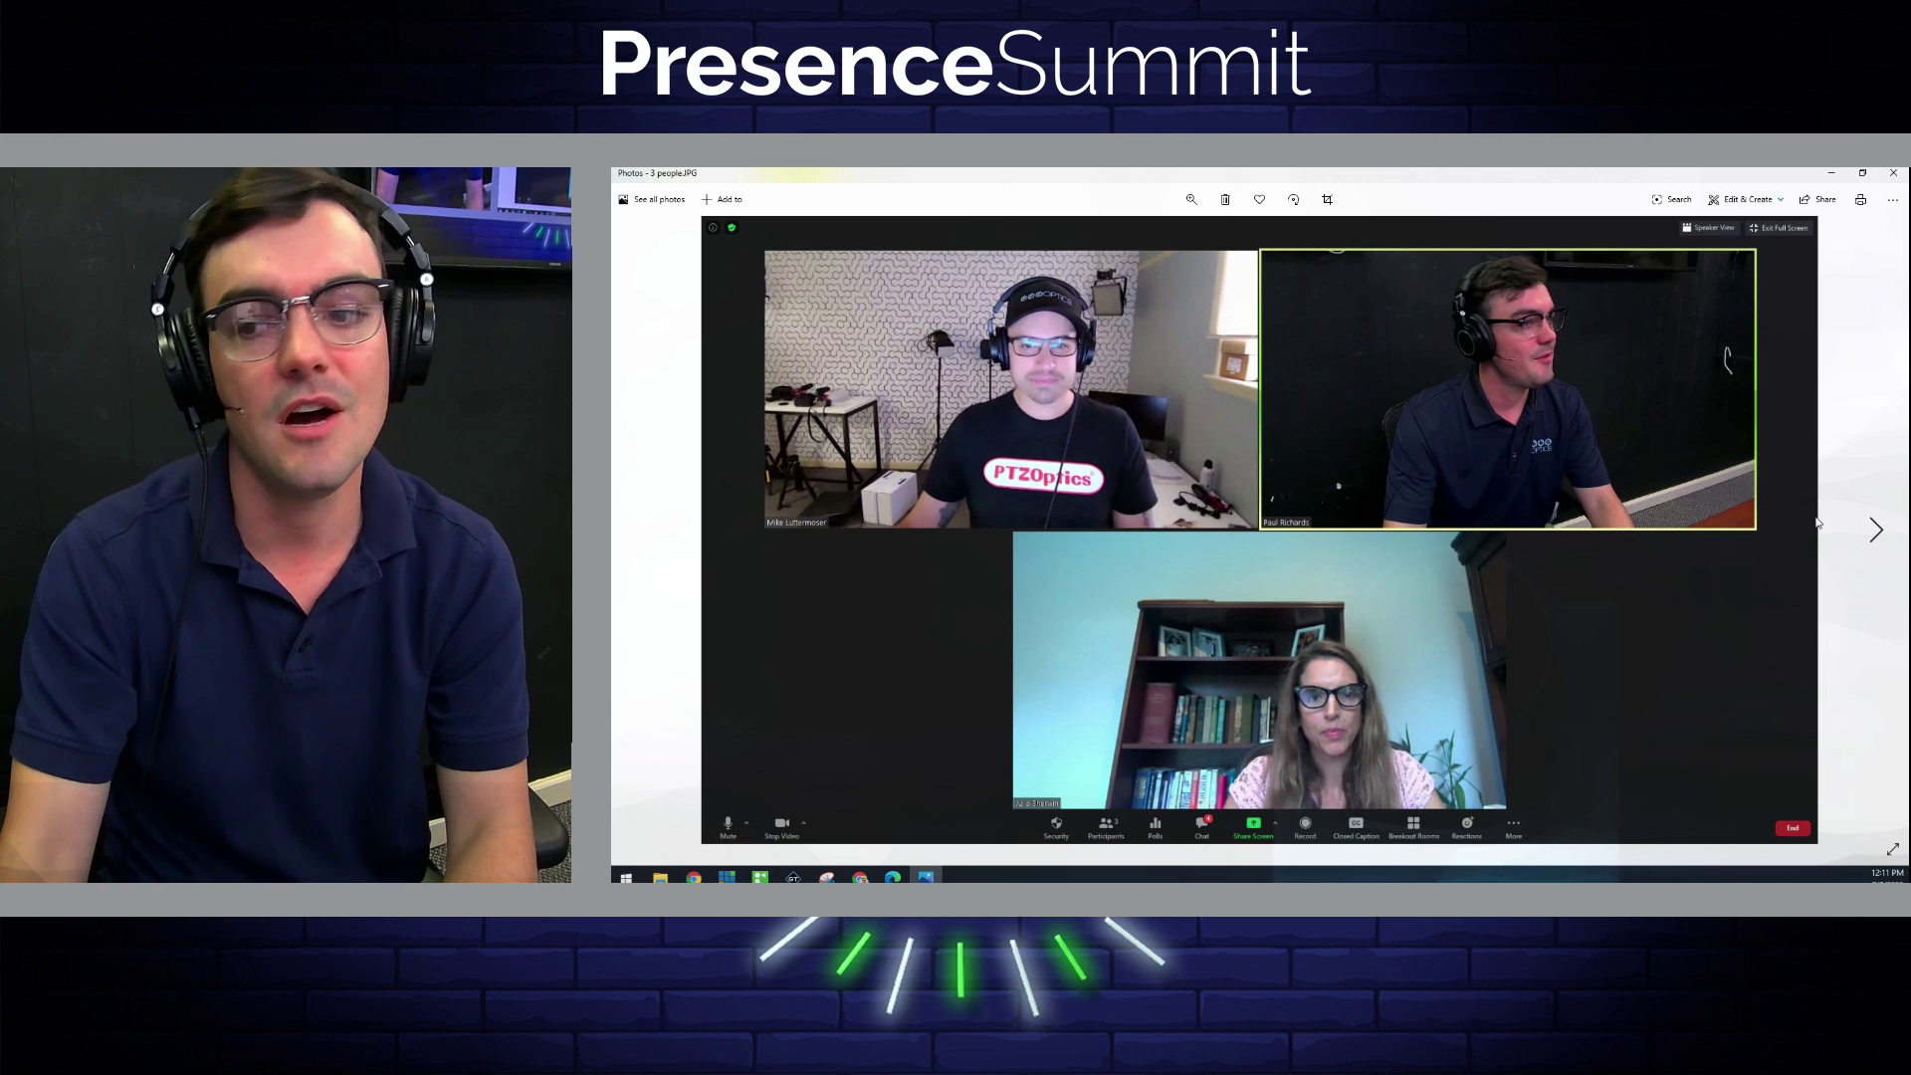
# Step: Browse 4 people.JPG and Zoom.JPG, return to 3 people.JPG, and play it as a slideshow
pyautogui.click(1870, 531)
pyautogui.click(1870, 532)
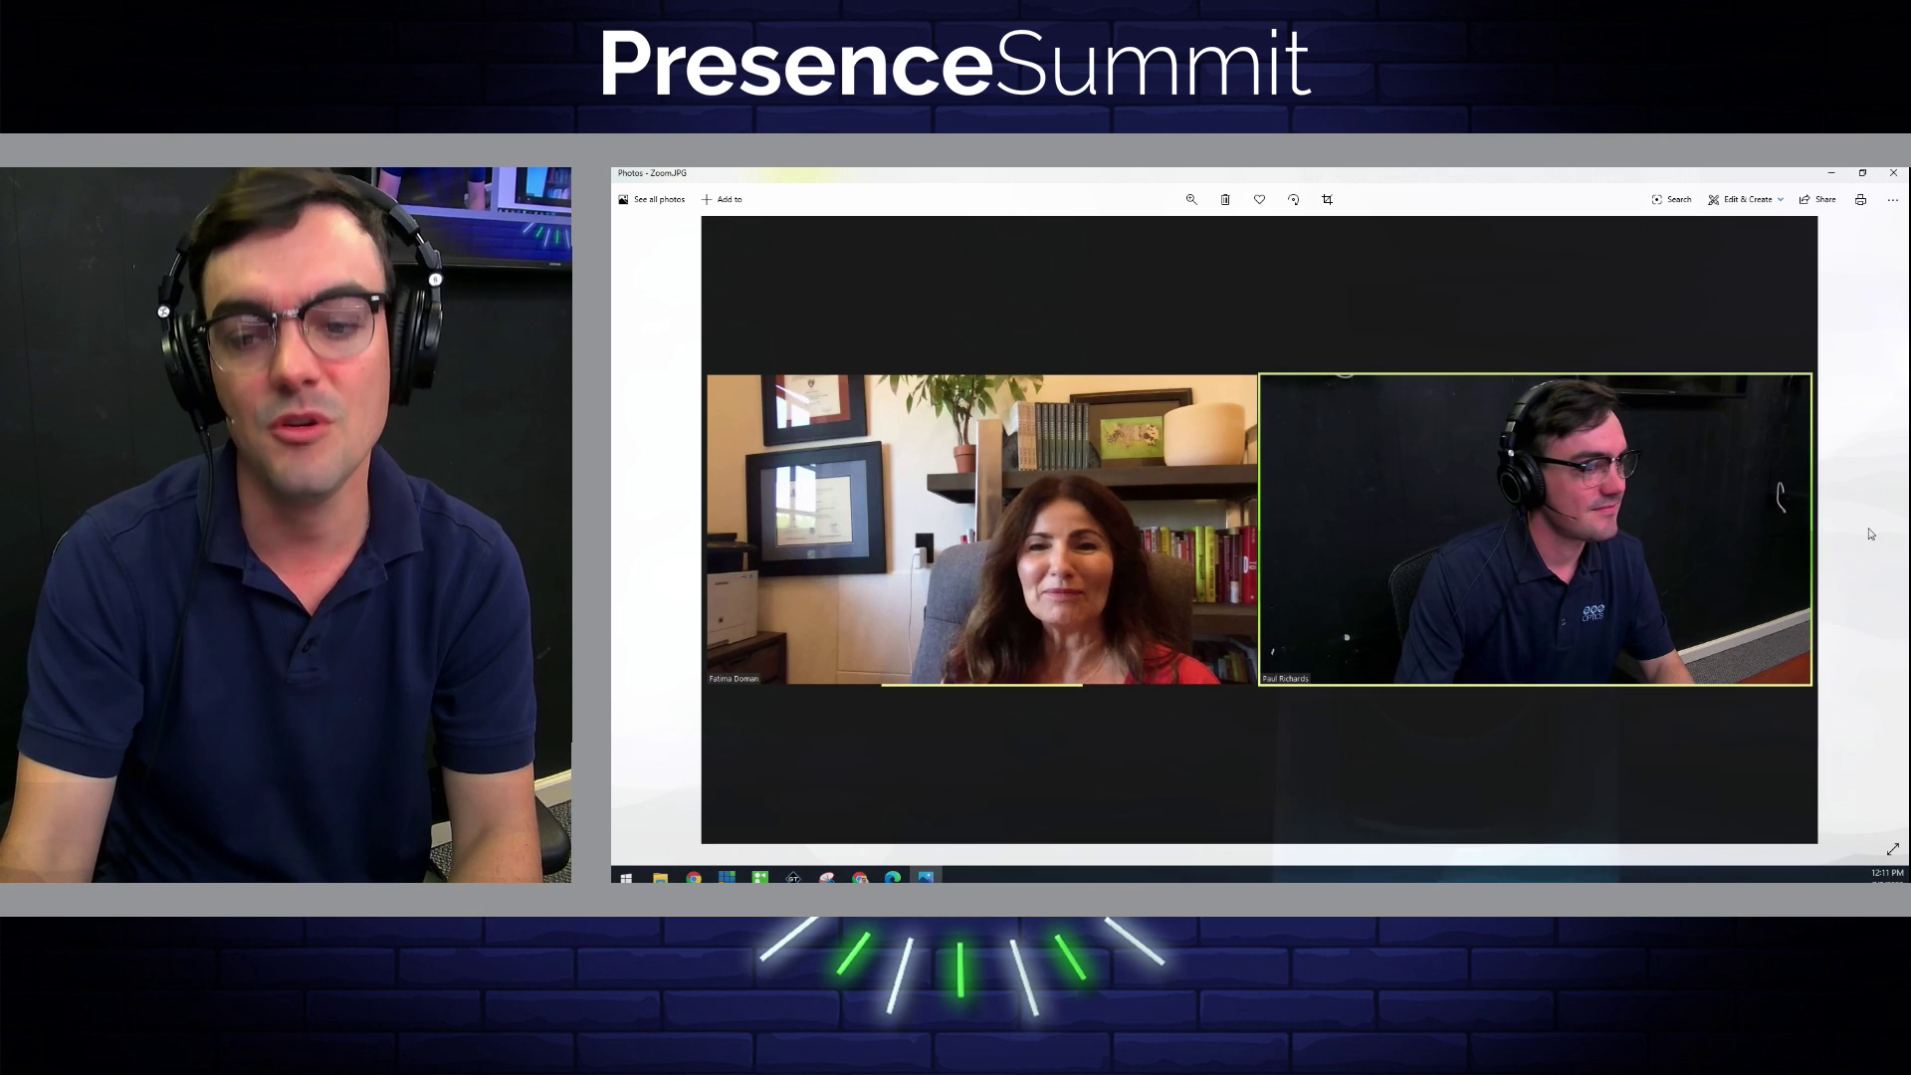
pyautogui.click(661, 538)
pyautogui.click(658, 537)
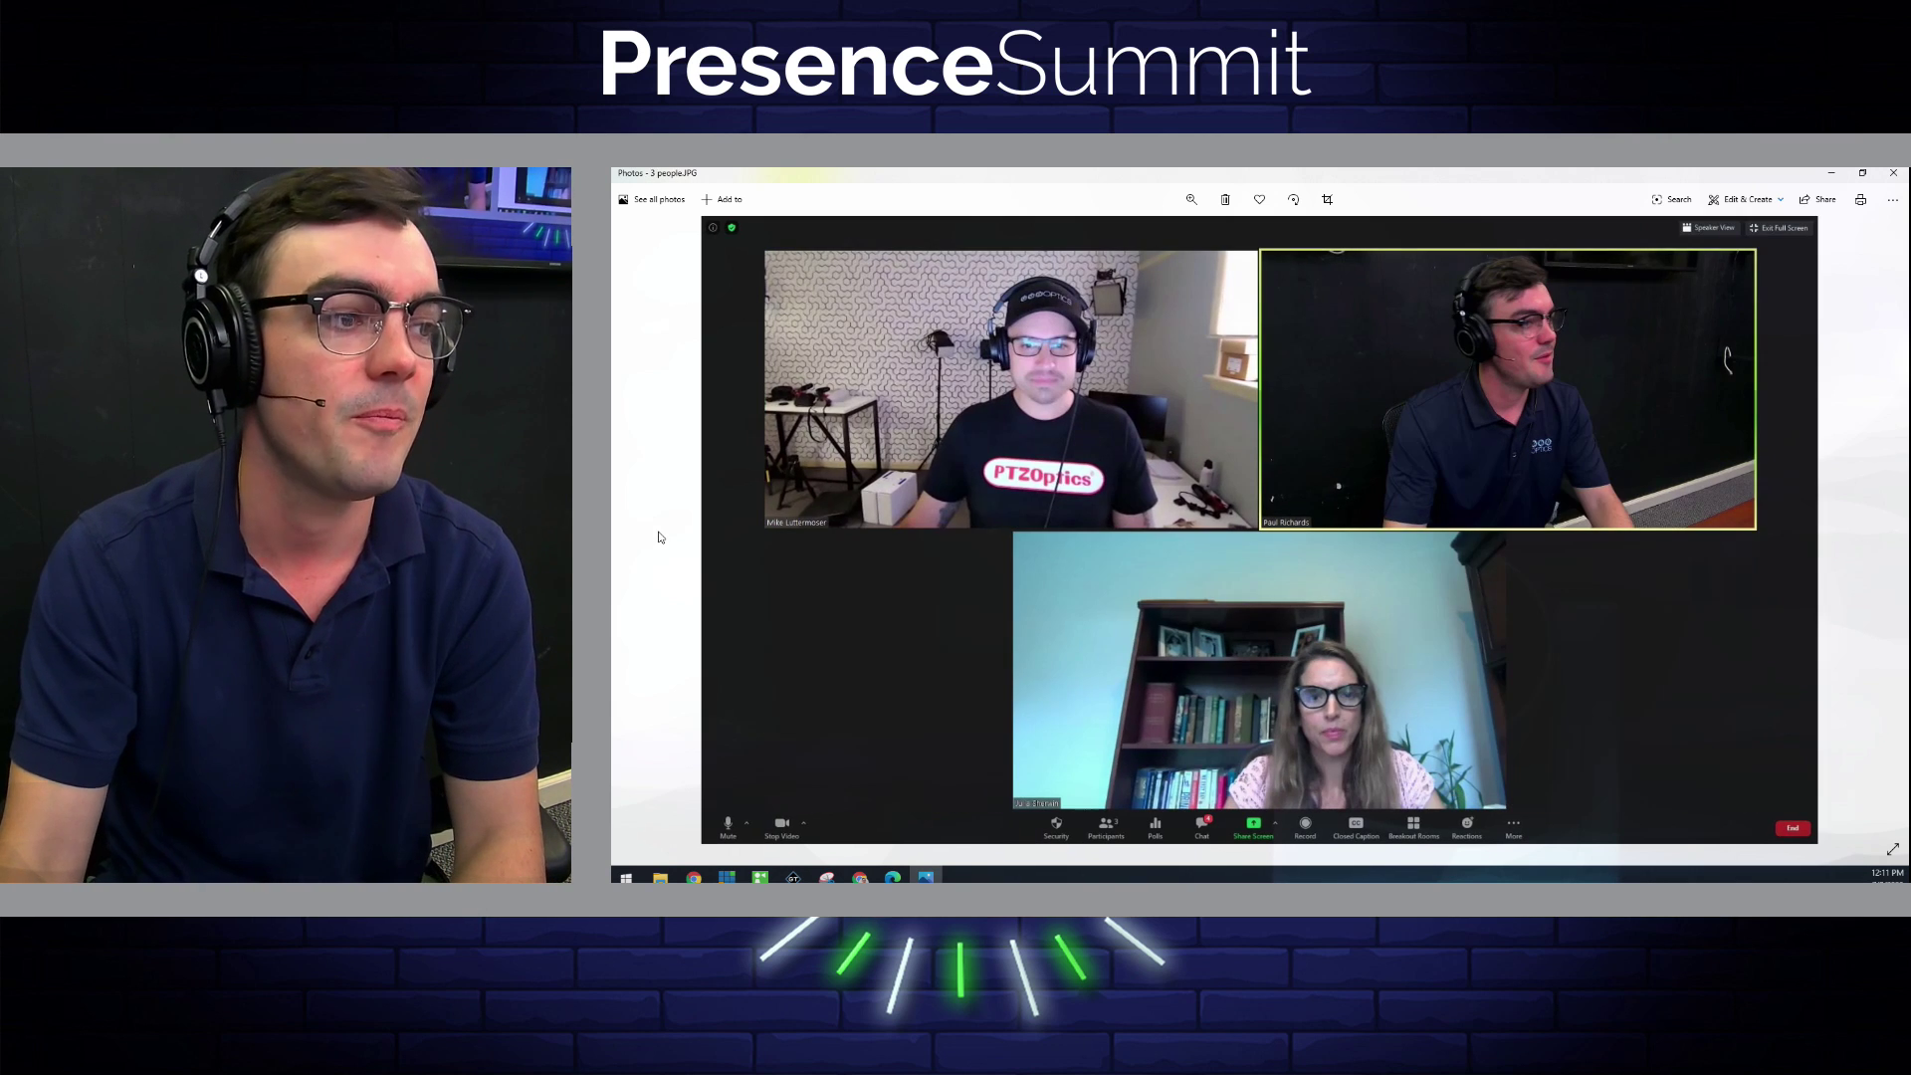
pyautogui.hotkey('alt', 'Tab')
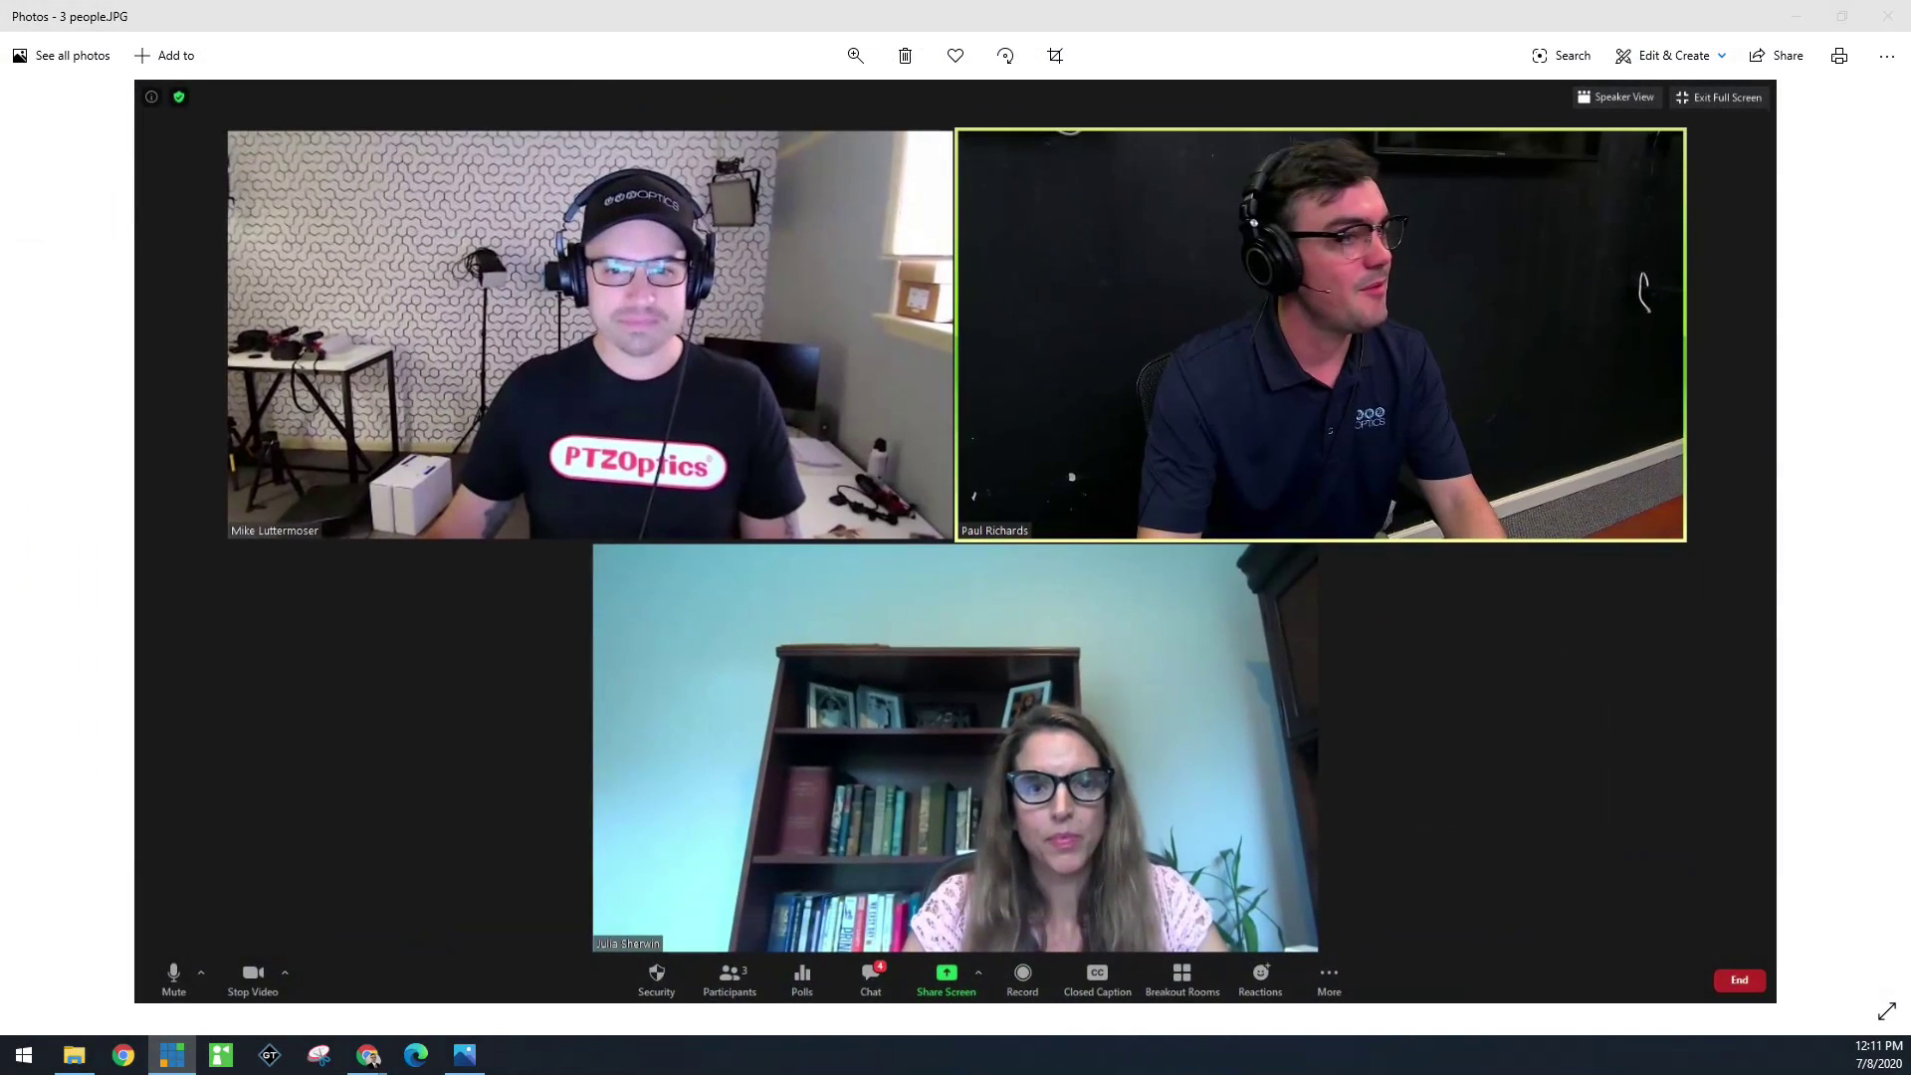
pyautogui.rightClick(1167, 182)
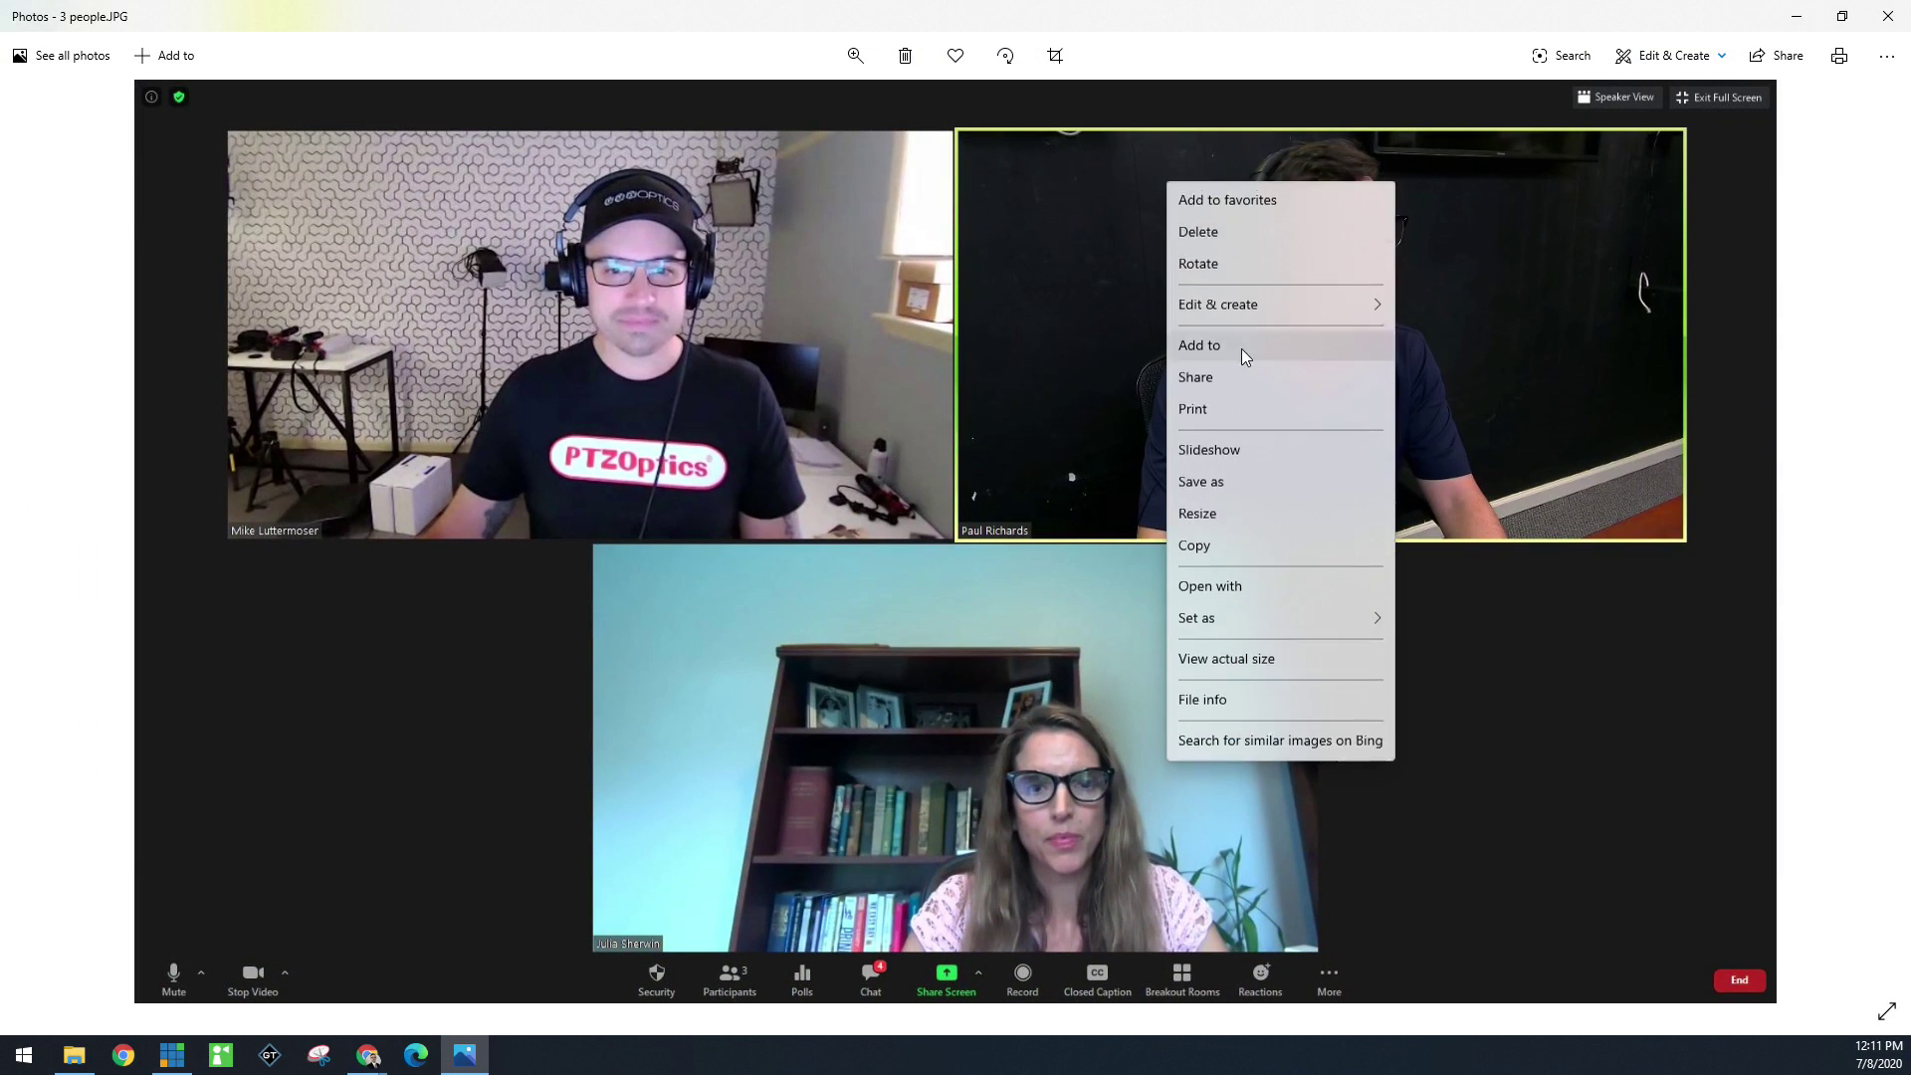
pyautogui.click(1251, 448)
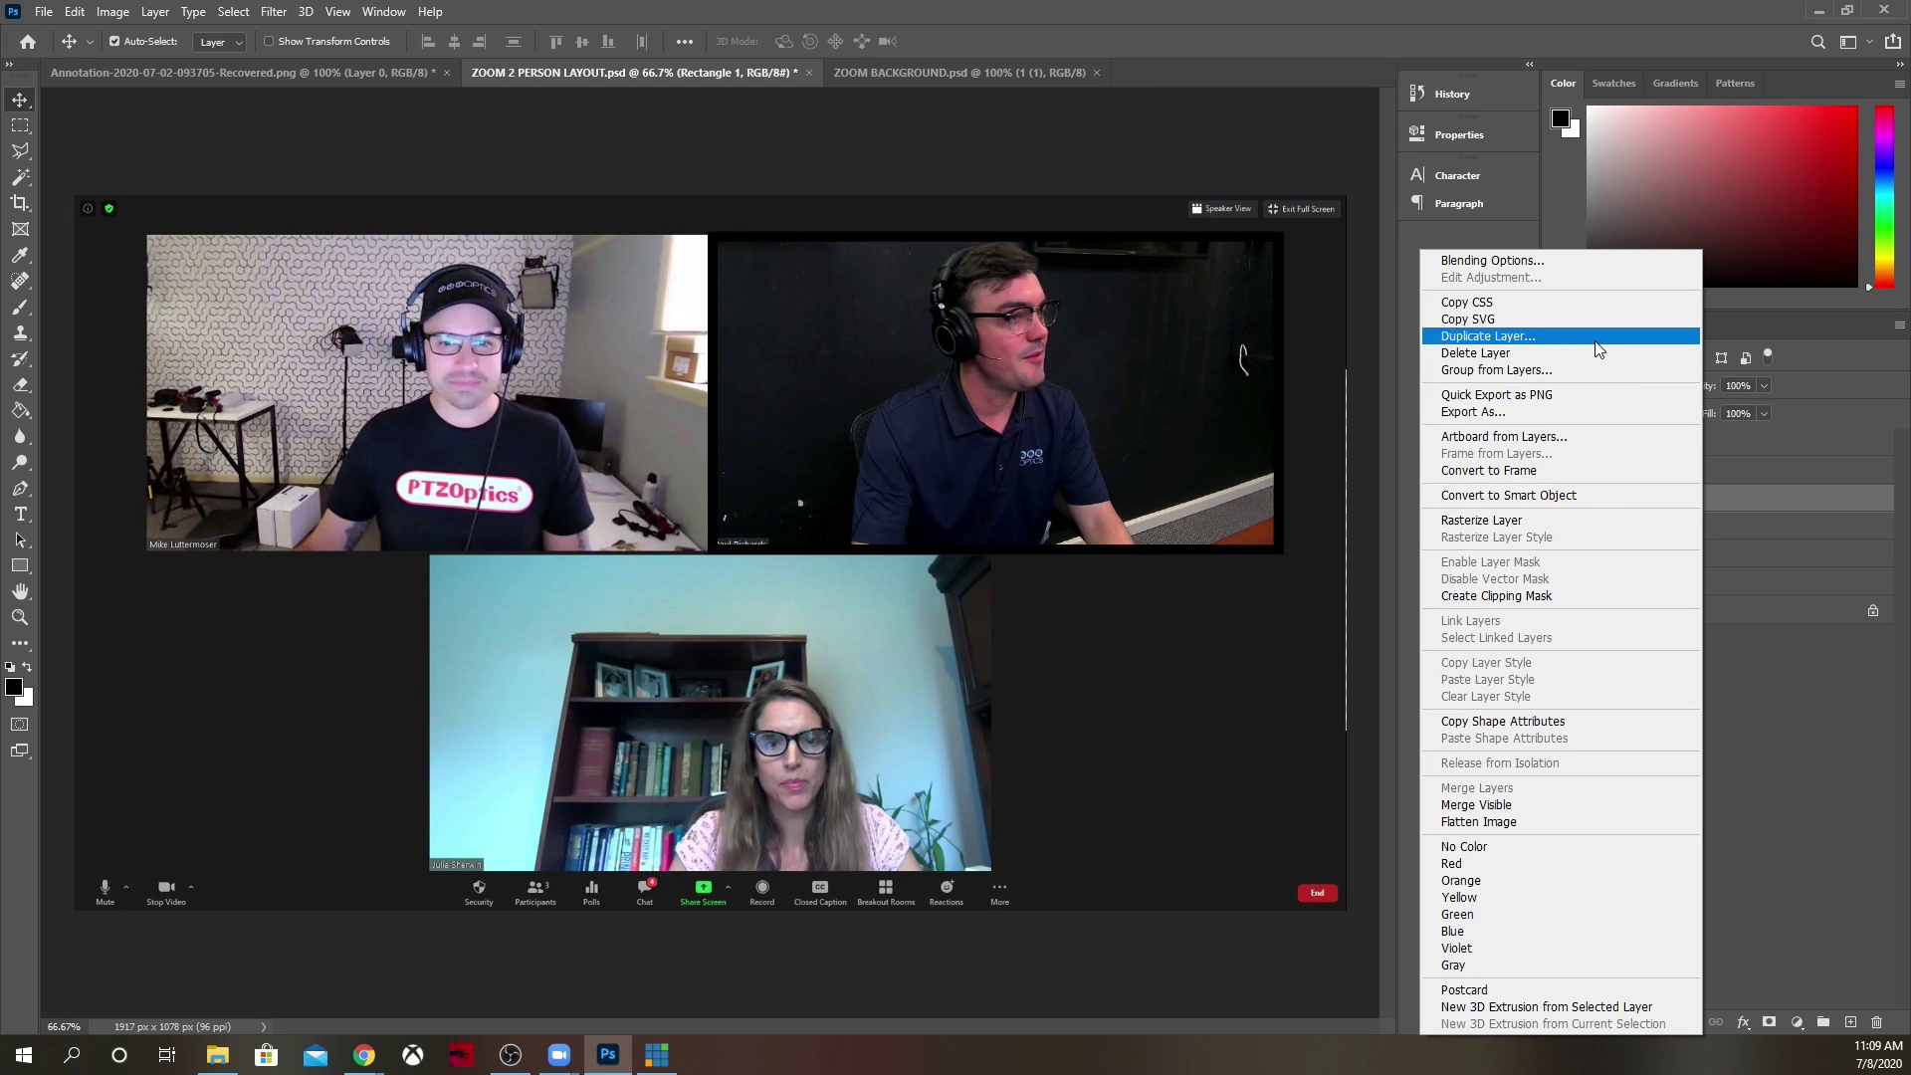
# Step: Duplicate Rectangle 1 twice, merge the three shapes, and show the brick background layer
pyautogui.click(1597, 339)
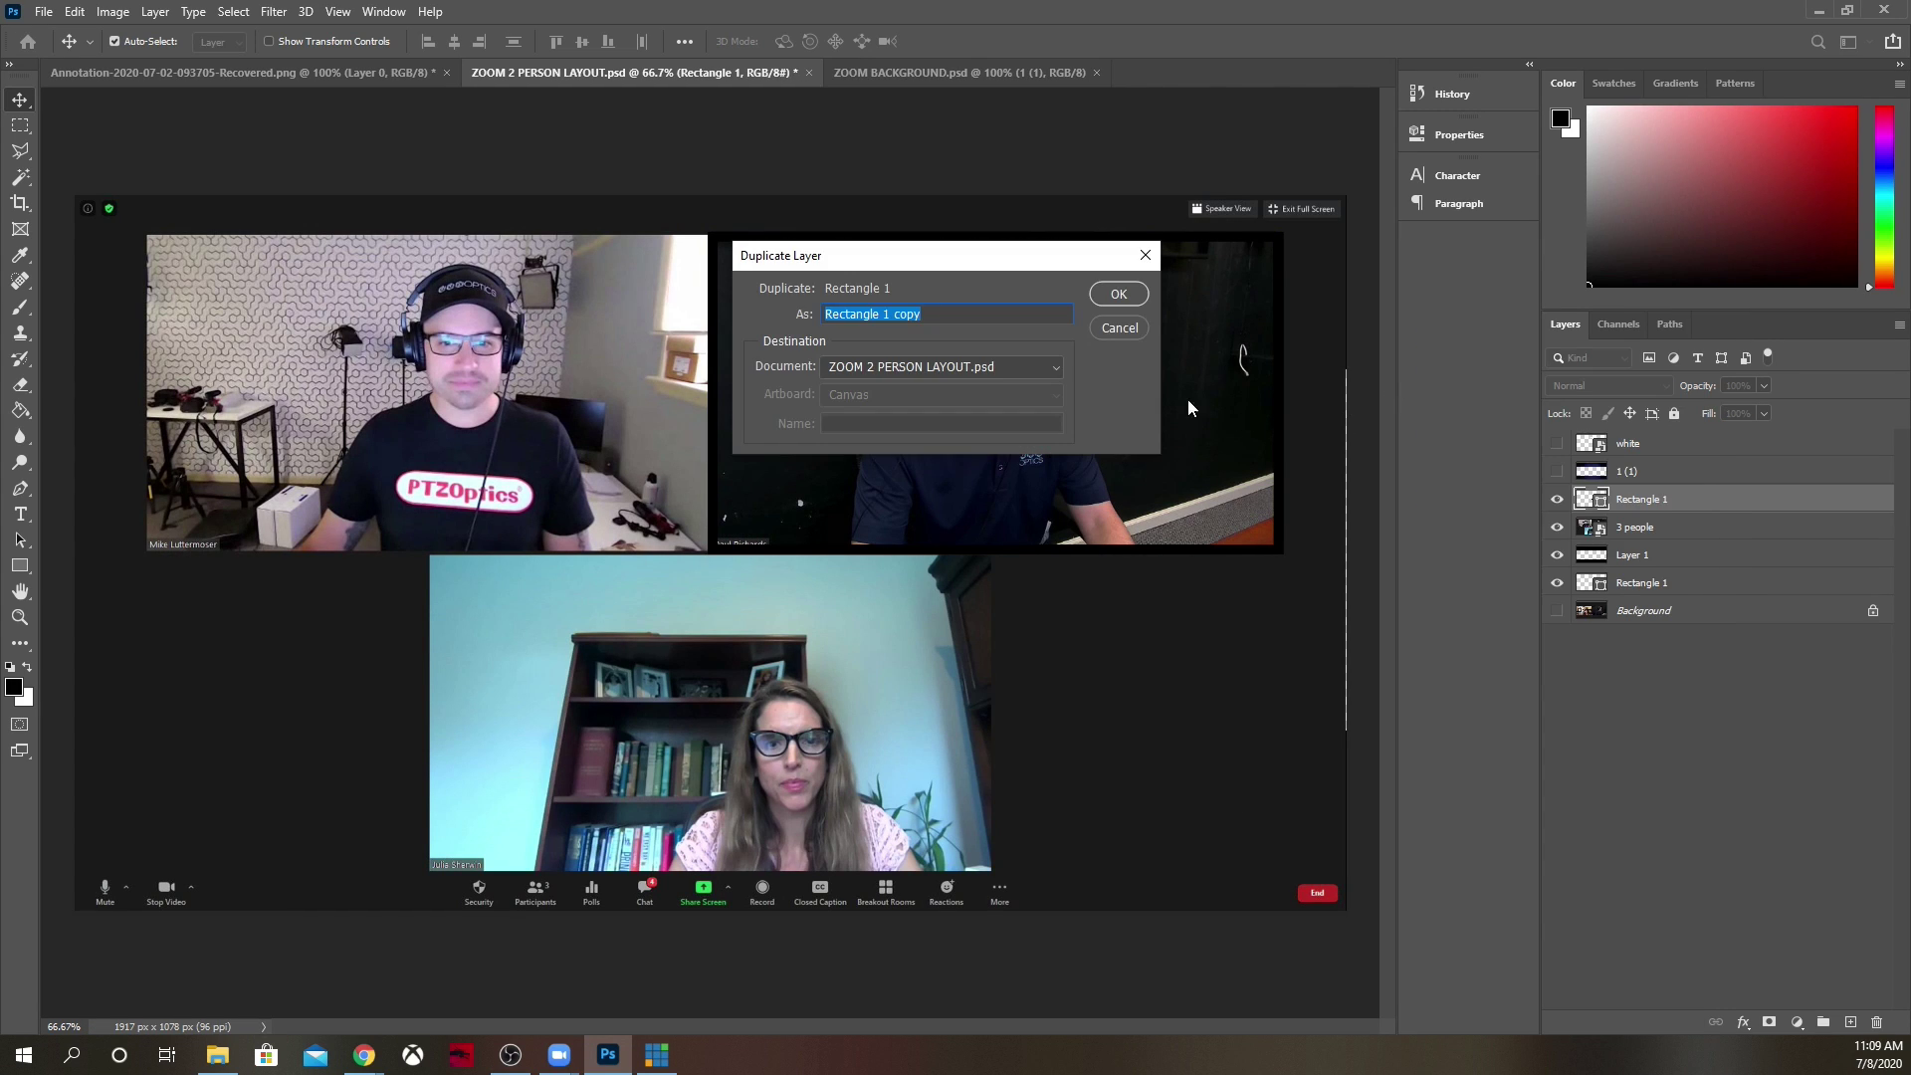
pyautogui.press('Return')
pyautogui.hotkey('ctrl', 'j')
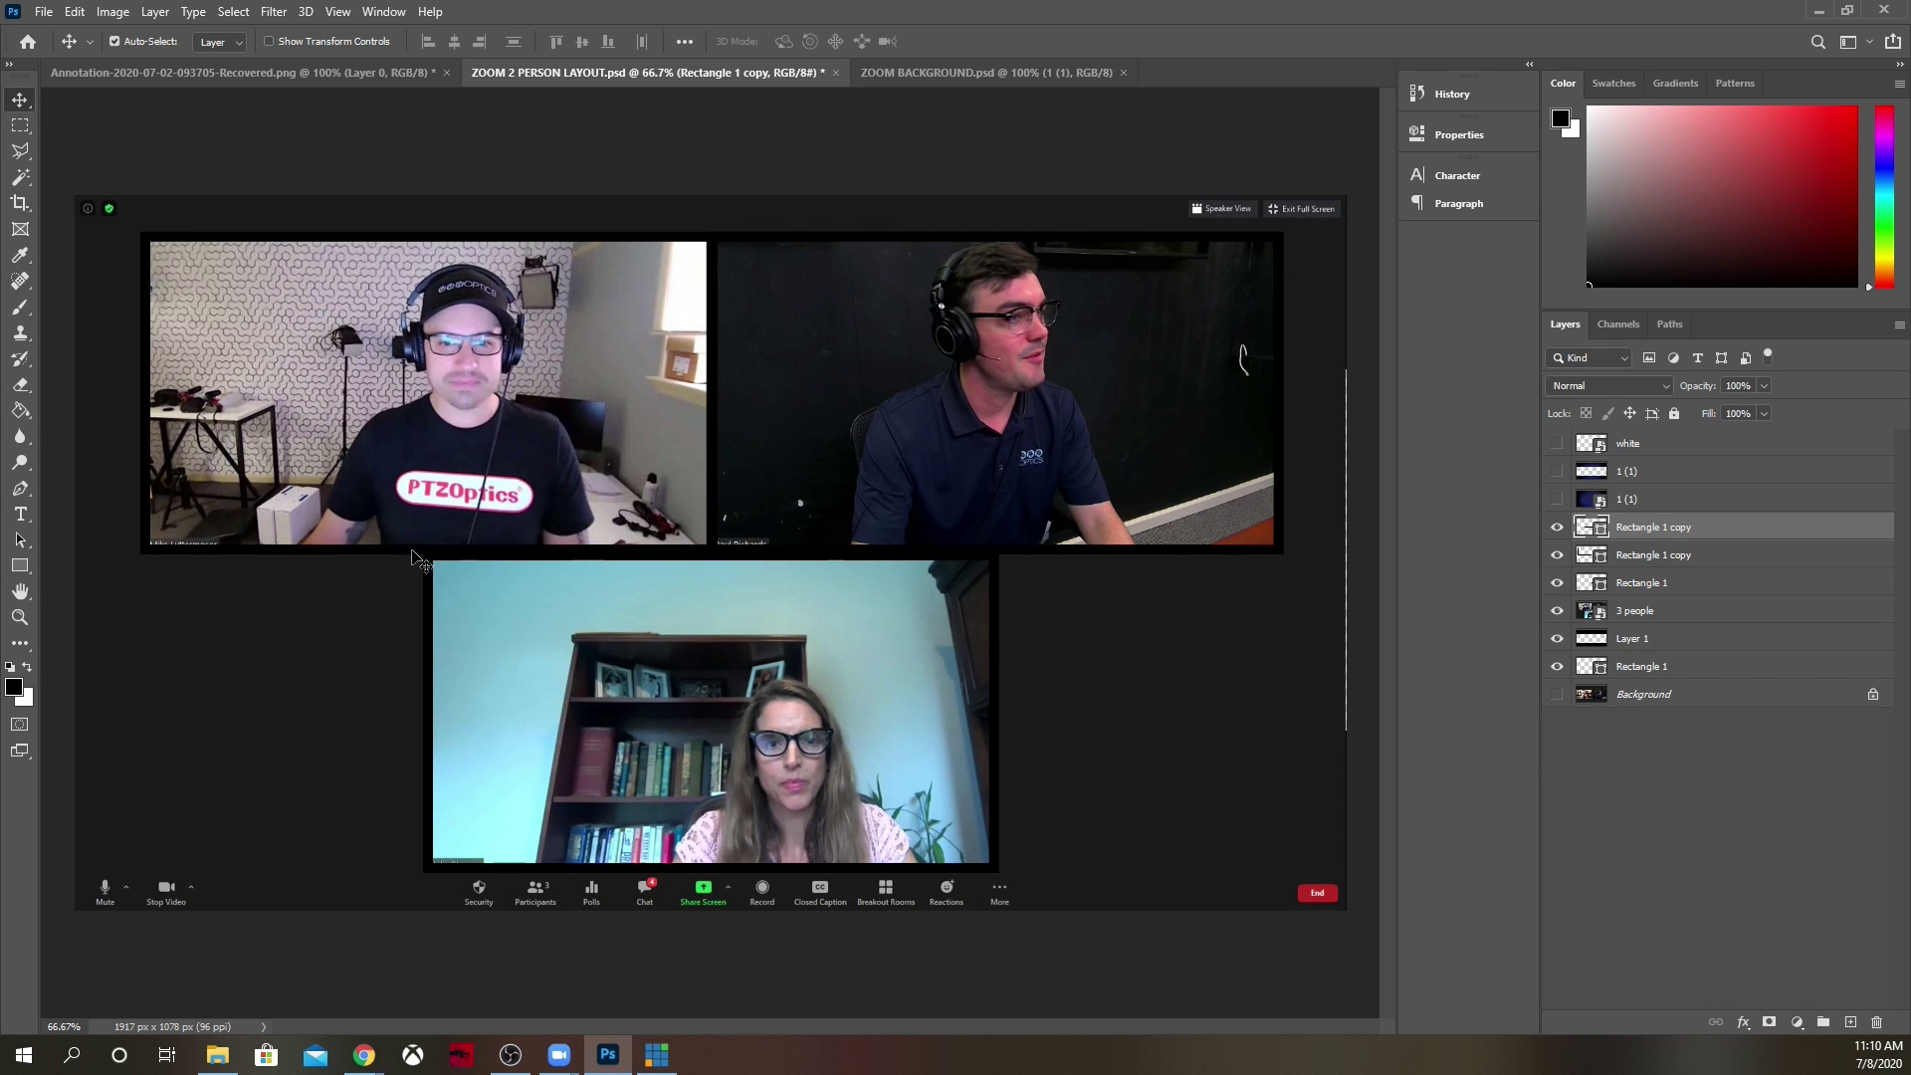
pyautogui.keyDown('shift'); pyautogui.click(1642, 582); pyautogui.keyUp('shift')
pyautogui.rightClick(1642, 554)
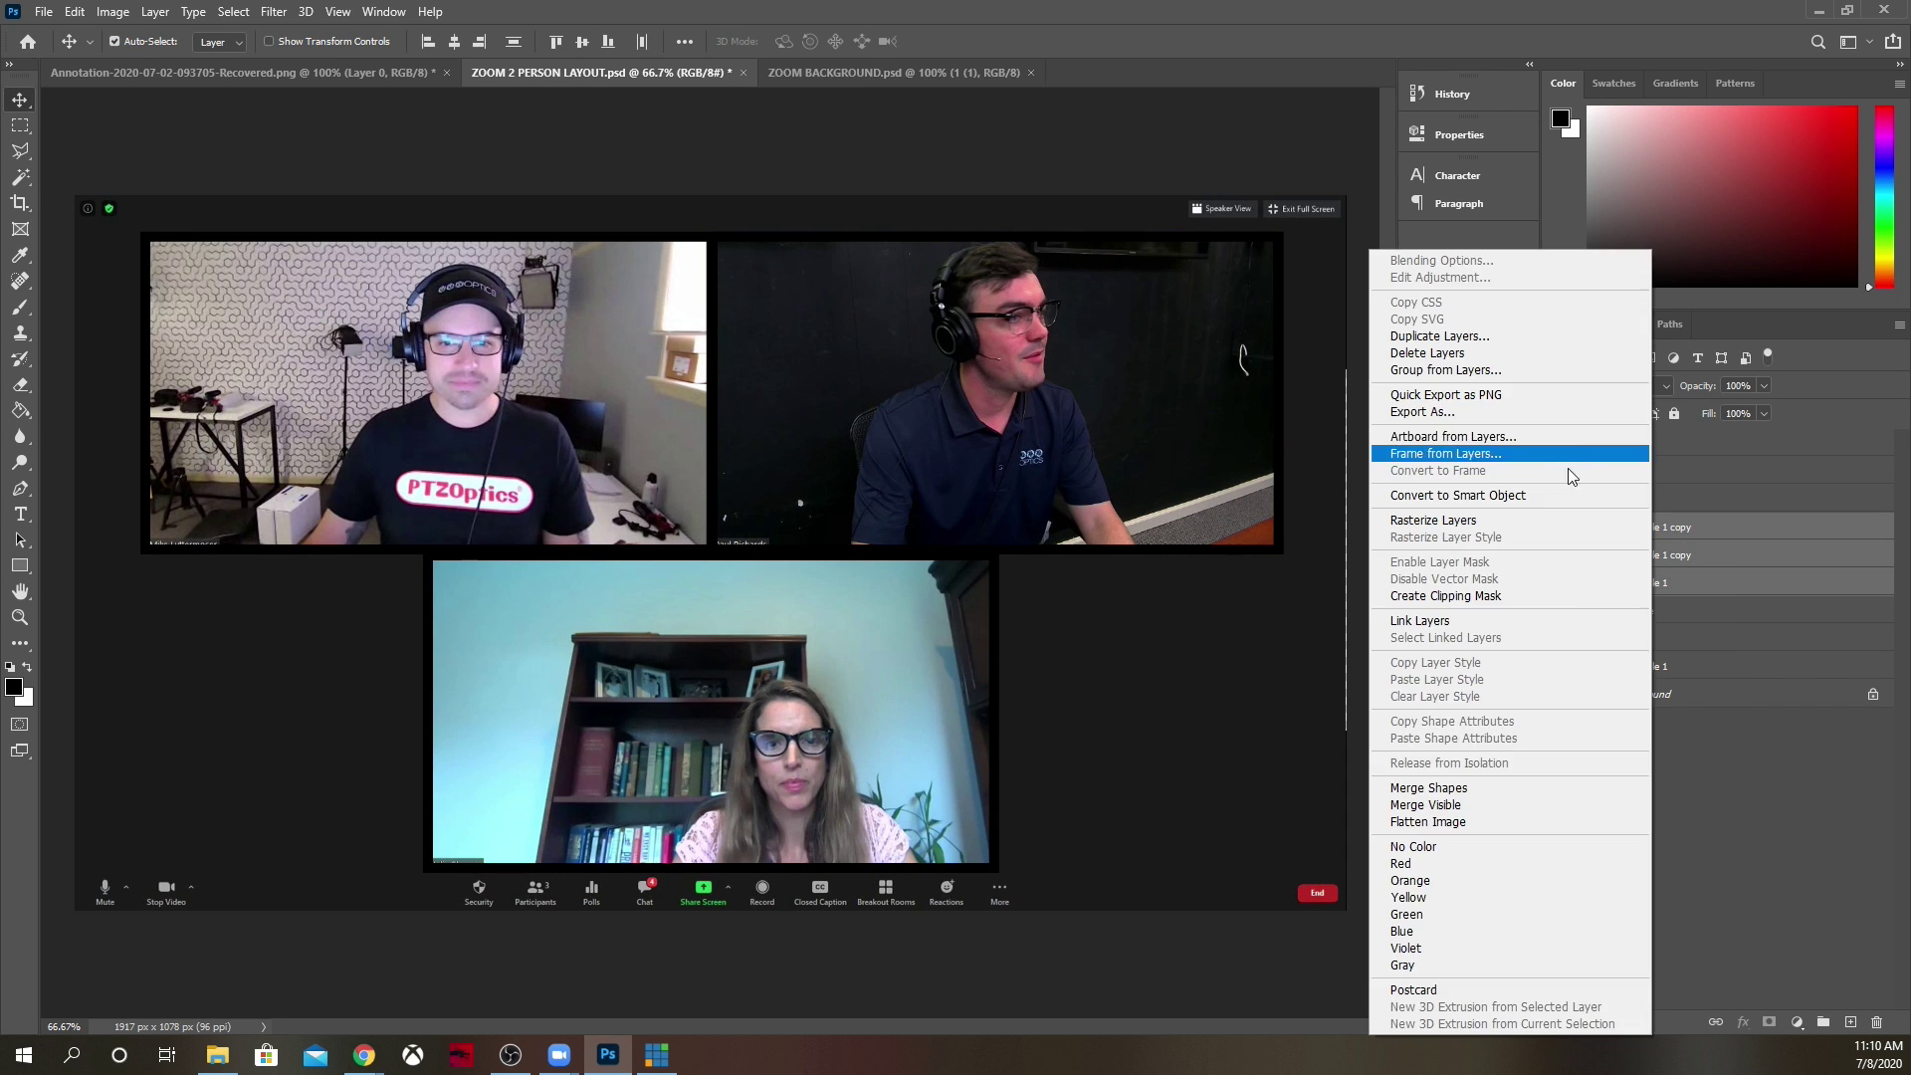
pyautogui.click(1570, 468)
pyautogui.click(1558, 499)
pyautogui.press('m')
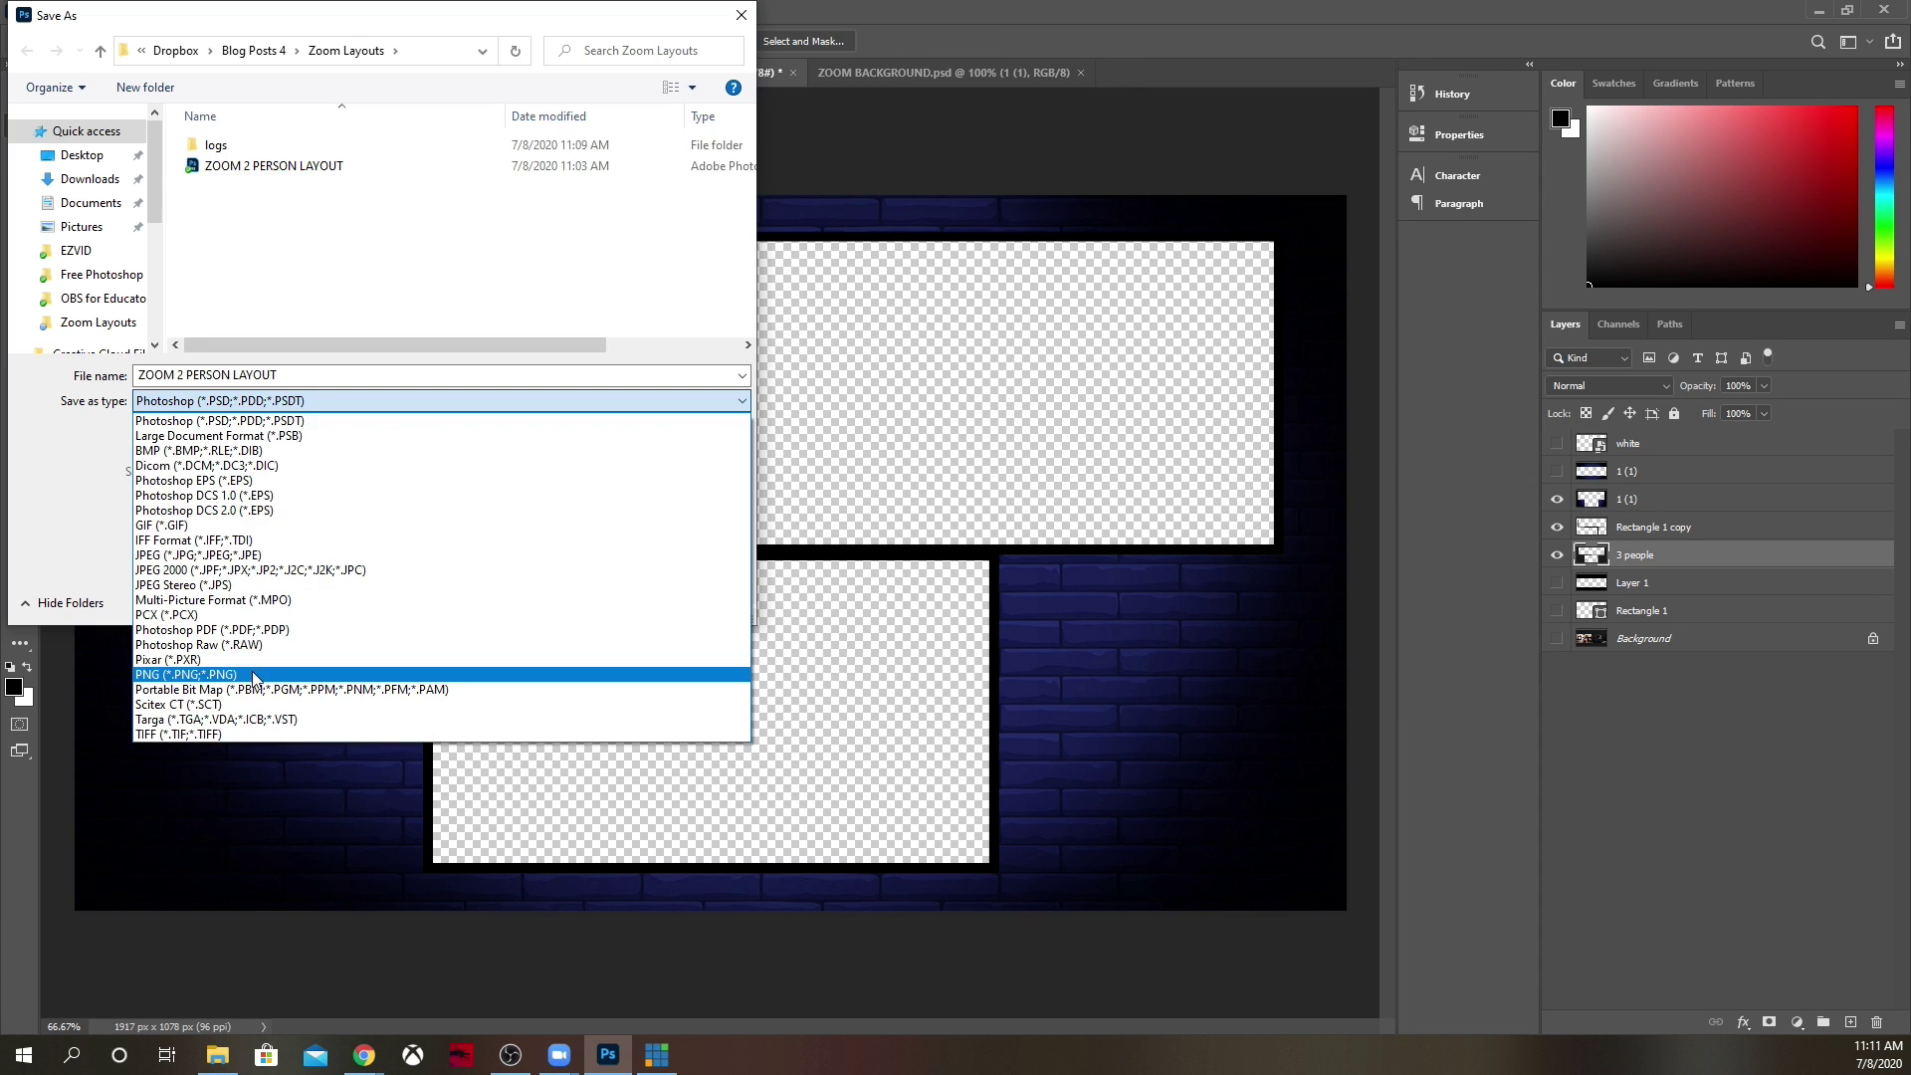
# Step: Save the three-window layout as a PNG in Zoom Layouts
pyautogui.click(299, 666)
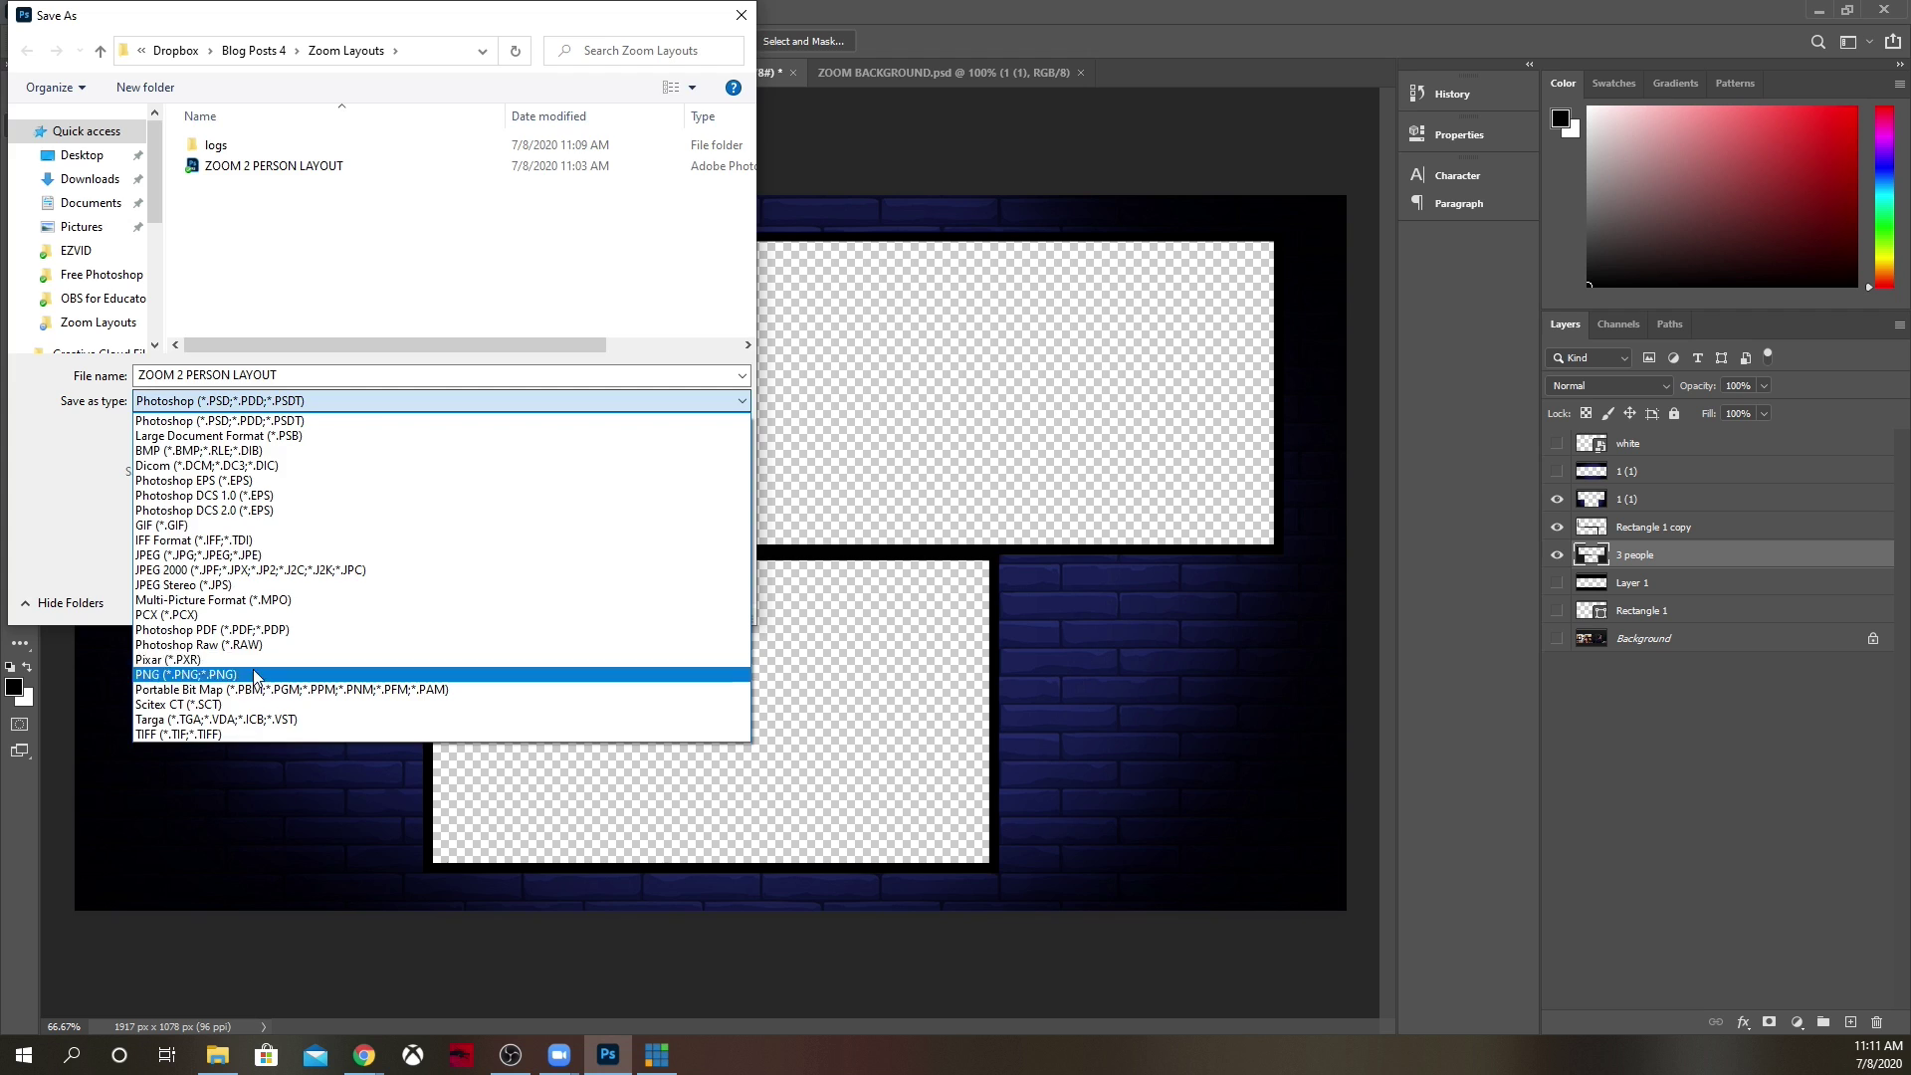
pyautogui.click(298, 666)
pyautogui.press('Return')
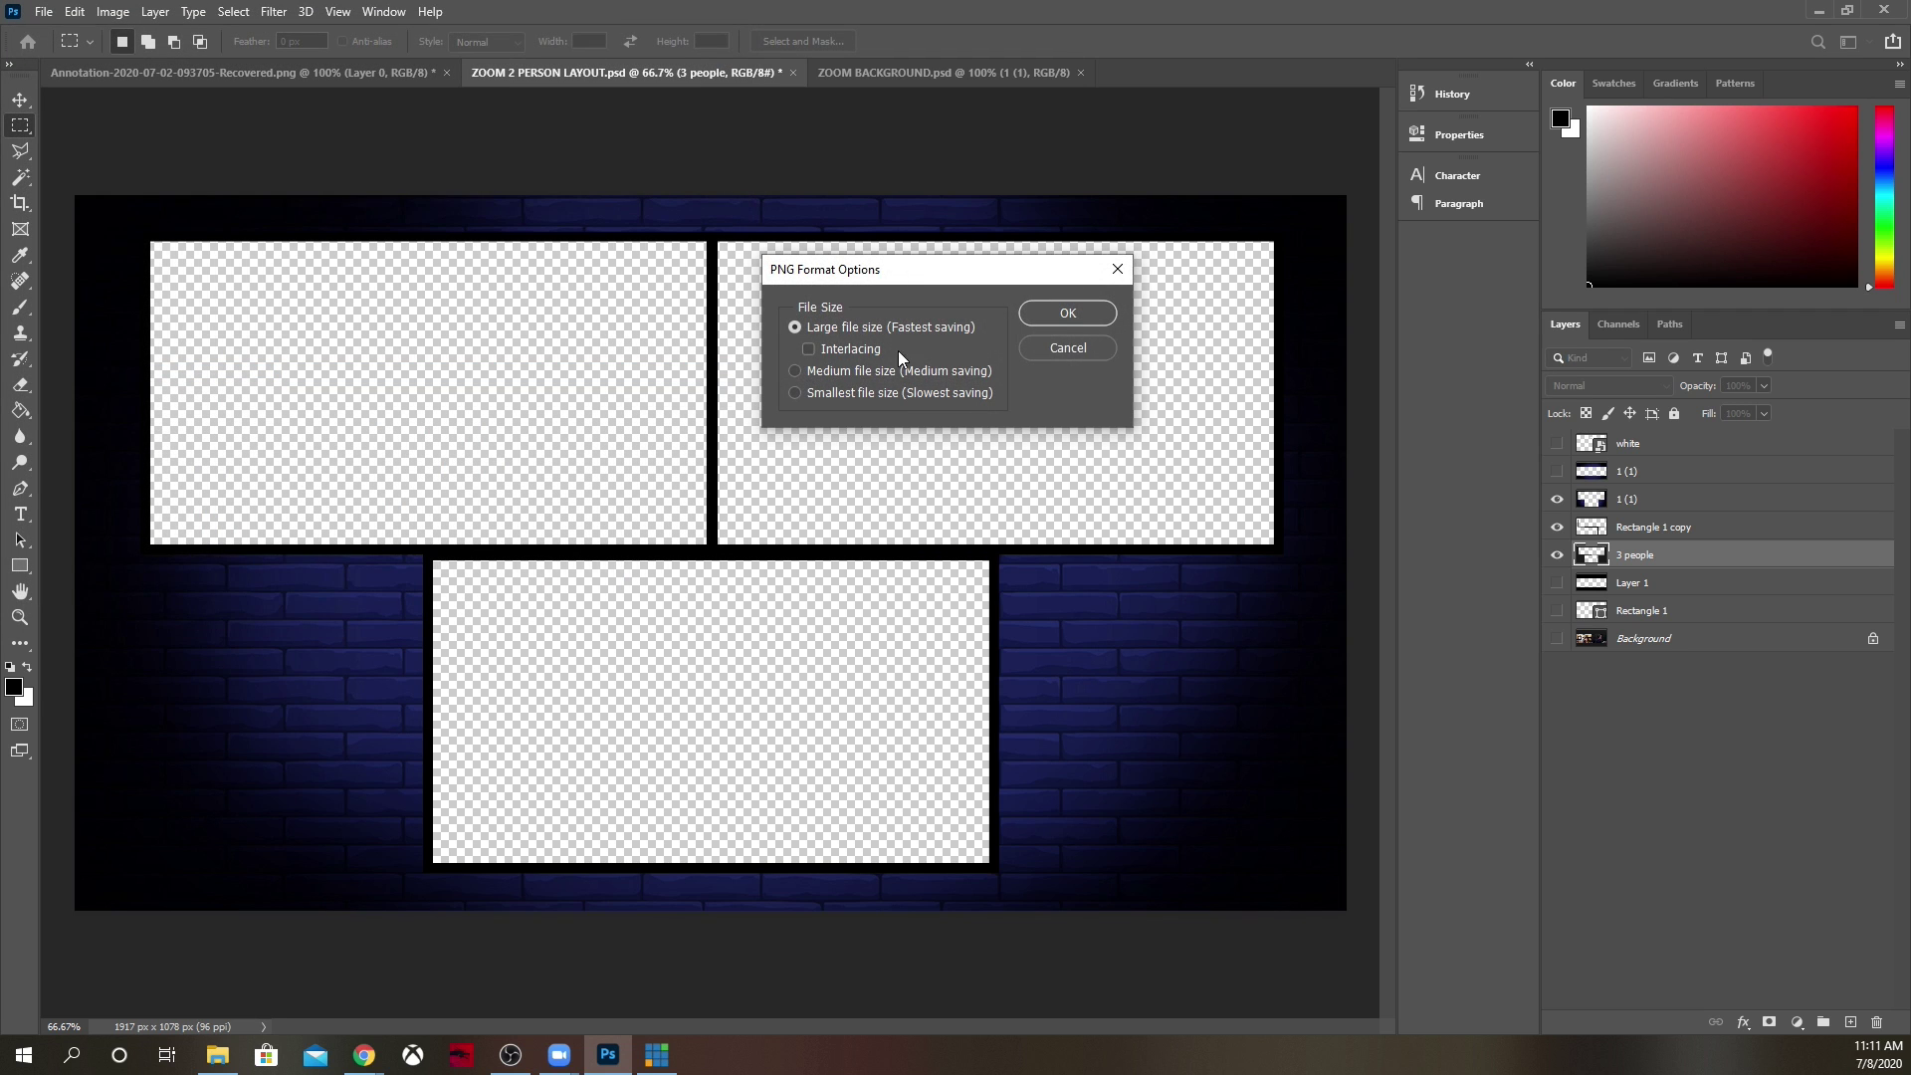
pyautogui.click(1050, 316)
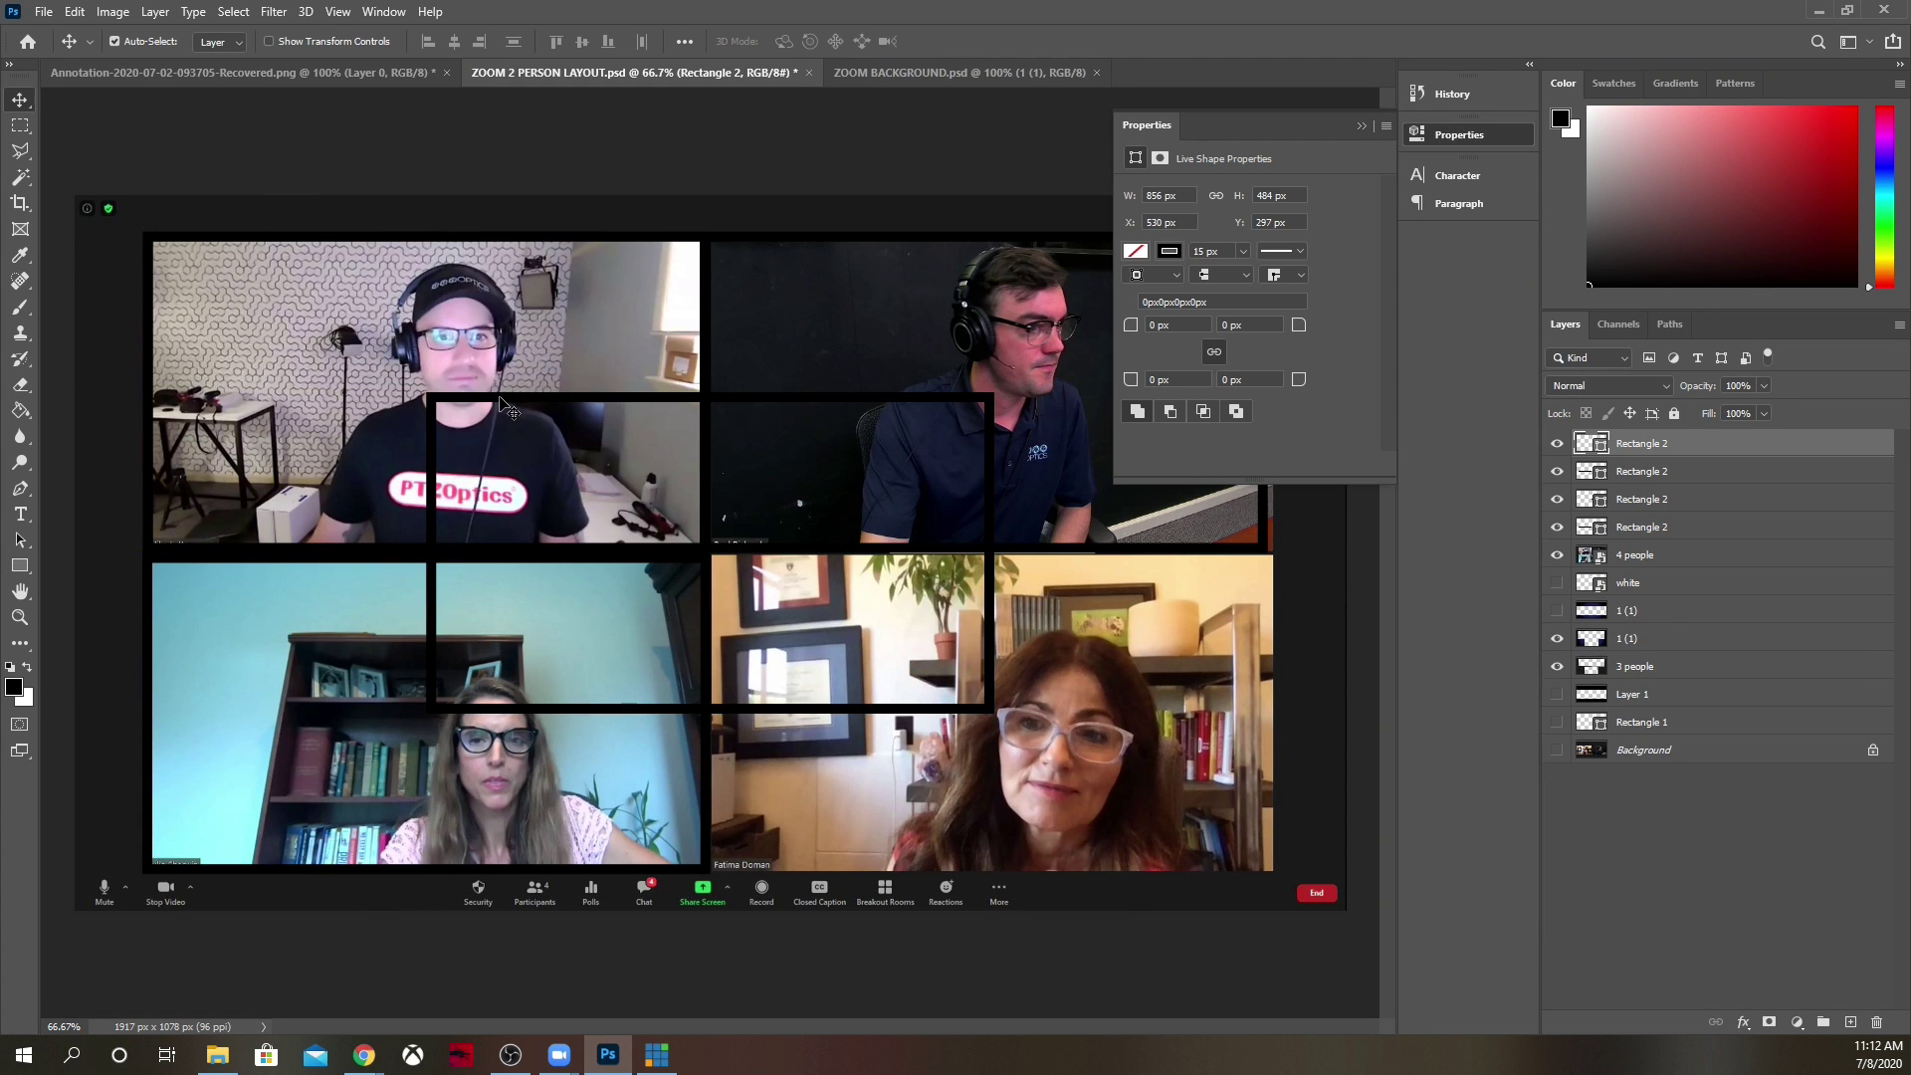
# Step: Turn the Rectangle 2 layers into a smart object, rasterize, erase the four windows, hide 4 people
pyautogui.rightClick(1662, 443)
pyautogui.click(1593, 495)
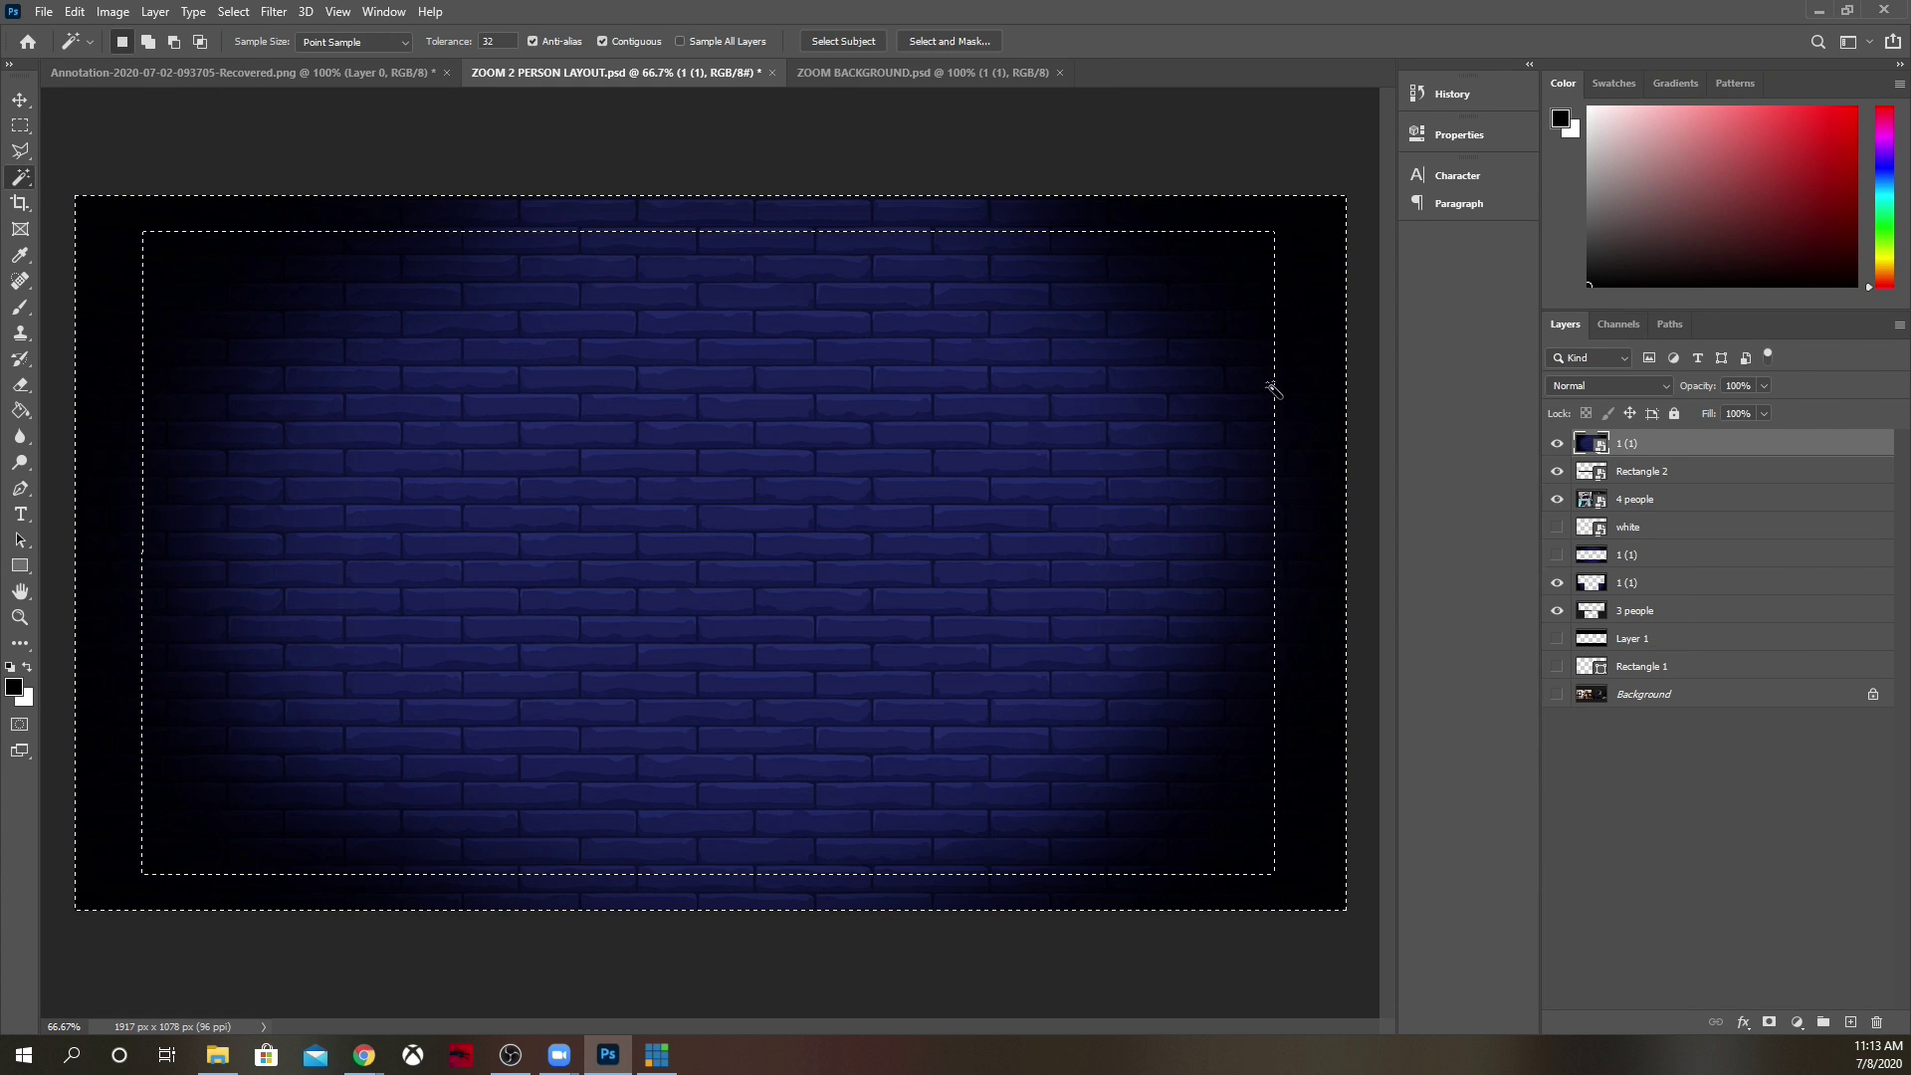
pyautogui.press('e')
pyautogui.click(473, 337)
pyautogui.press('Return')
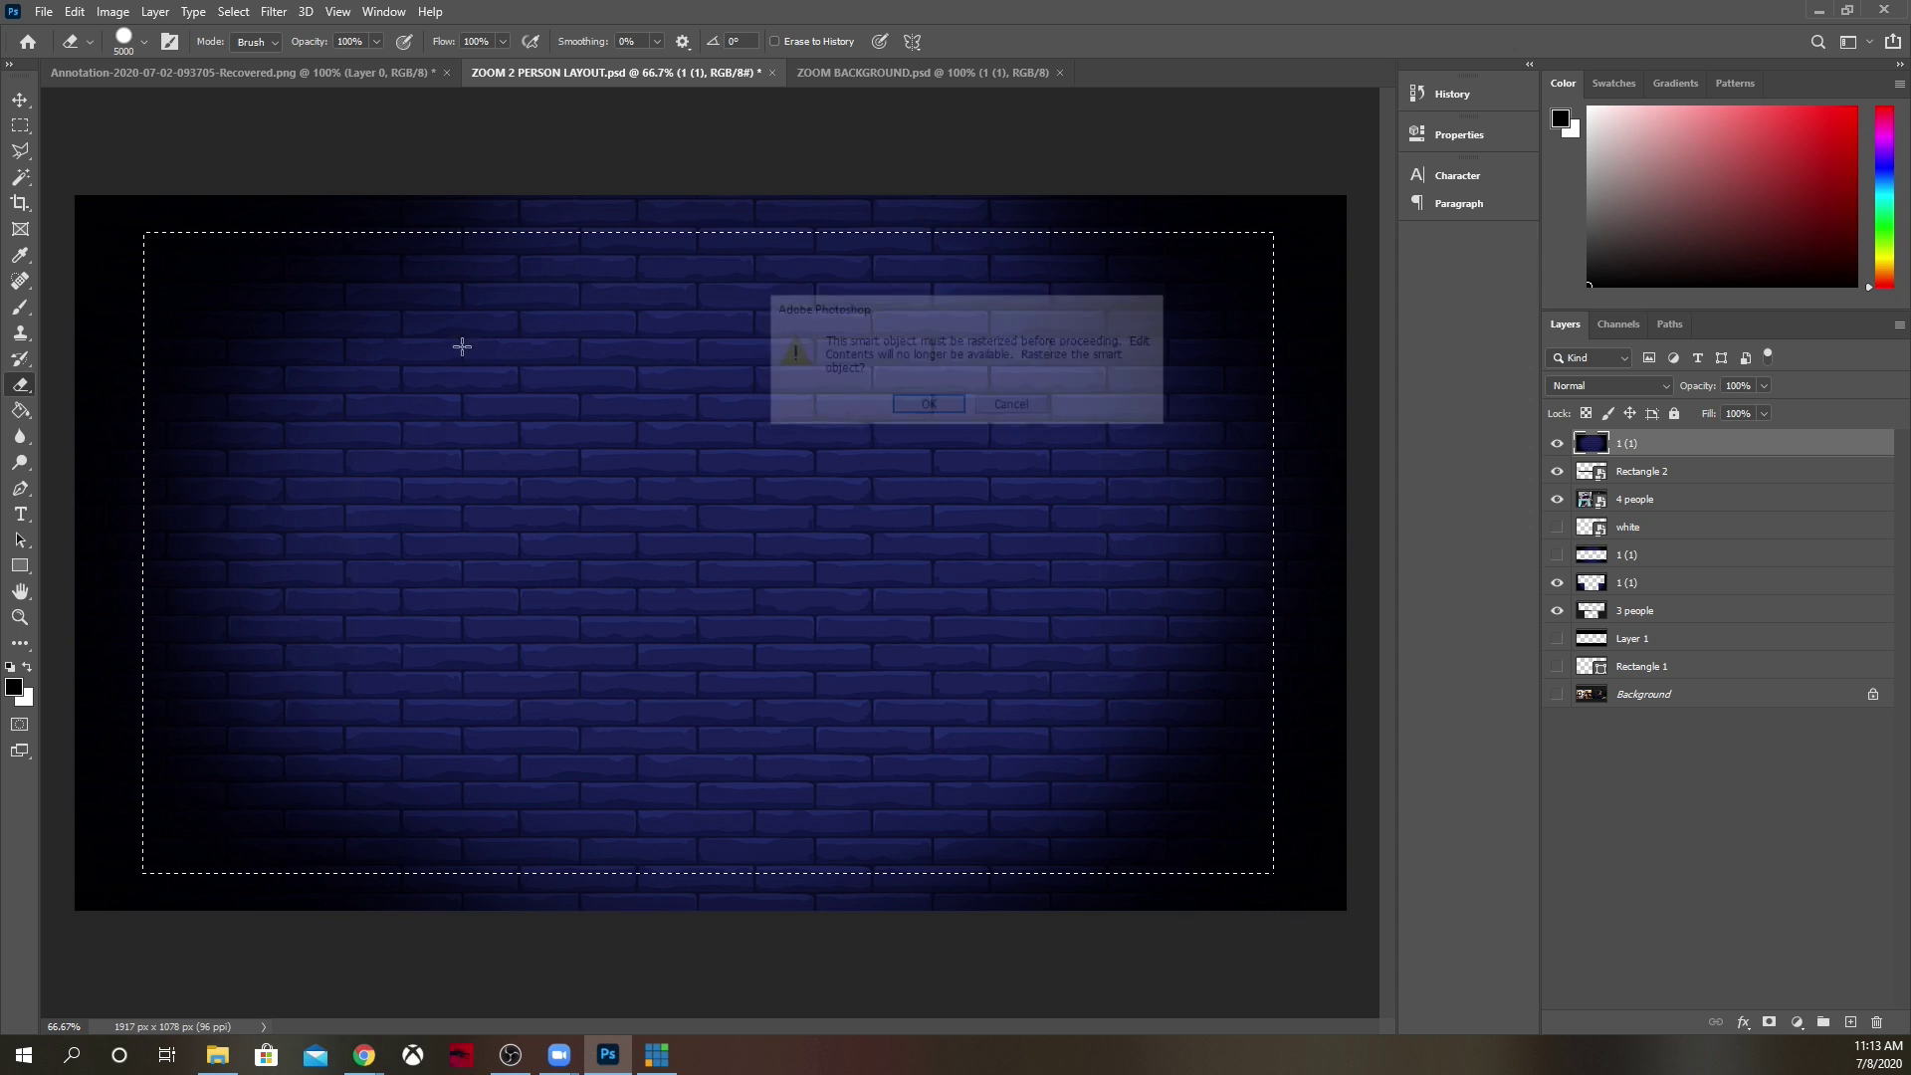
pyautogui.moveTo(1558, 610); pyautogui.dragTo(1560, 577)
pyautogui.click(1558, 500)
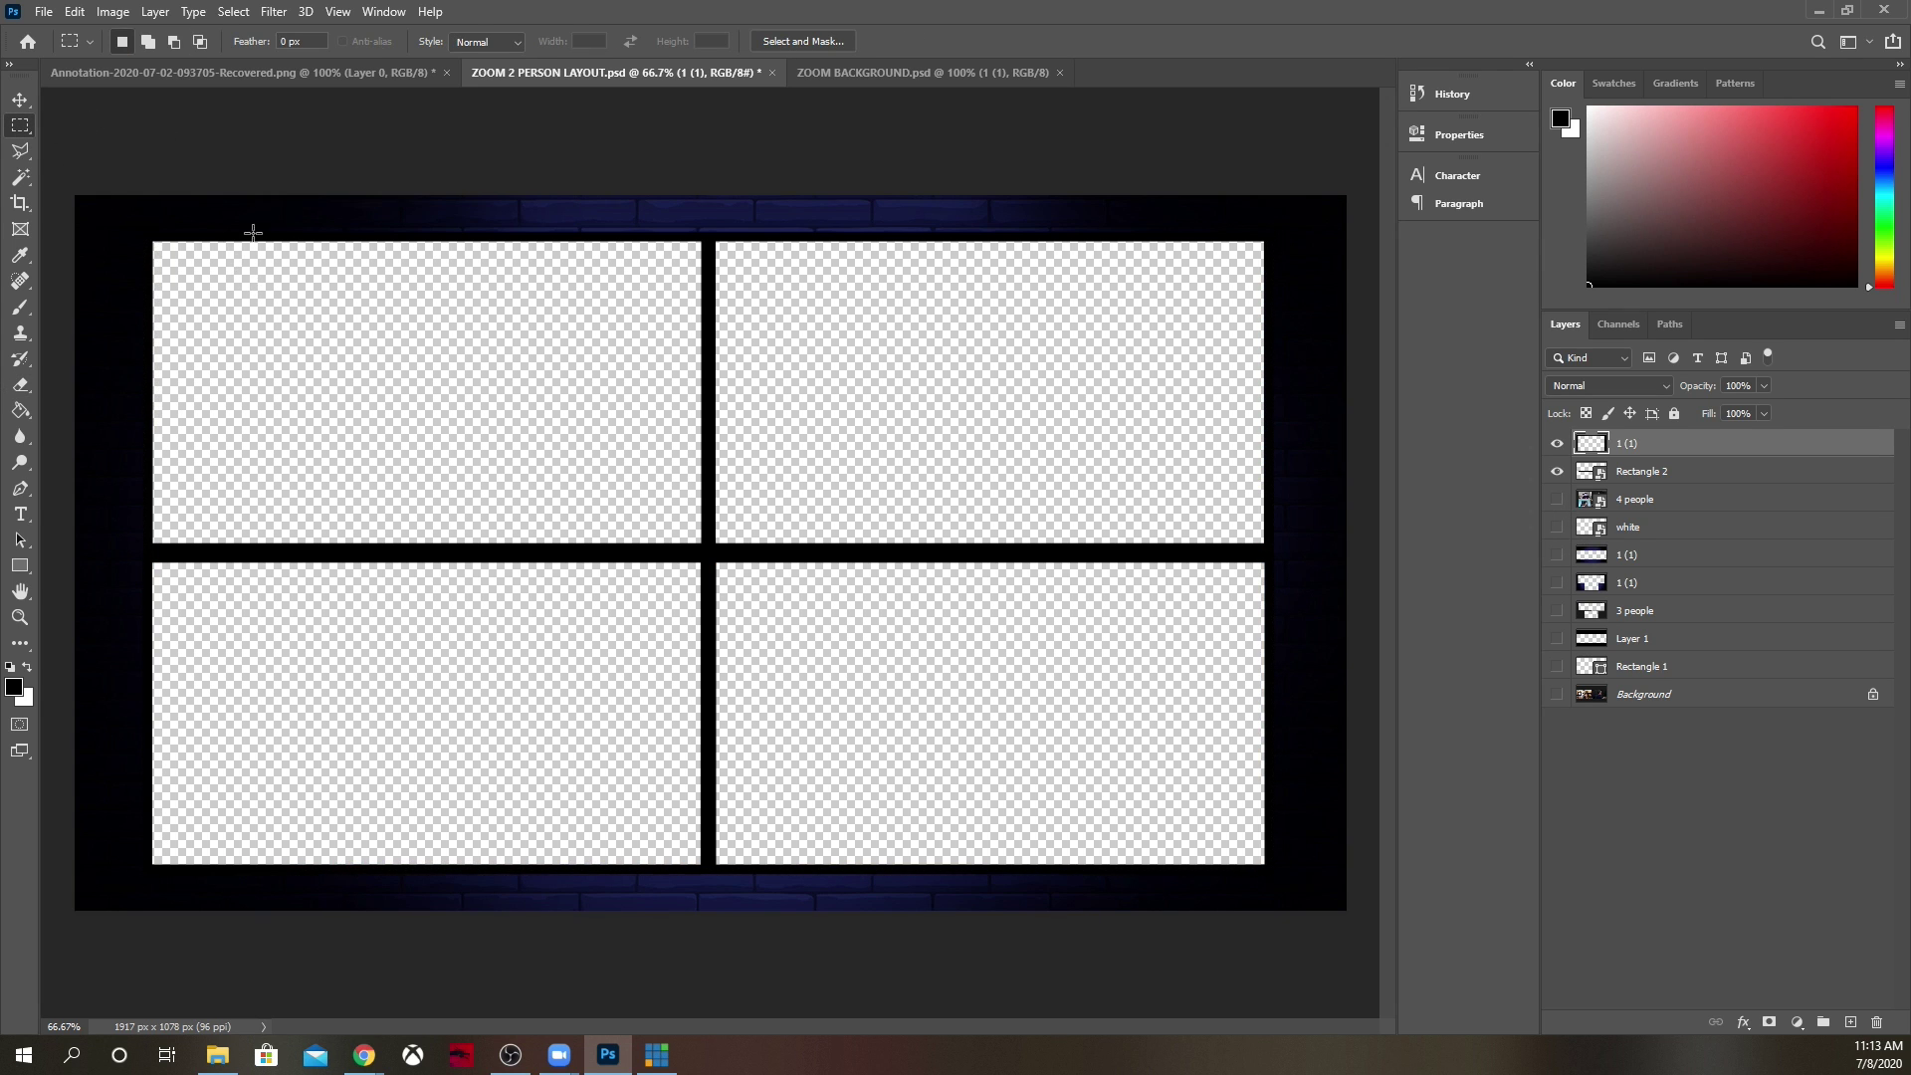
# Step: Save the layout as the PNG 'ZOOM 4 PERSON LAYOUT - BRANDED'
pyautogui.click(44, 11)
pyautogui.click(96, 249)
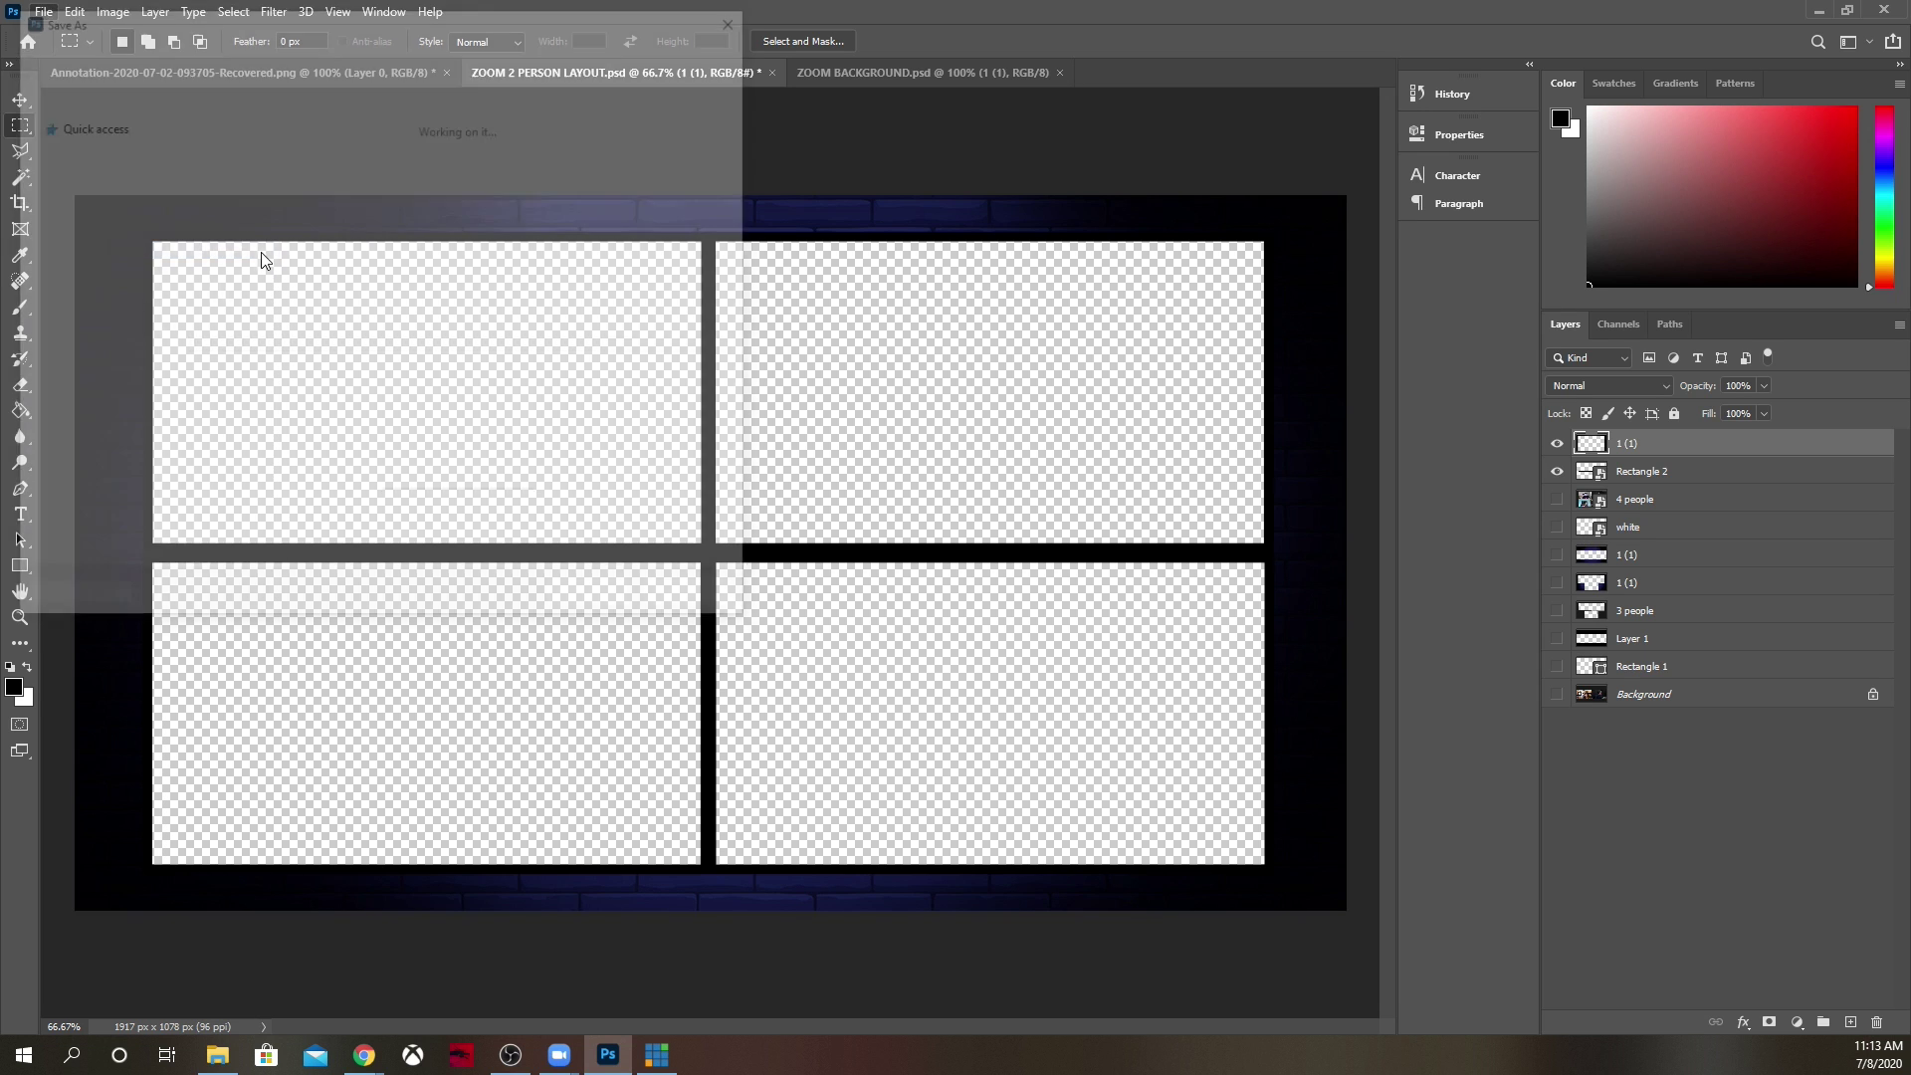
pyautogui.click(229, 401)
pyautogui.click(184, 675)
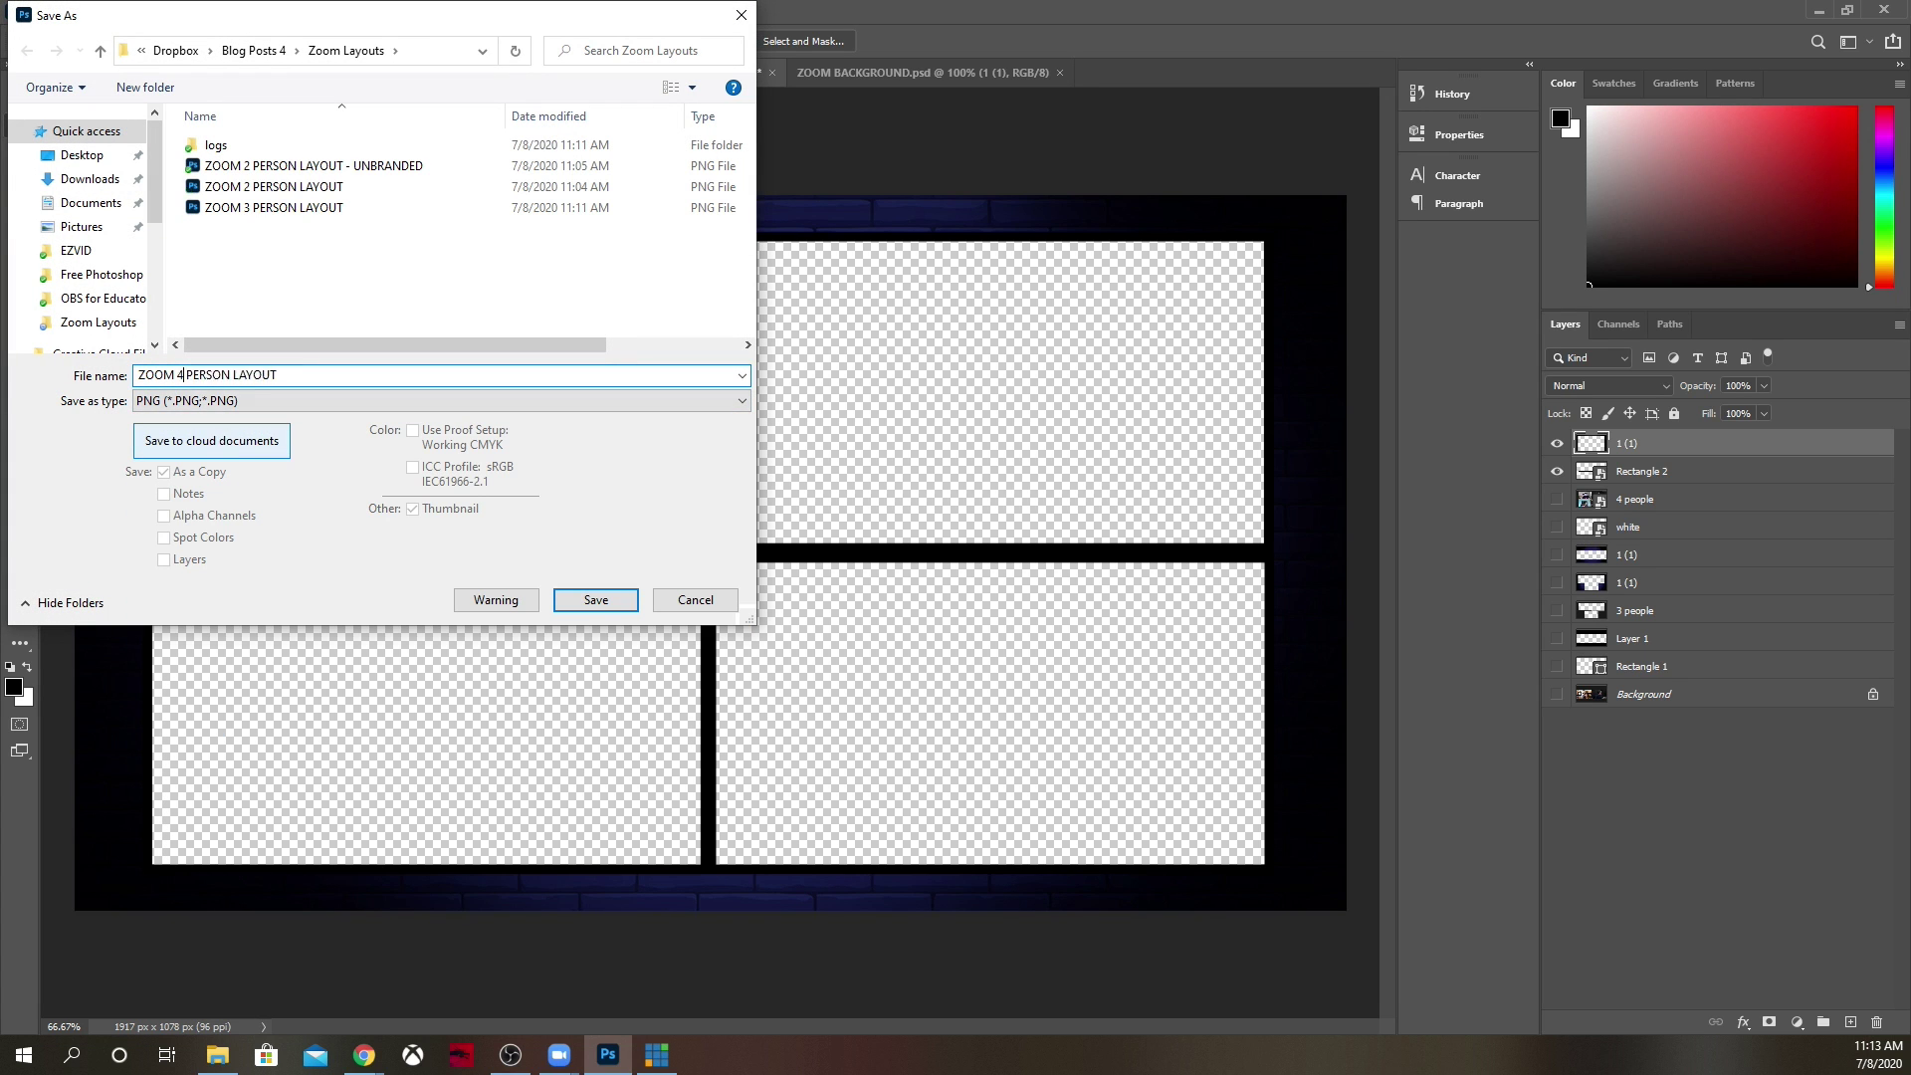
pyautogui.press('Return')
pyautogui.press('Return')
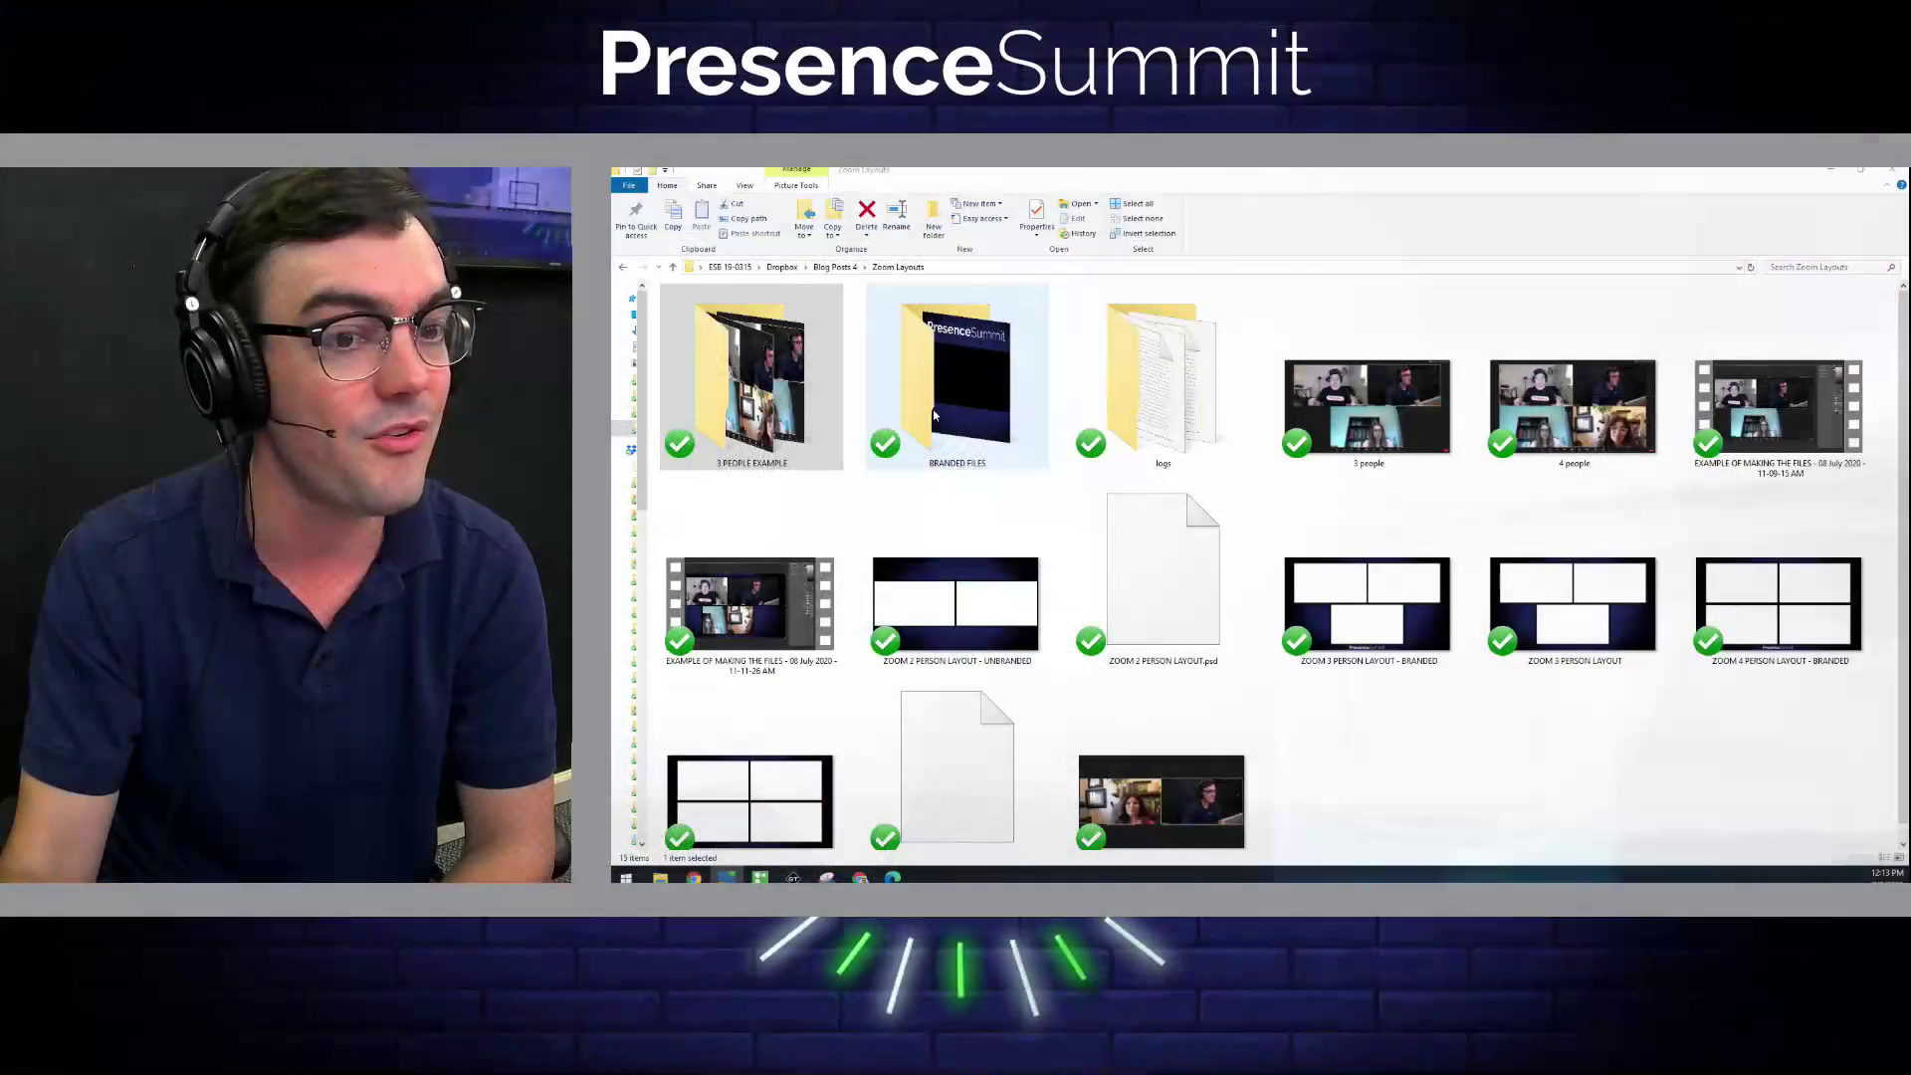
# Step: Review the 2, 3 and 4 person layout files in Zoom Layouts, then return to the Presence Summit page
pyautogui.press('Right')
pyautogui.press('Right')
pyautogui.press('Right')
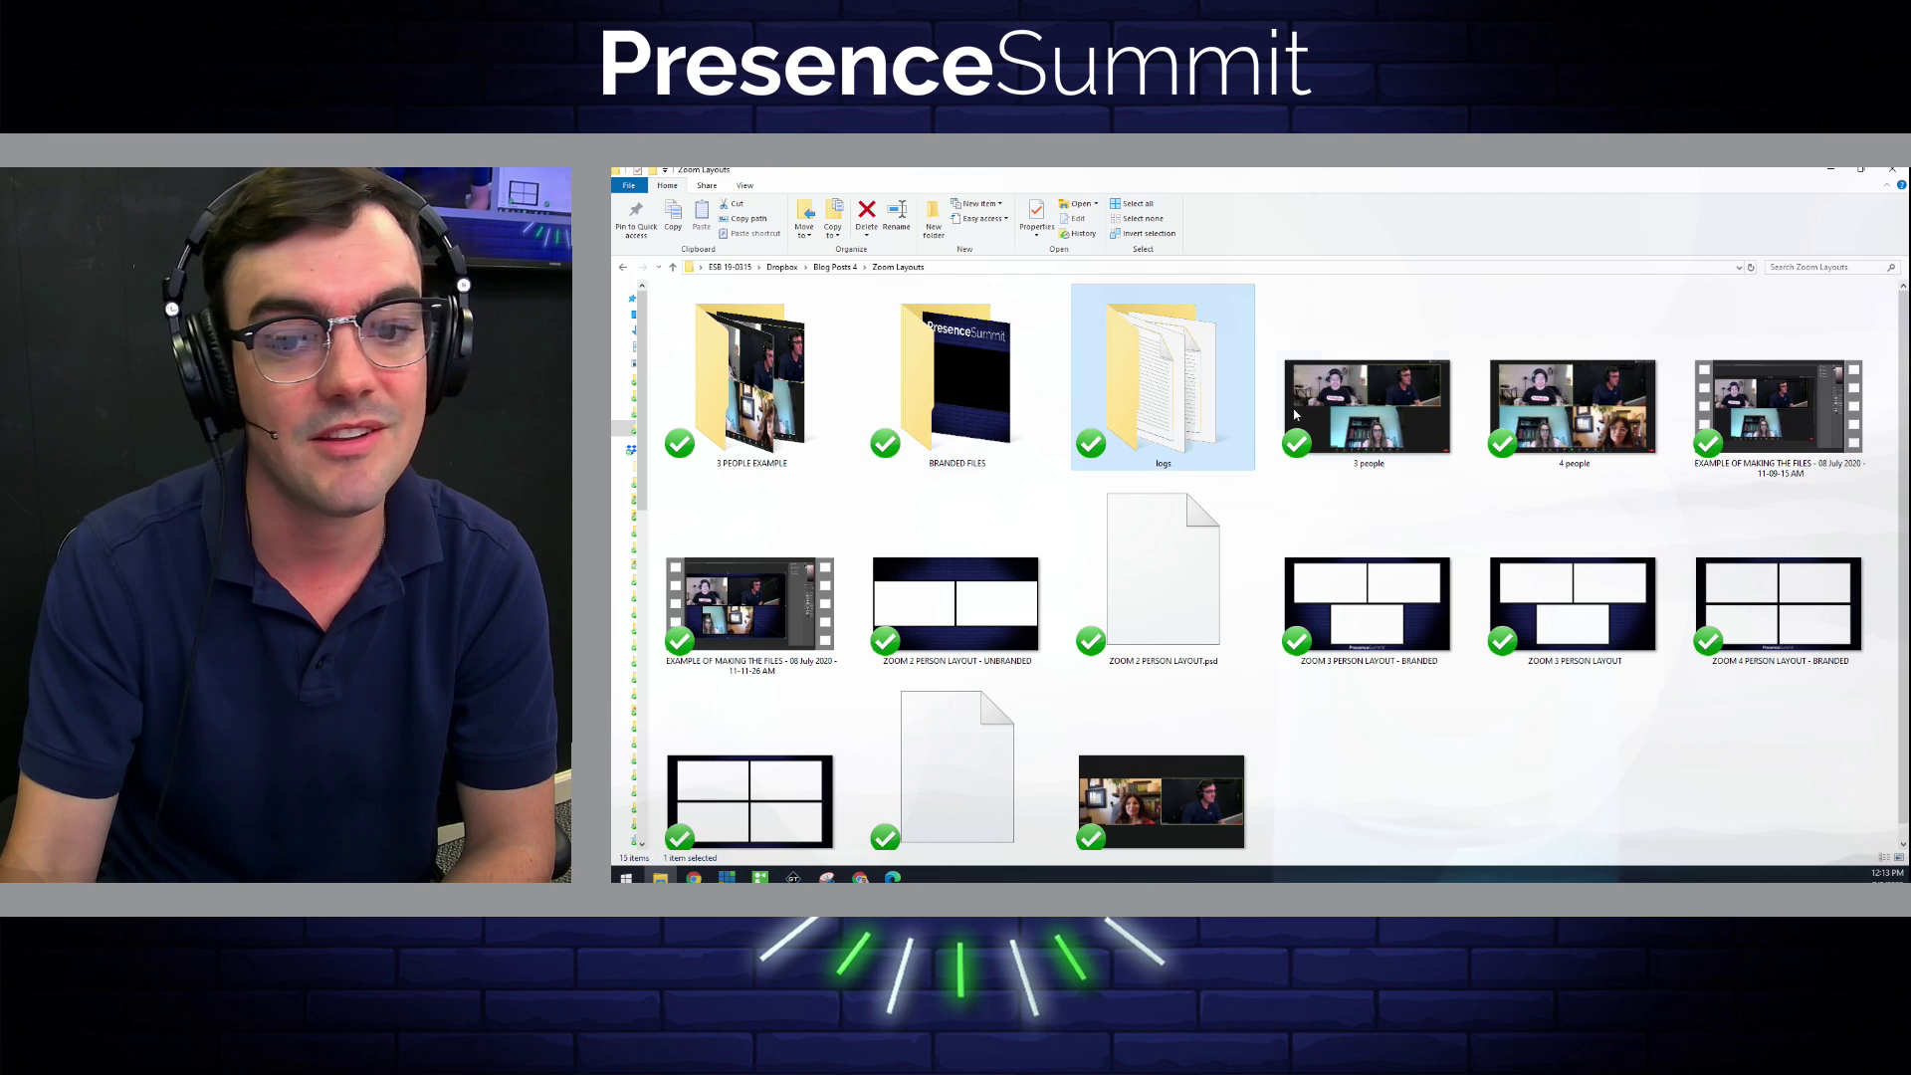
pyautogui.press('Down')
pyautogui.click(936, 662)
pyautogui.click(1368, 607)
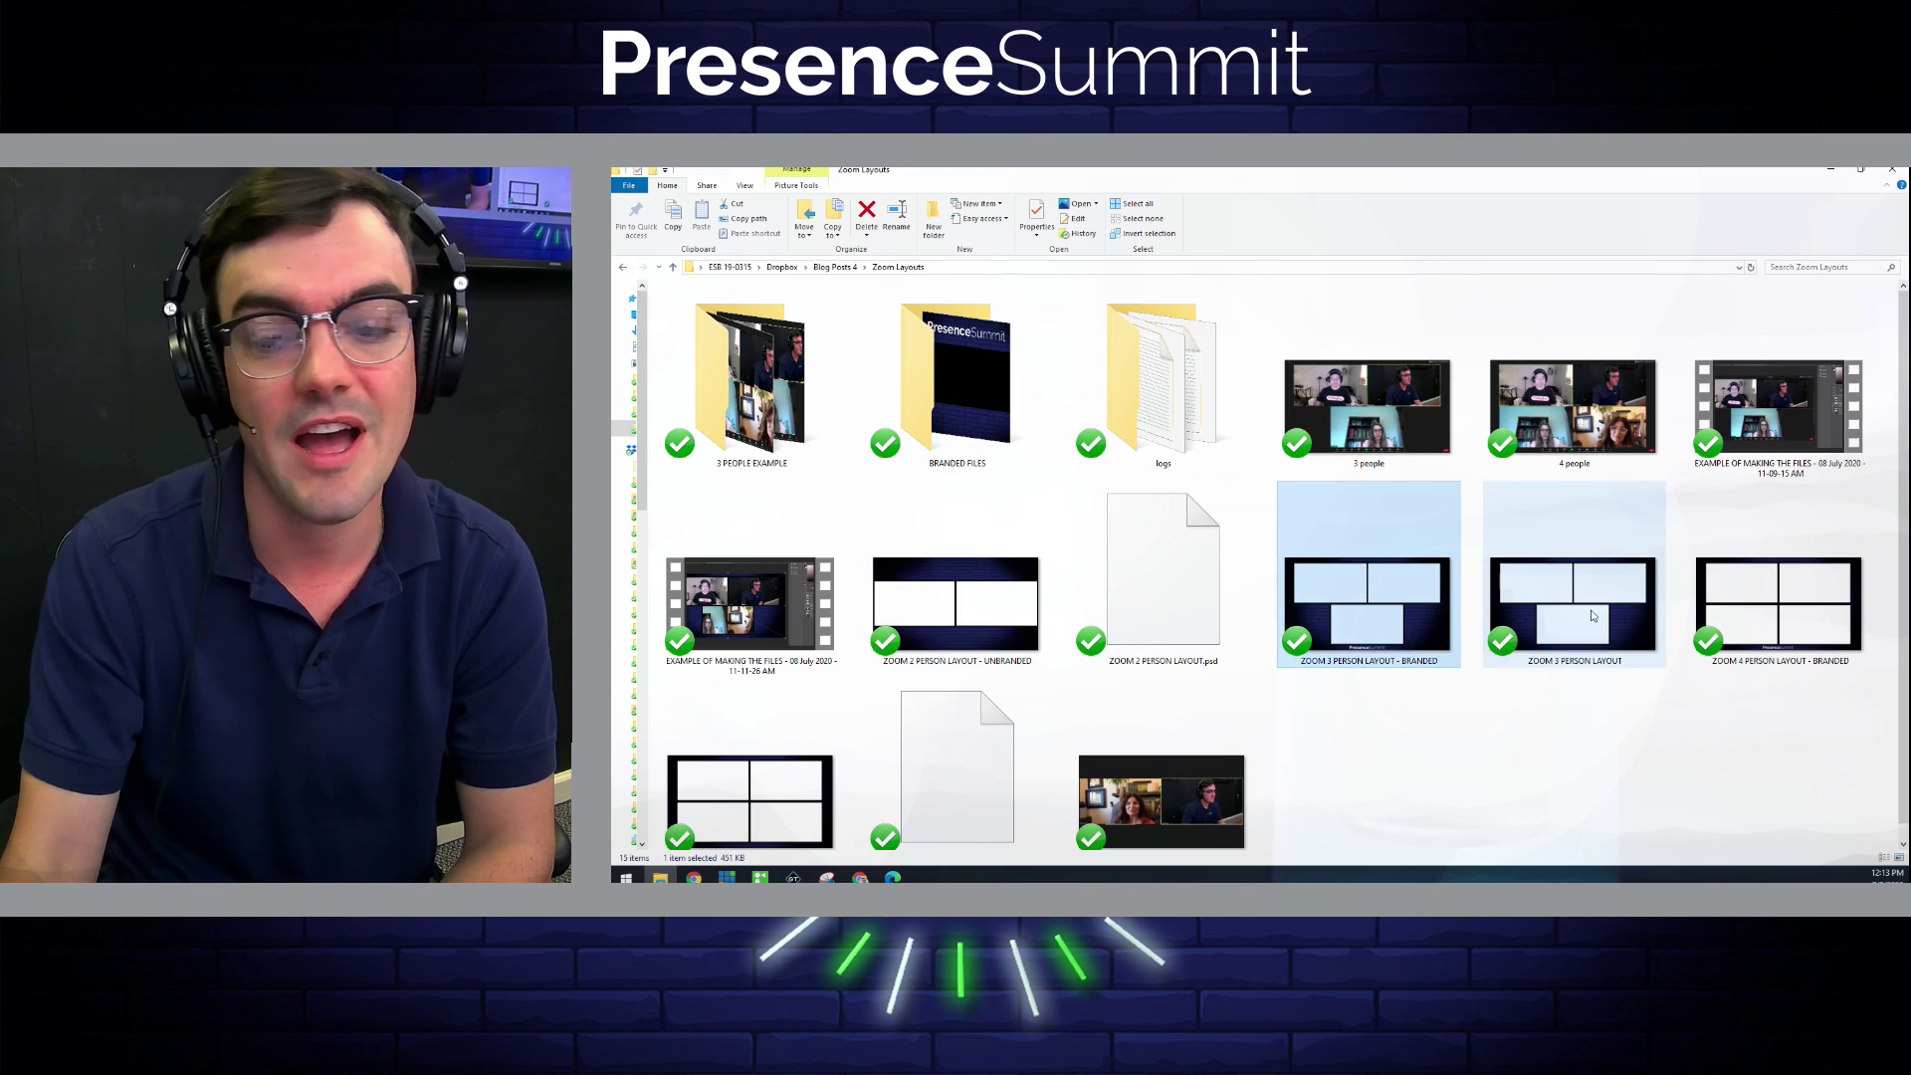
pyautogui.click(1572, 607)
pyautogui.click(1739, 607)
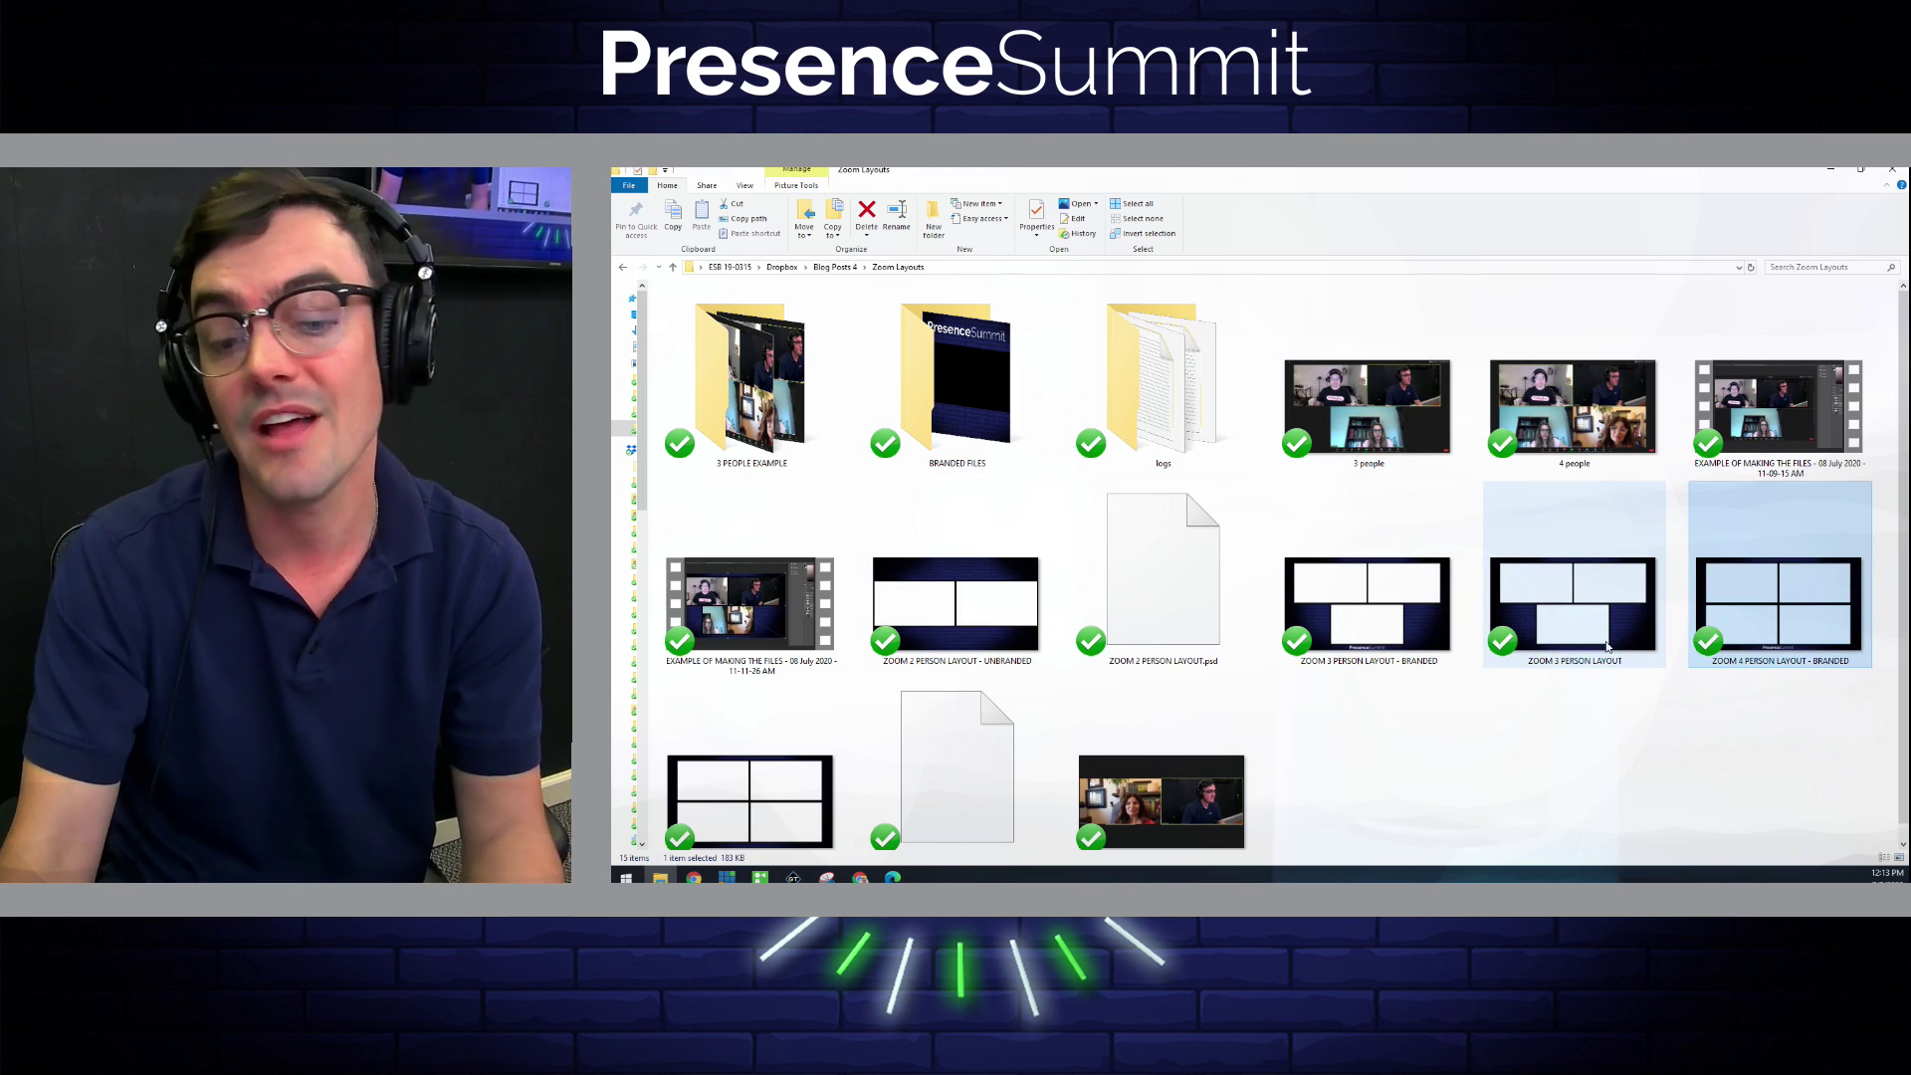
pyautogui.scroll(-1, 1606, 645)
pyautogui.click(1162, 567)
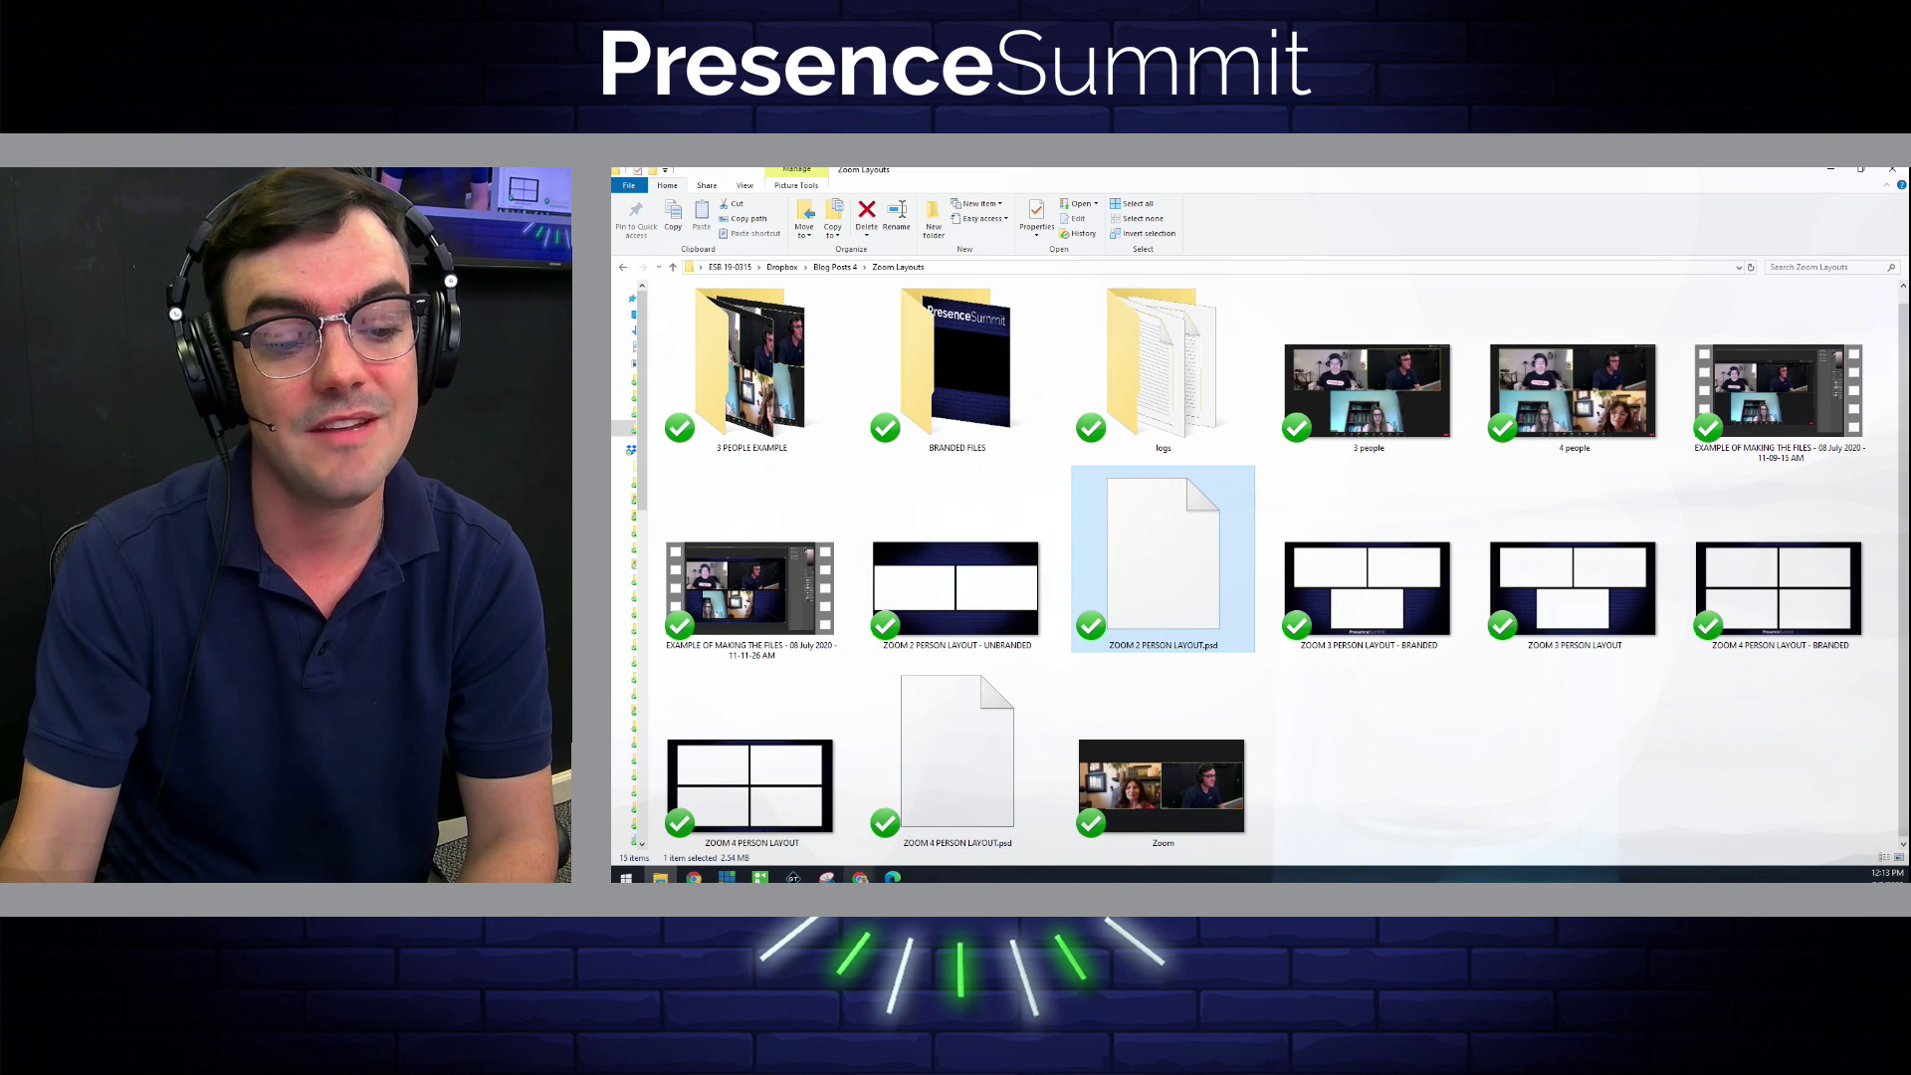
pyautogui.click(970, 841)
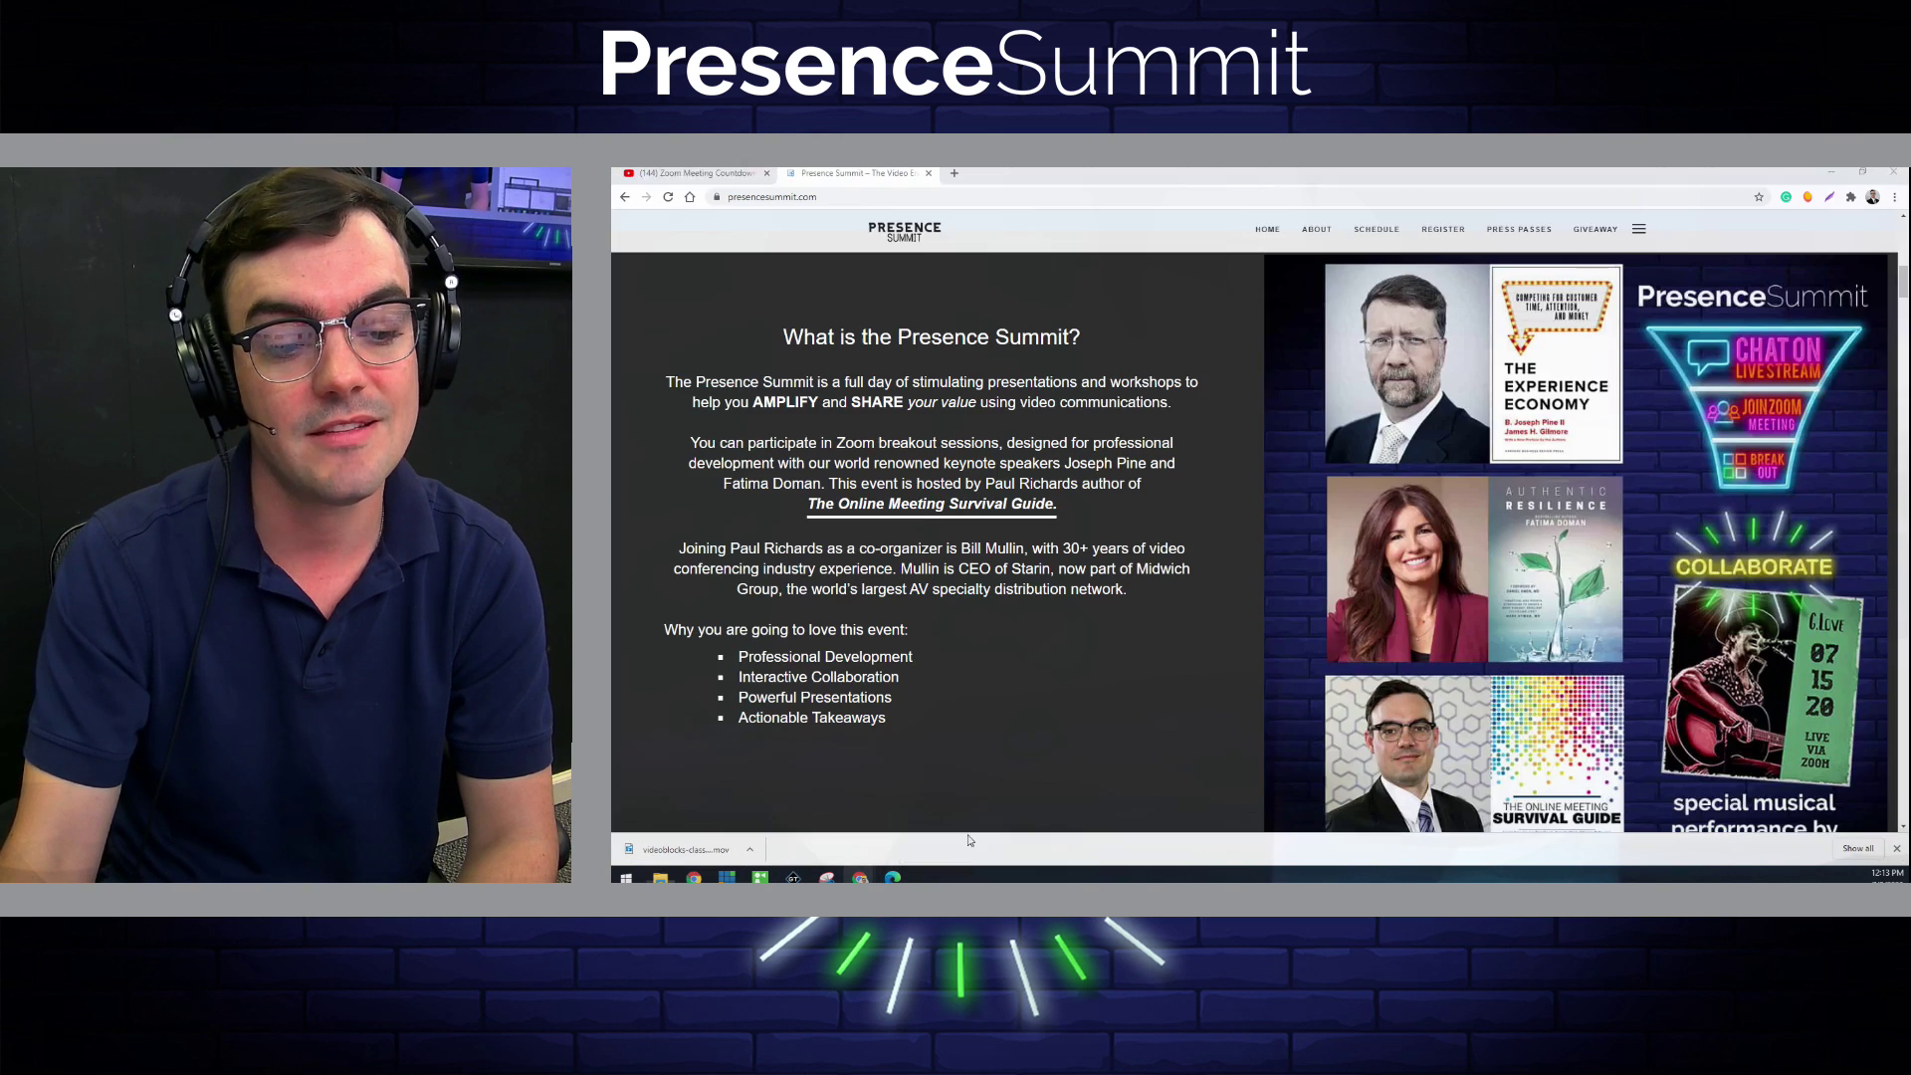
# Step: Go to pixlr.com in a new tab and launch the Advanced Pixlr E editor
pyautogui.click(954, 173)
pyautogui.write('pixlr.com')
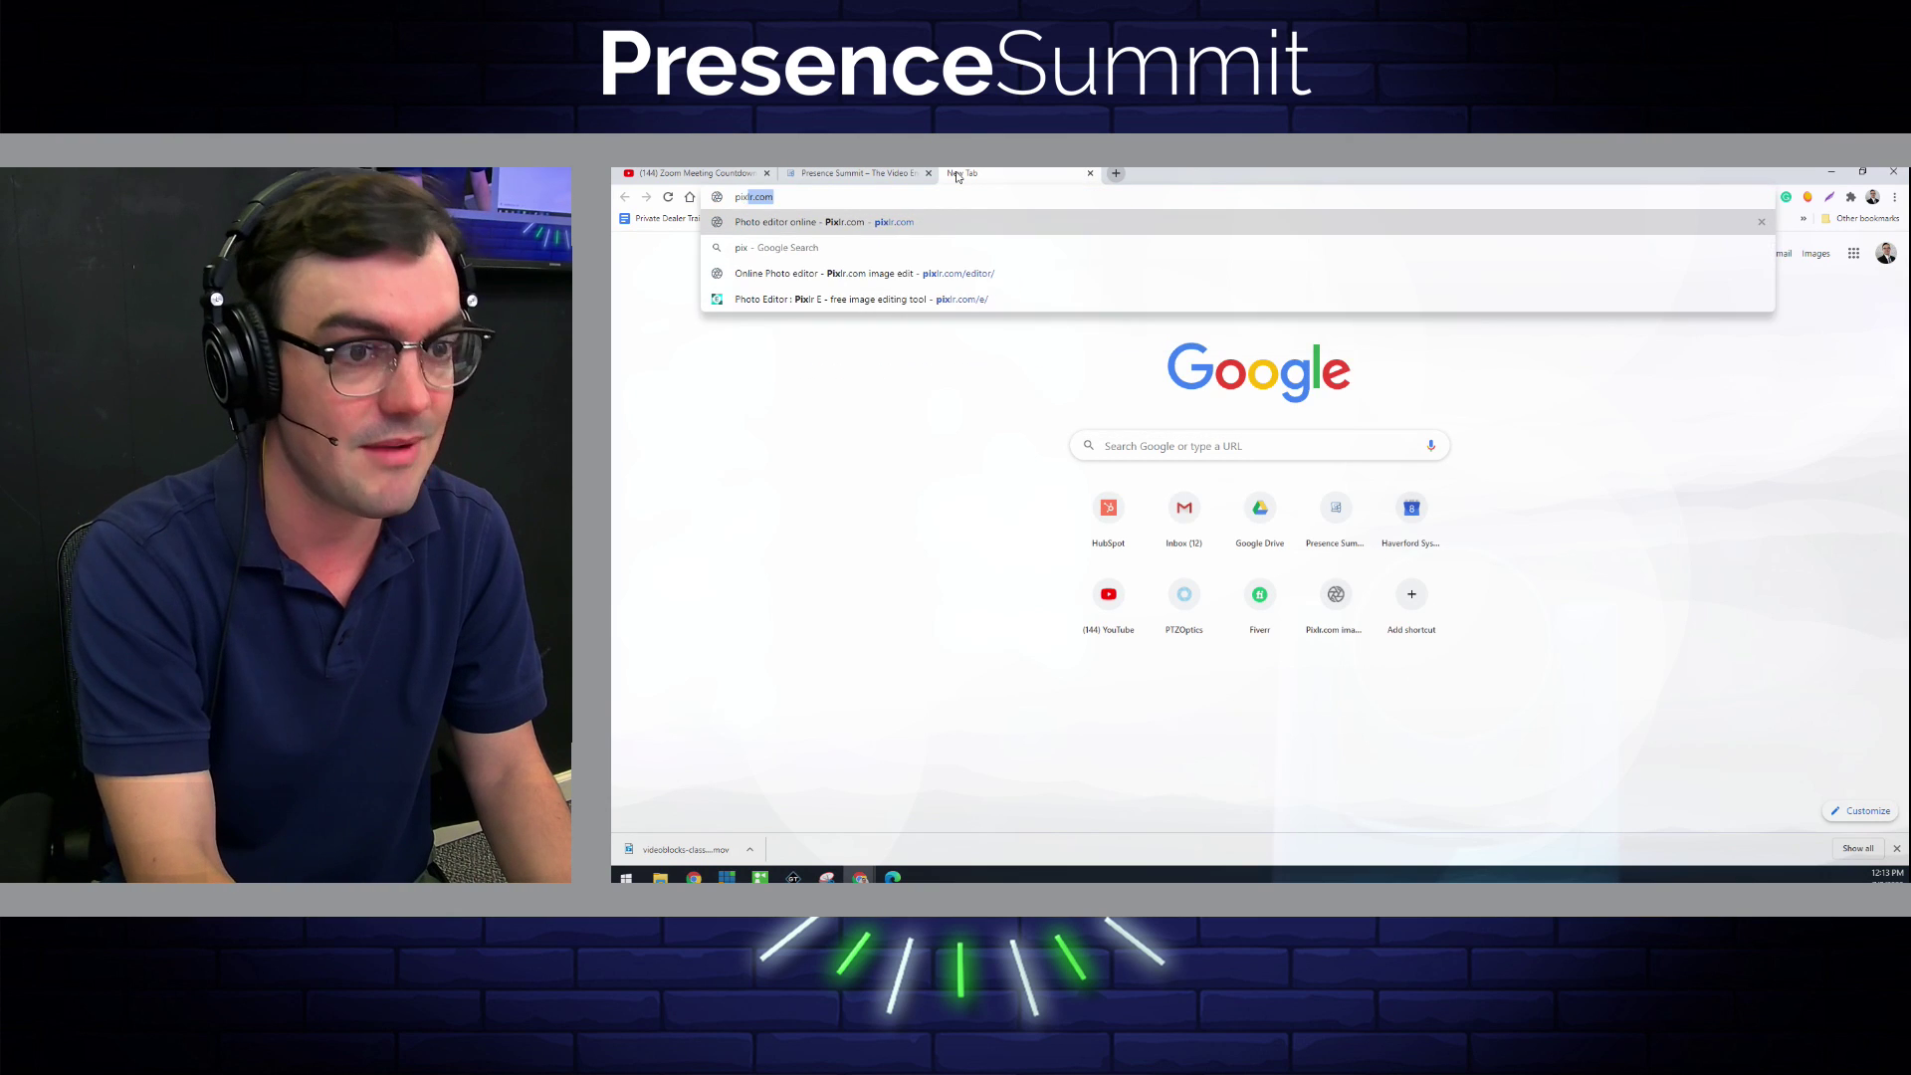
pyautogui.press('Return')
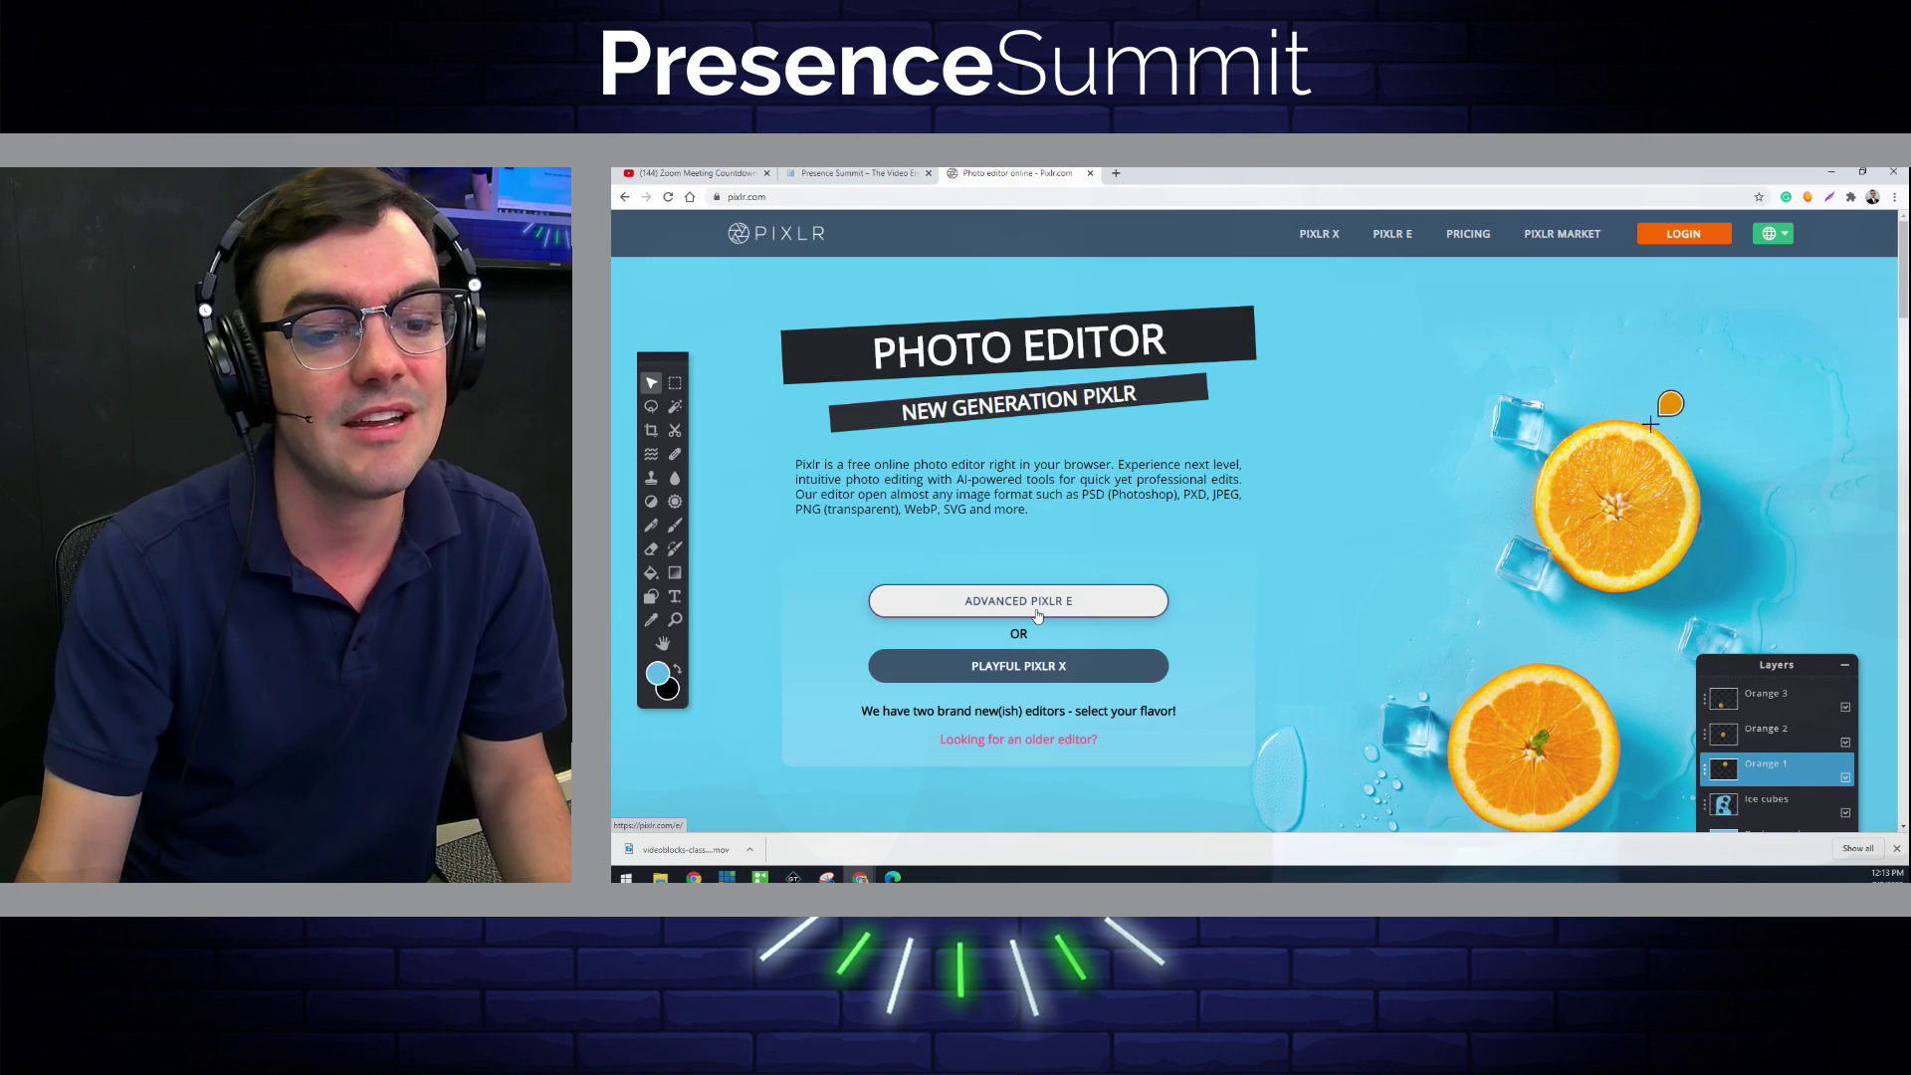
pyautogui.click(1036, 609)
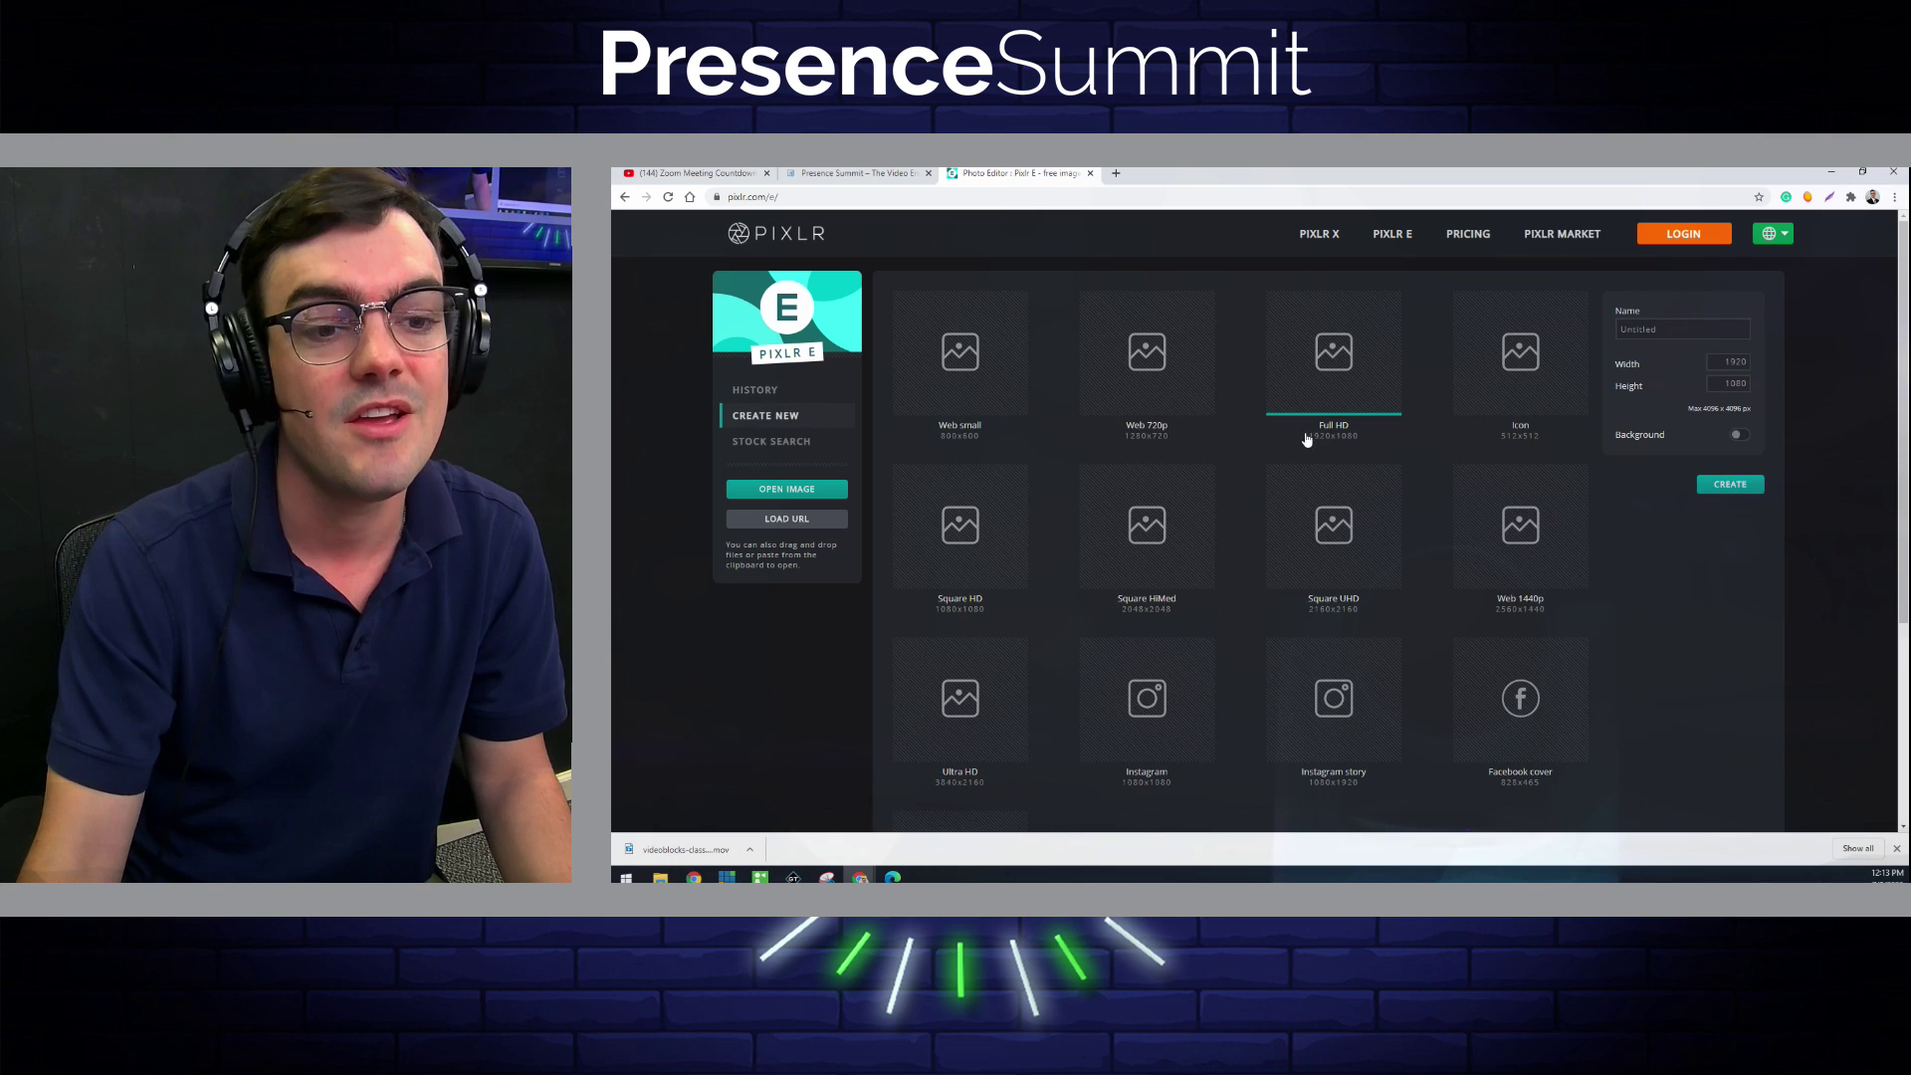